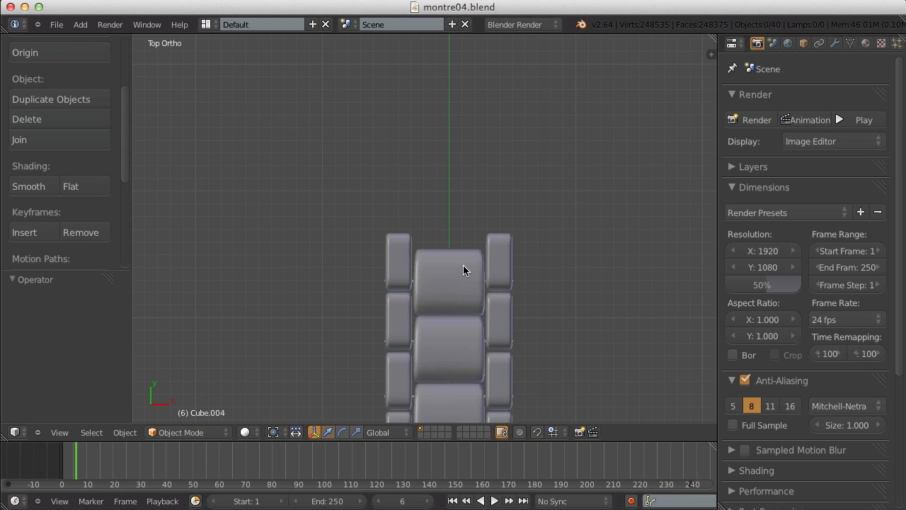
# Make a linked duplicate of the strap's end pin and move it along Y to the outer end of the last side links.
pyautogui.scroll(1, 463, 266)
pyautogui.scroll(2, 475, 311)
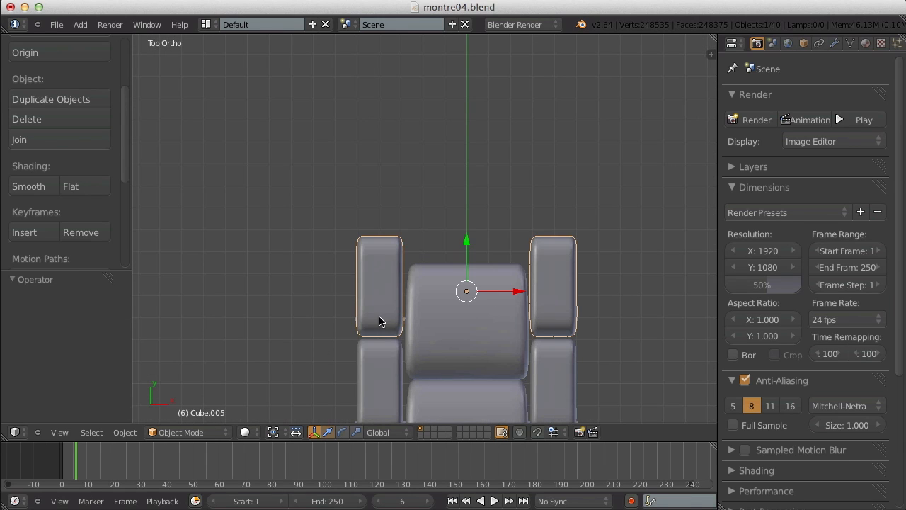
pyautogui.press('z')
pyautogui.rightClick(411, 320)
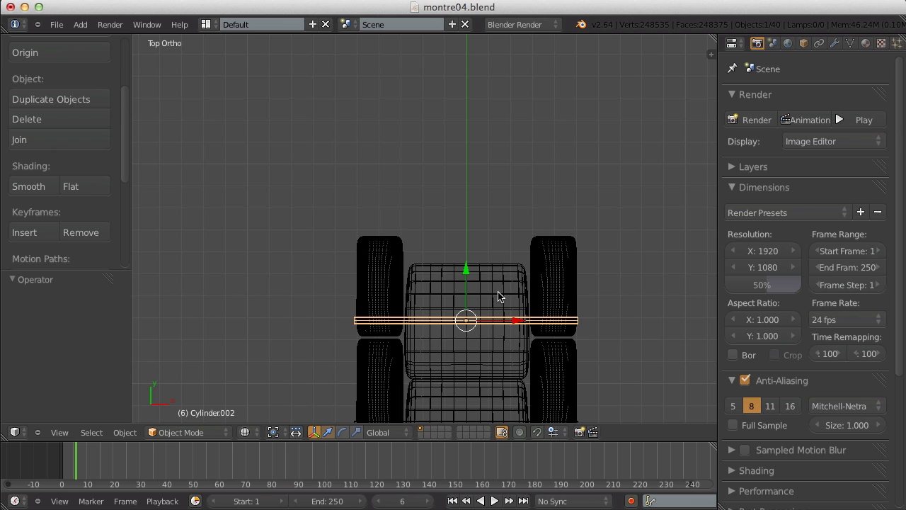
pyautogui.hotkey('alt', 'd')
pyautogui.rightClick(499, 296)
pyautogui.moveTo(469, 269); pyautogui.dragTo(481, 206)
pyautogui.press('z')
pyautogui.press('a')
pyautogui.scroll(-6, 481, 213)
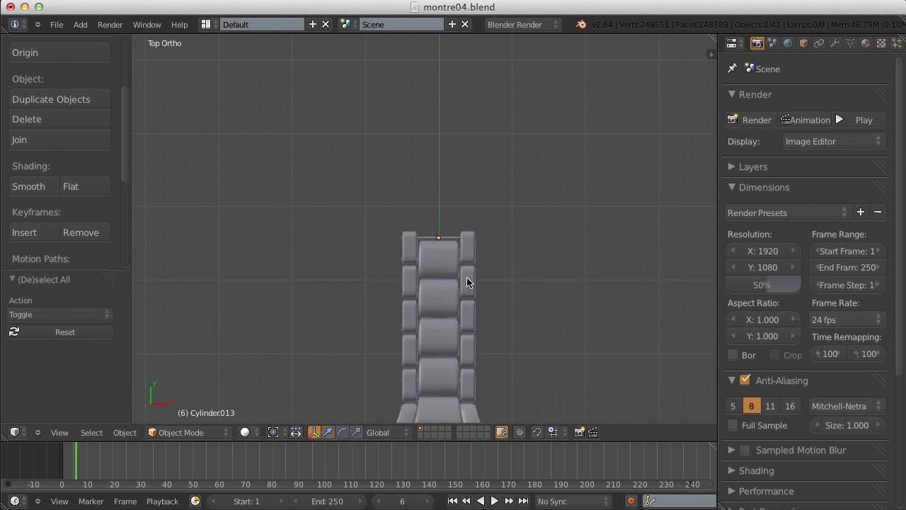
# Examine the strap's end links from several angles and the clasp on the opposite half of the band.
pyautogui.moveTo(467, 281); pyautogui.dragTo(613, 187, button='middle')
pyautogui.moveTo(469, 241)
pyautogui.mouseDown(button='middle')
pyautogui.moveTo(592, 144)
pyautogui.moveTo(635, 92)
pyautogui.moveTo(542, 219)
pyautogui.moveTo(521, 304)
pyautogui.mouseUp(button='middle')
pyautogui.scroll(2, 522, 304)
pyautogui.press('KP_7')
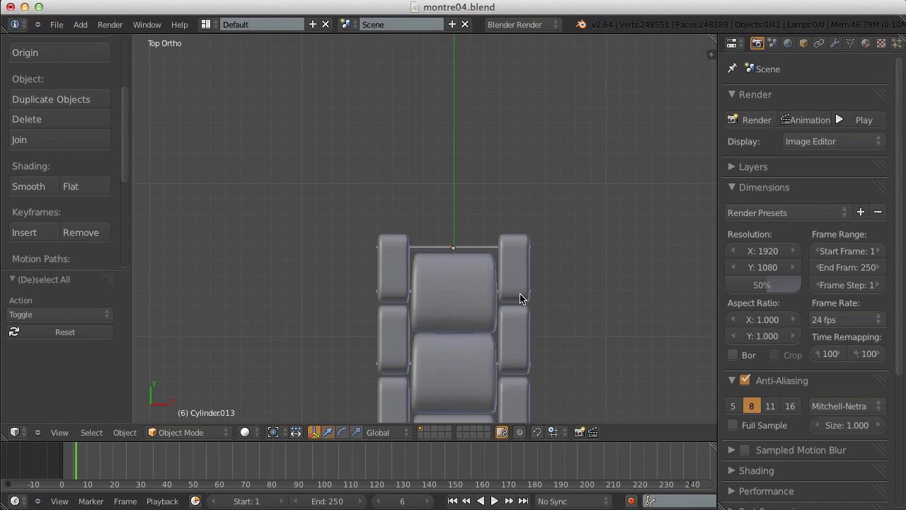
pyautogui.scroll(3, 509, 247)
pyautogui.scroll(-5, 464, 223)
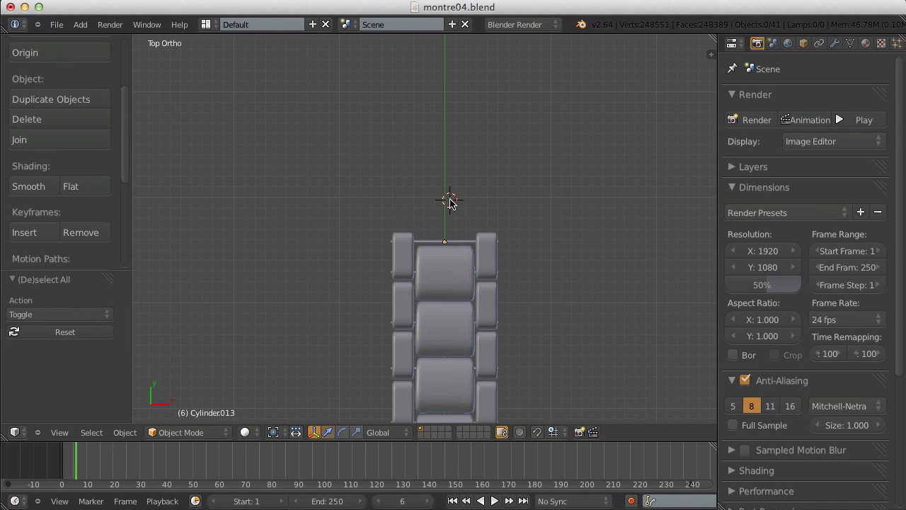
pyautogui.keyDown('shift'); pyautogui.moveTo(450, 203); pyautogui.dragTo(386, 192, button='middle'); pyautogui.keyUp('shift')
pyautogui.scroll(-5, 386, 274)
pyautogui.scroll(3, 398, 251)
pyautogui.scroll(-6, 398, 251)
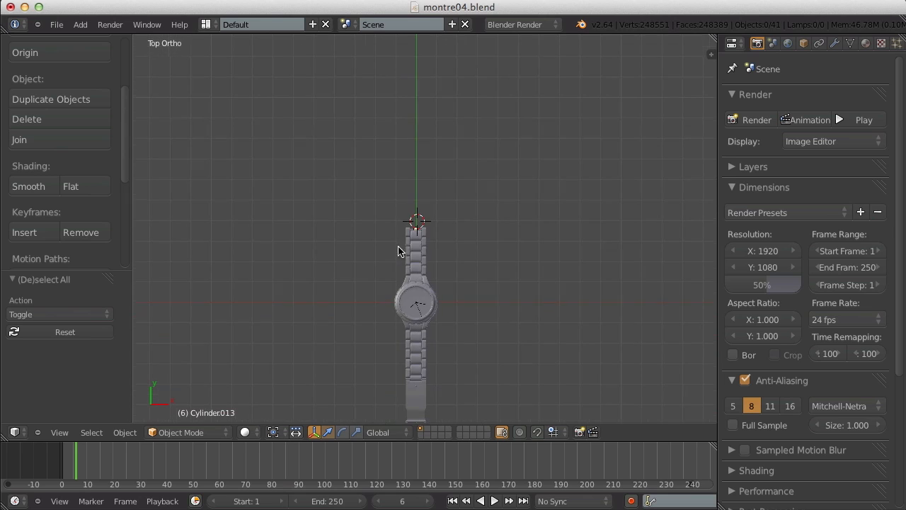
pyautogui.keyDown('shift'); pyautogui.moveTo(388, 268); pyautogui.dragTo(418, 34, button='middle'); pyautogui.keyUp('shift')
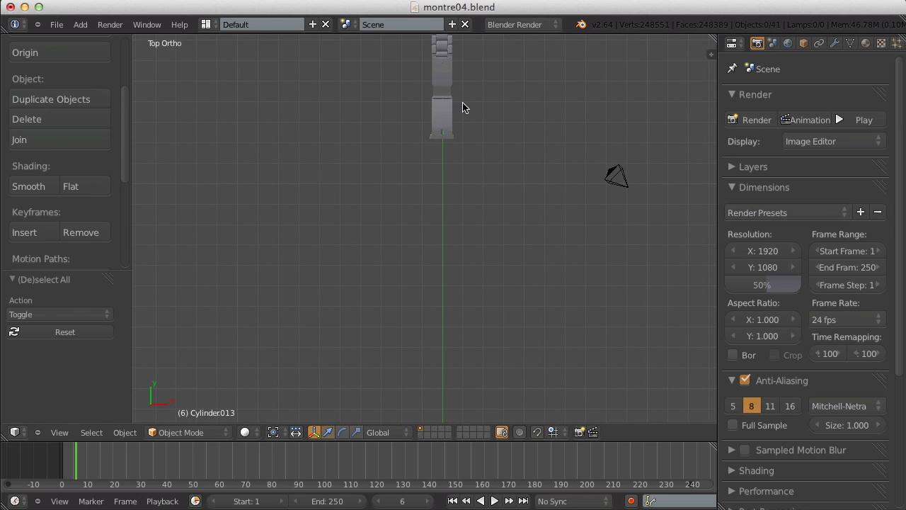
pyautogui.keyDown('shift'); pyautogui.moveTo(464, 108); pyautogui.dragTo(433, 337, button='middle'); pyautogui.keyUp('shift')
pyautogui.scroll(8, 410, 172)
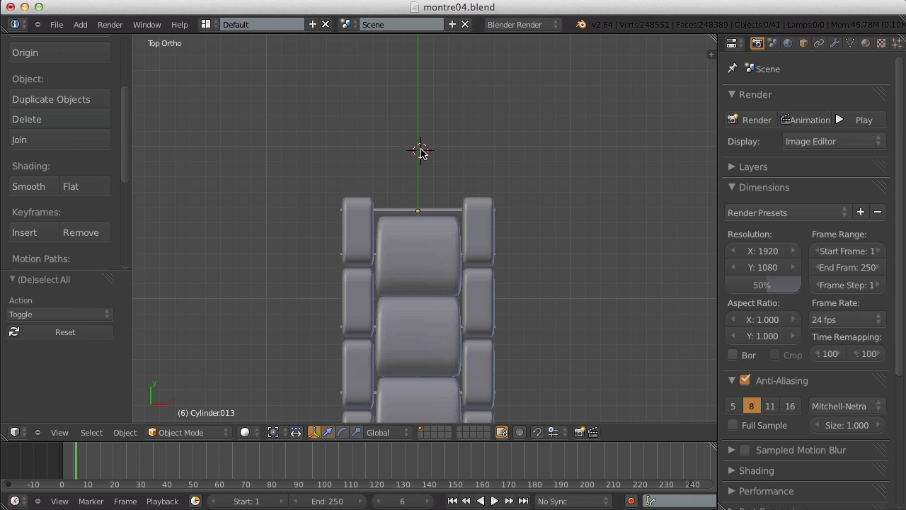
# Place the 3D cursor at the free end of the link strap, centred on its width.
pyautogui.hotkey('shift', 'c')
pyautogui.scroll(3, 380, 188)
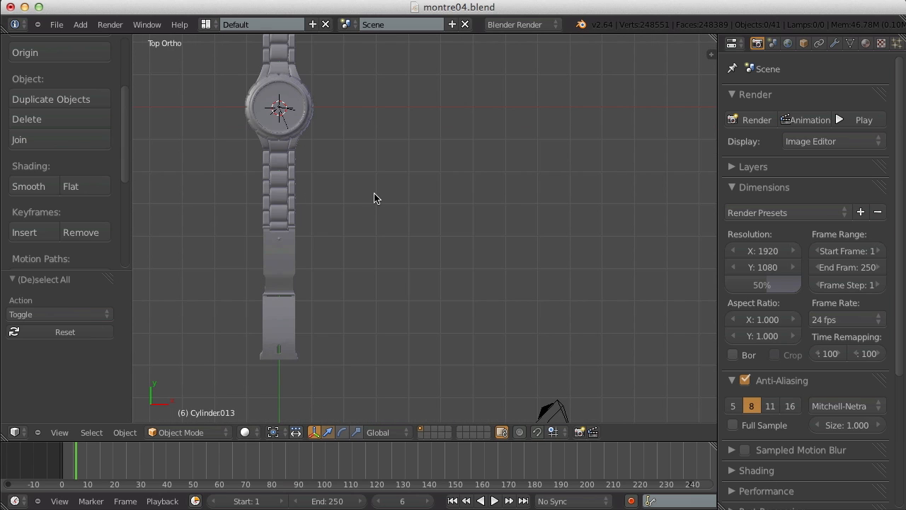
pyautogui.press('KP_3')
pyautogui.keyDown('shift'); pyautogui.moveTo(508, 265); pyautogui.dragTo(290, 195, button='middle'); pyautogui.keyUp('shift')
pyautogui.scroll(5, 473, 289)
pyautogui.scroll(3, 427, 283)
pyautogui.keyDown('shift'); pyautogui.moveTo(469, 310); pyautogui.dragTo(414, 204, button='middle'); pyautogui.keyUp('shift')
pyautogui.scroll(-4, 414, 204)
pyautogui.press('KP_7')
pyautogui.scroll(-1, 414, 204)
pyautogui.keyDown('shift'); pyautogui.moveTo(348, 239); pyautogui.dragTo(458, 234, button='middle'); pyautogui.keyUp('shift')
pyautogui.scroll(5, 319, 101)
pyautogui.keyDown('shift'); pyautogui.moveTo(319, 101); pyautogui.dragTo(495, 144, button='middle'); pyautogui.keyUp('shift')
# Add a cube at the 3D cursor and scale it to about 0.57.
pyautogui.hotkey('shift', 'a')
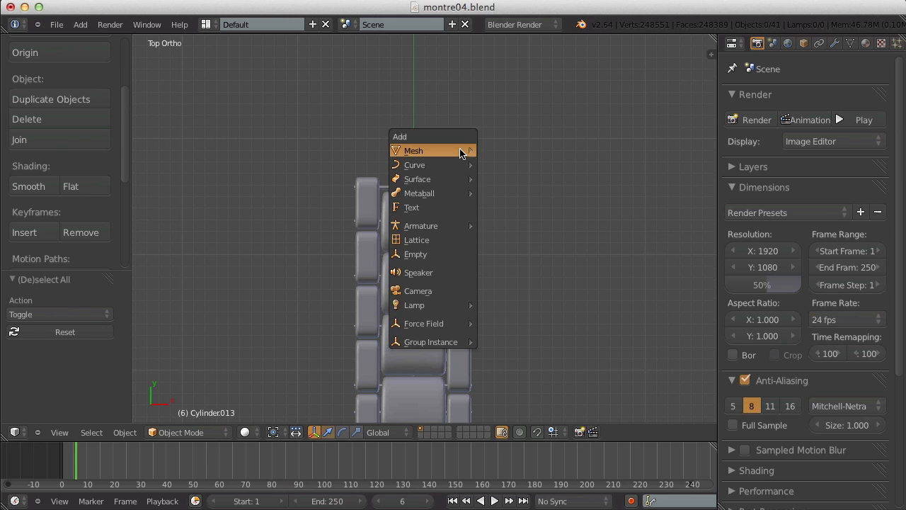
pyautogui.moveTo(460, 153)
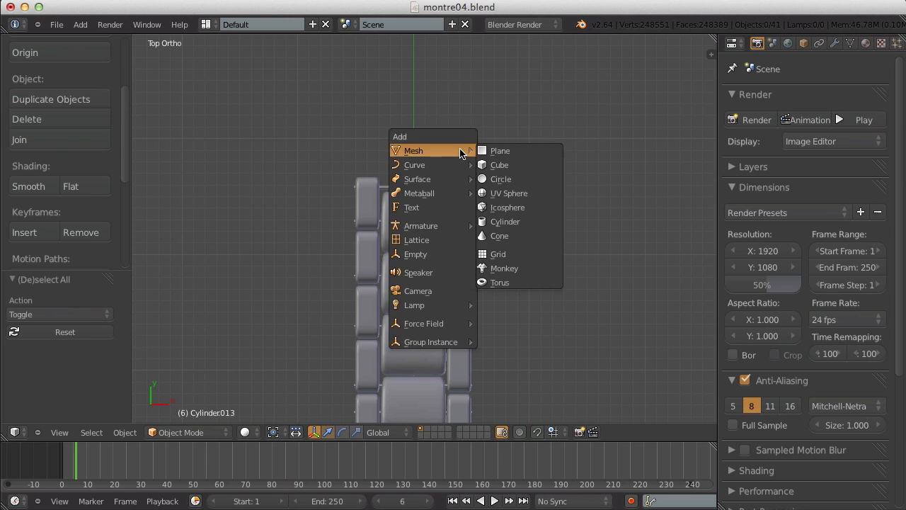
pyautogui.click(510, 170)
pyautogui.press('s')
pyautogui.click(510, 201)
pyautogui.moveTo(510, 201); pyautogui.dragTo(500, 203, button='middle')
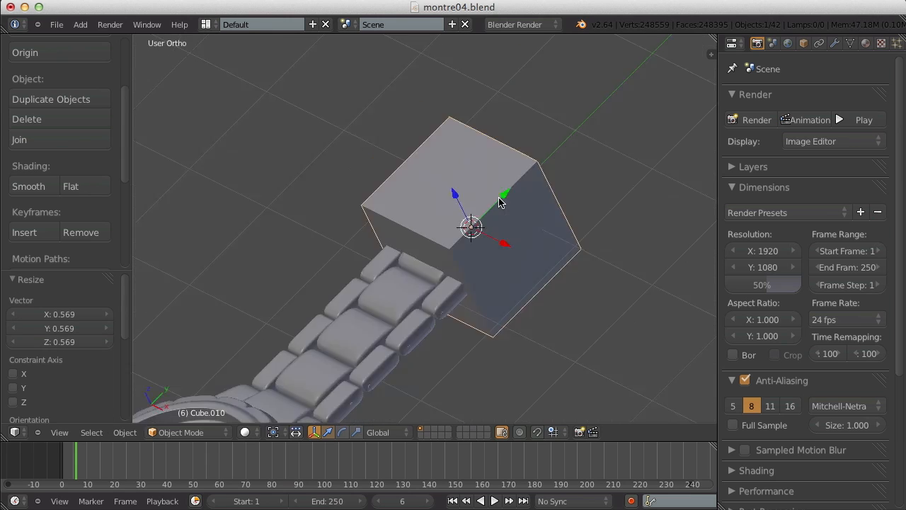
# Flatten the cube along Z to about 0.05 of its height and move it just above the strap's end.
pyautogui.press('z')
pyautogui.press('KP_3')
pyautogui.press('s')
pyautogui.press('z')
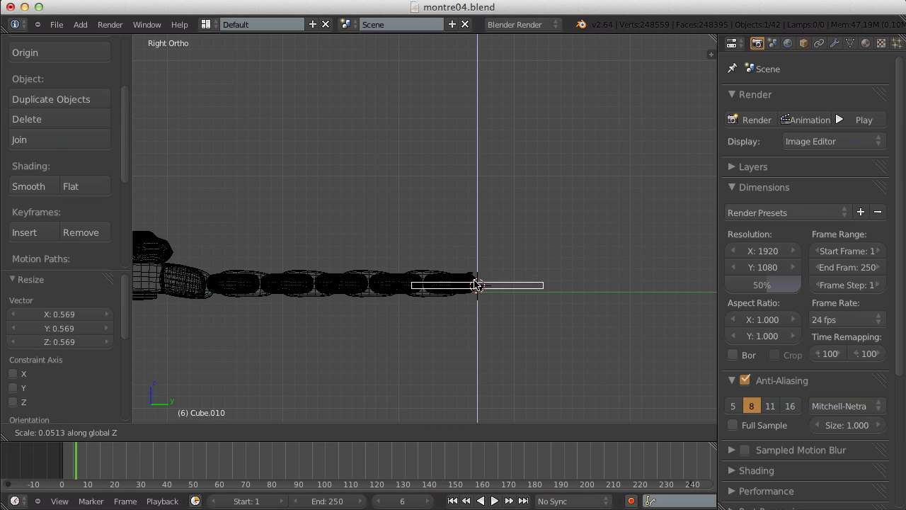
pyautogui.click(477, 285)
pyautogui.press('g')
pyautogui.click(501, 265)
# Delete the flattened cube's lower vertices, keeping only its top face as a plane.
pyautogui.press('Tab')
pyautogui.press('a')
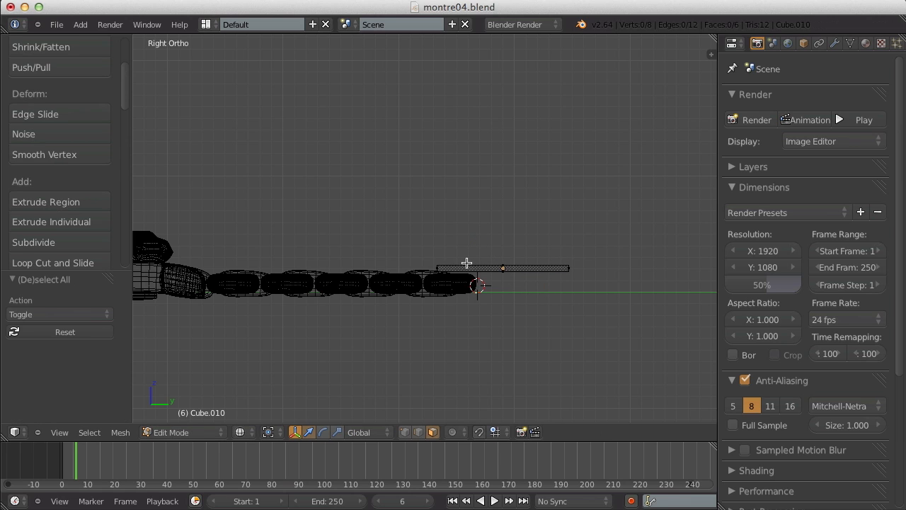
pyautogui.hotkey('ctrl', 'Tab')
pyautogui.click(465, 260)
pyautogui.moveTo(550, 294); pyautogui.dragTo(415, 269)
pyautogui.press('x')
pyautogui.click(522, 219)
# Add a centred lengthwise loop cut that divides the plane into two halves.
pyautogui.moveTo(229, 226)
pyautogui.mouseDown(button='middle')
pyautogui.moveTo(344, 293)
pyautogui.moveTo(388, 249)
pyautogui.mouseUp(button='middle')
pyautogui.press('z')
pyautogui.scroll(4, 396, 241)
pyautogui.hotkey('ctrl', 'r')
pyautogui.doubleClick(408, 232)
pyautogui.press('a')
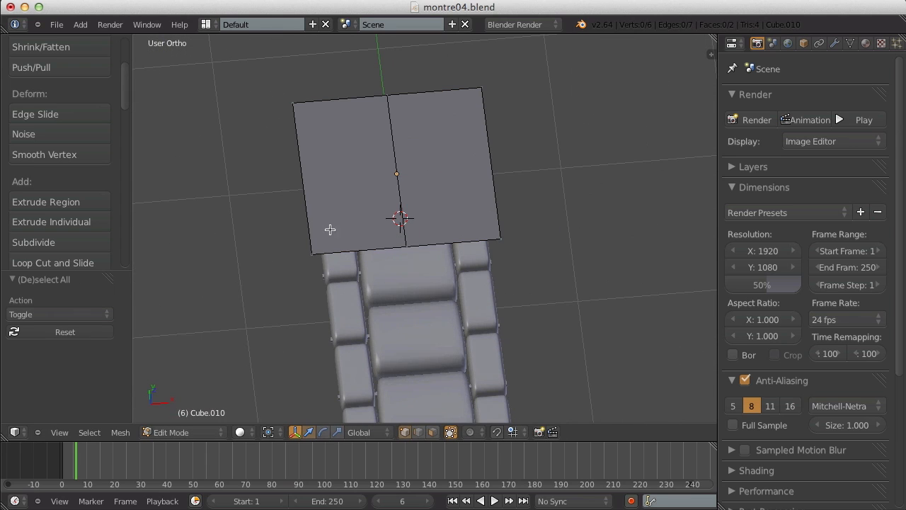
# Delete the plane's half on the negative X side.
pyautogui.keyDown('alt'); pyautogui.rightClick(308, 202); pyautogui.keyUp('alt')
pyautogui.press('x')
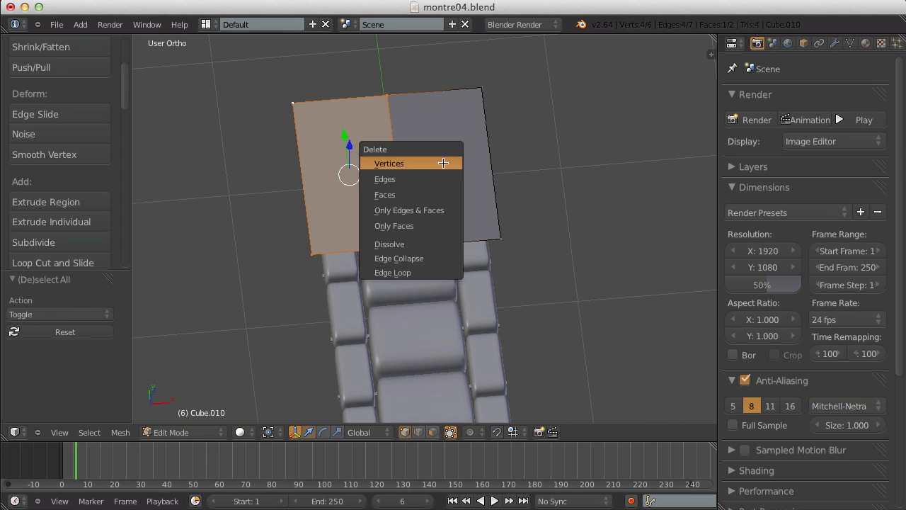
pyautogui.click(442, 194)
pyautogui.press('Tab')
pyautogui.scroll(-3, 444, 196)
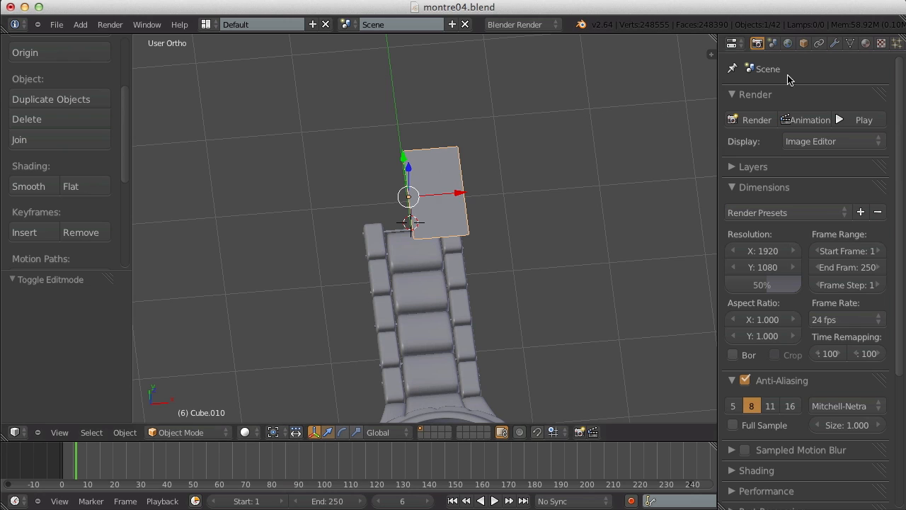
# Add a Mirror modifier on the X axis to the half plane and enable Clipping.
pyautogui.click(842, 43)
pyautogui.click(804, 100)
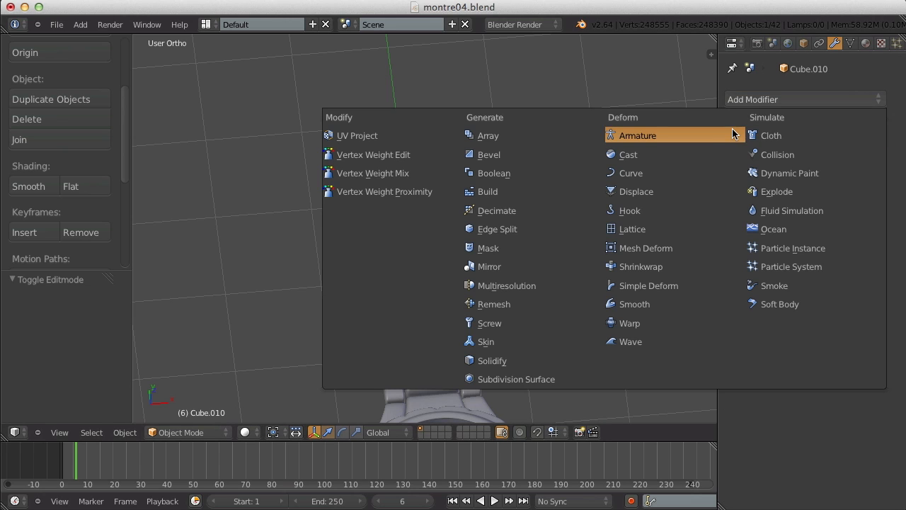
pyautogui.click(538, 266)
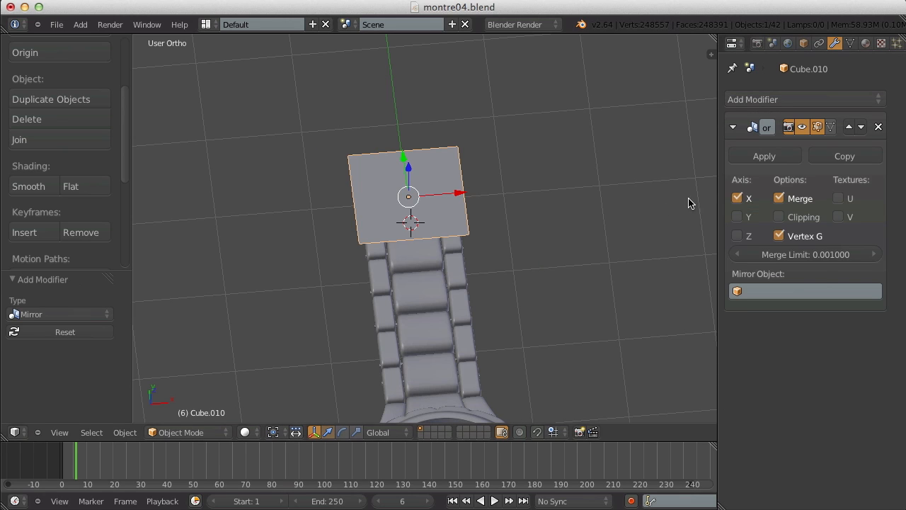
pyautogui.click(792, 217)
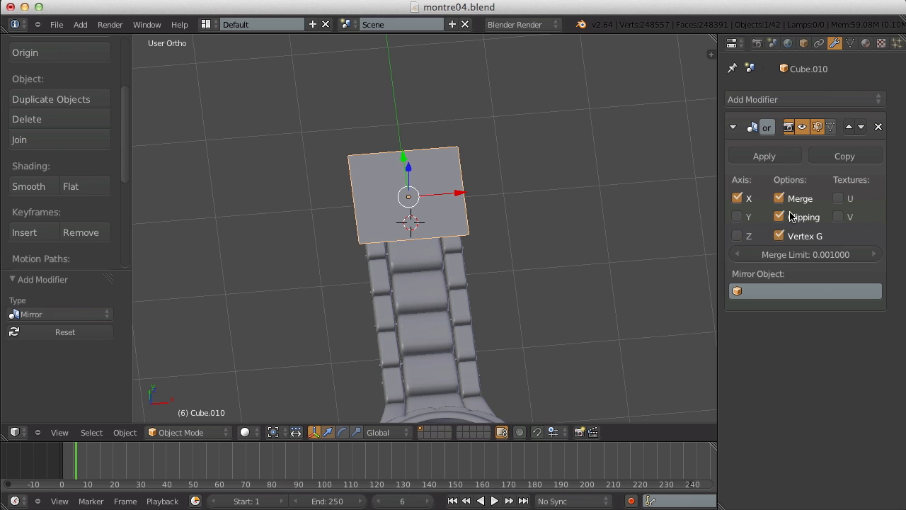
# Move the whole plane 0.212 along Y and about -0.057 along Z, close above the last links.
pyautogui.press('Tab')
pyautogui.press('a')
pyautogui.press('KP_3')
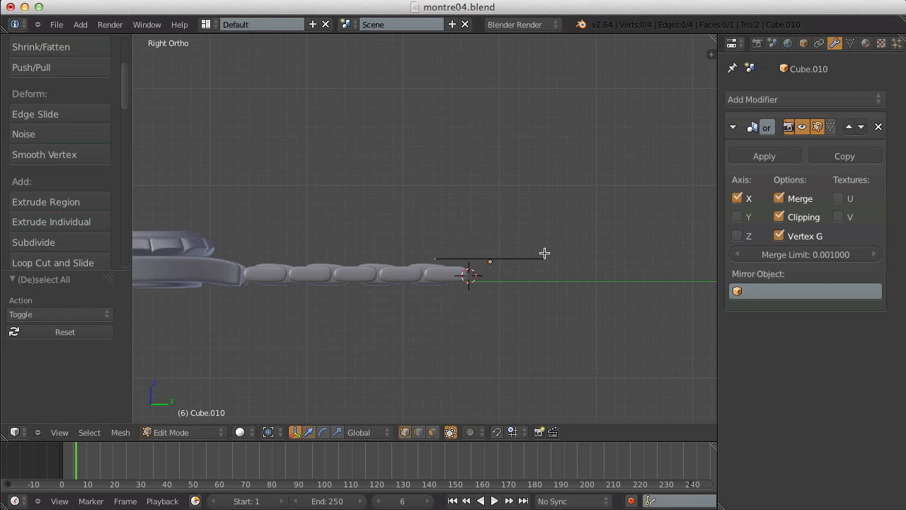
pyautogui.scroll(5, 426, 243)
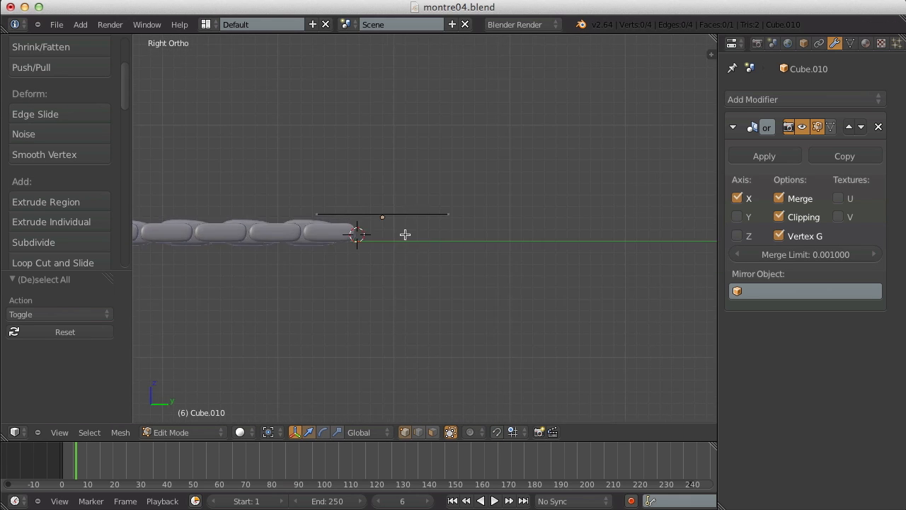
pyautogui.press('b')
pyautogui.moveTo(179, 130); pyautogui.dragTo(469, 227)
pyautogui.press('g')
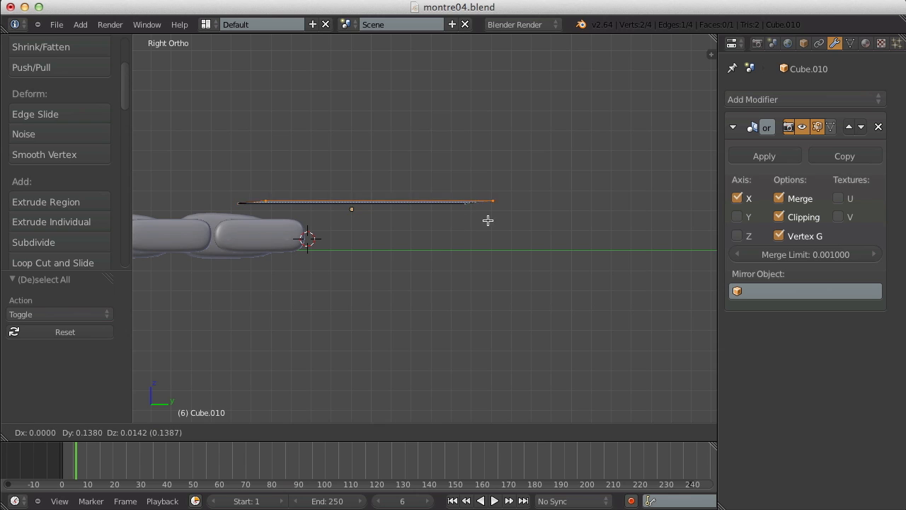
pyautogui.press('Escape')
pyautogui.press('z')
pyautogui.press('e')
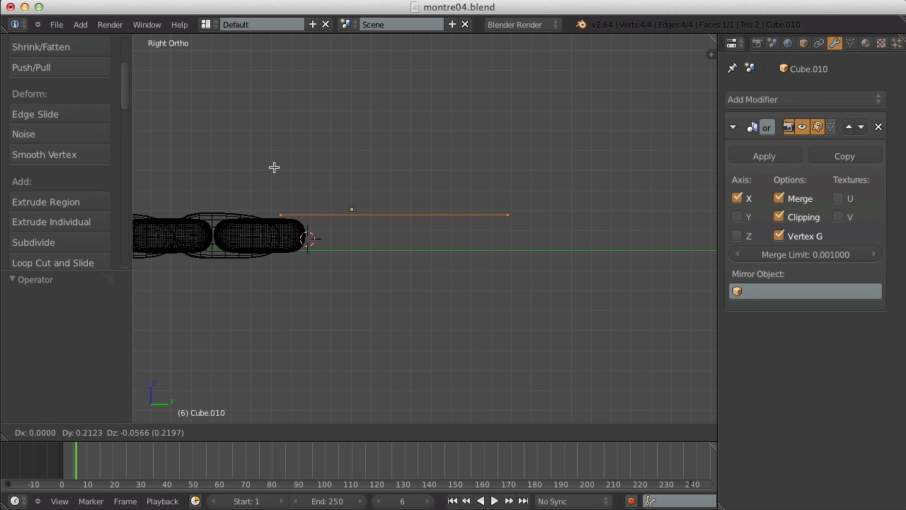
pyautogui.click(275, 166)
# Narrow the mirrored plane along X so its sides line up with the strap's outer edges.
pyautogui.press('z')
pyautogui.press('KP_7')
pyautogui.press('z')
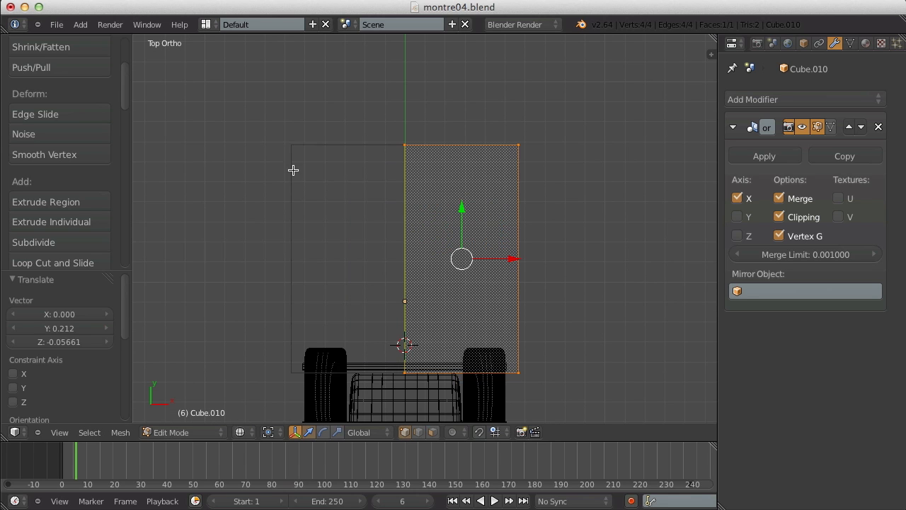
pyautogui.press('g')
pyautogui.click(528, 236)
pyautogui.press('z')
pyautogui.press('Tab')
# Lengthen the end pin along X to about 1.03 times its length so it protrudes past the strap's sides.
pyautogui.keyDown('shift'); pyautogui.moveTo(487, 289); pyautogui.dragTo(461, 158, button='middle'); pyautogui.keyUp('shift')
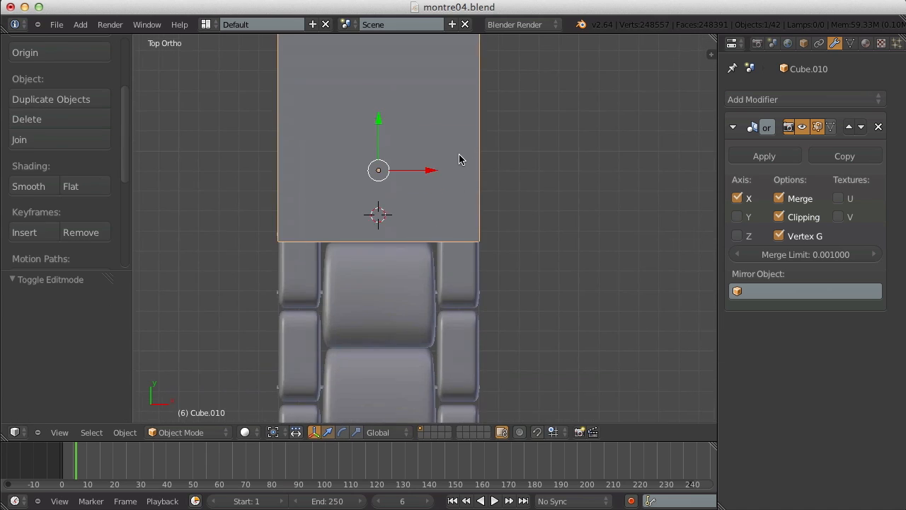
pyautogui.scroll(2, 473, 170)
pyautogui.press('Tab')
pyautogui.press('z')
pyautogui.press('Tab')
pyautogui.rightClick(497, 234)
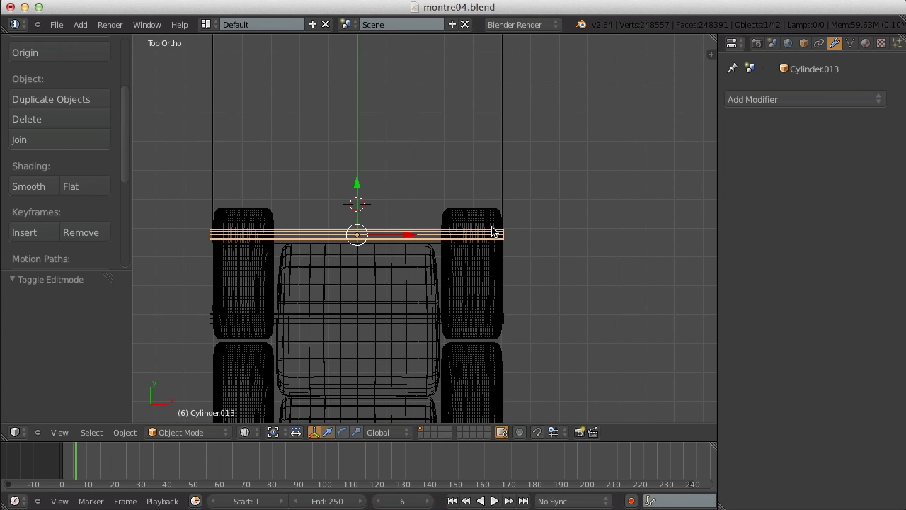
pyautogui.press('s')
pyautogui.press('x')
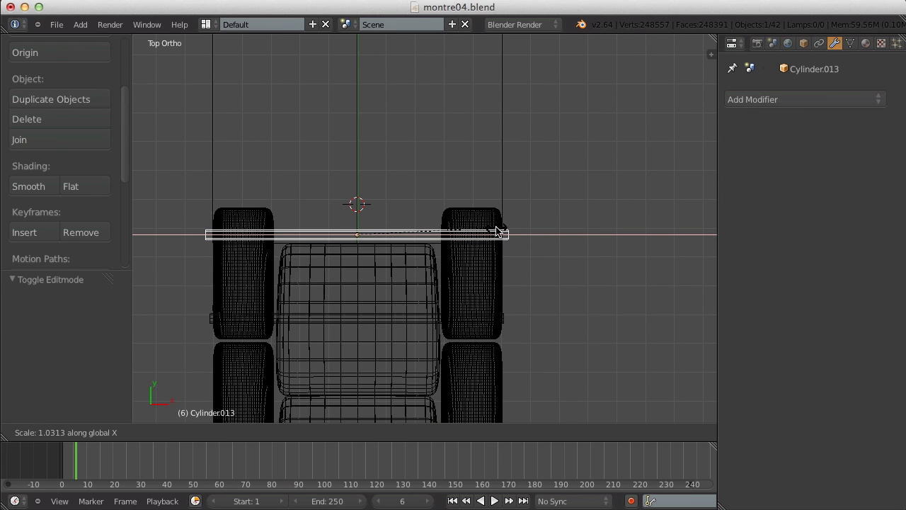
pyautogui.click(496, 231)
pyautogui.press('z')
pyautogui.press('a')
pyautogui.rightClick(505, 240)
pyautogui.rightClick(508, 234)
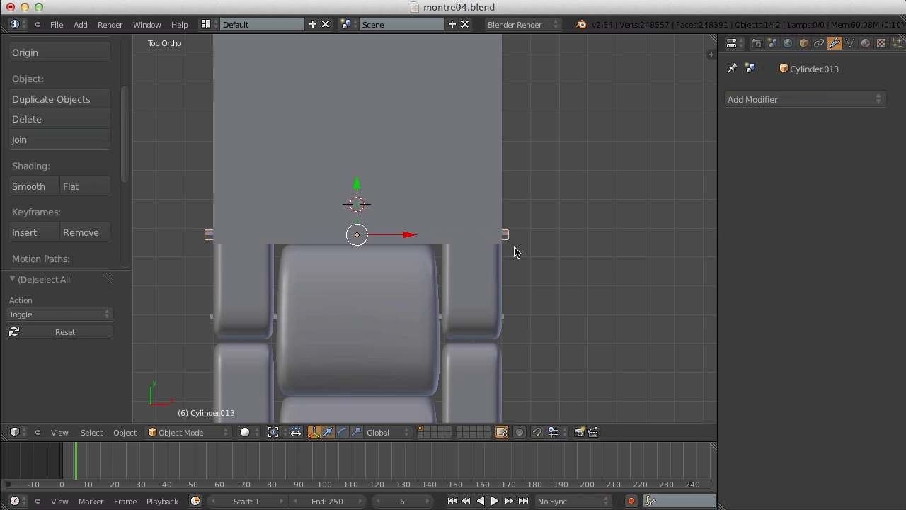
# Extrude the half plane's outer long edge straight down along Z by about 0.15 to form a side wall.
pyautogui.moveTo(515, 252)
pyautogui.mouseDown(button='middle')
pyautogui.moveTo(481, 244)
pyautogui.moveTo(499, 248)
pyautogui.mouseUp(button='middle')
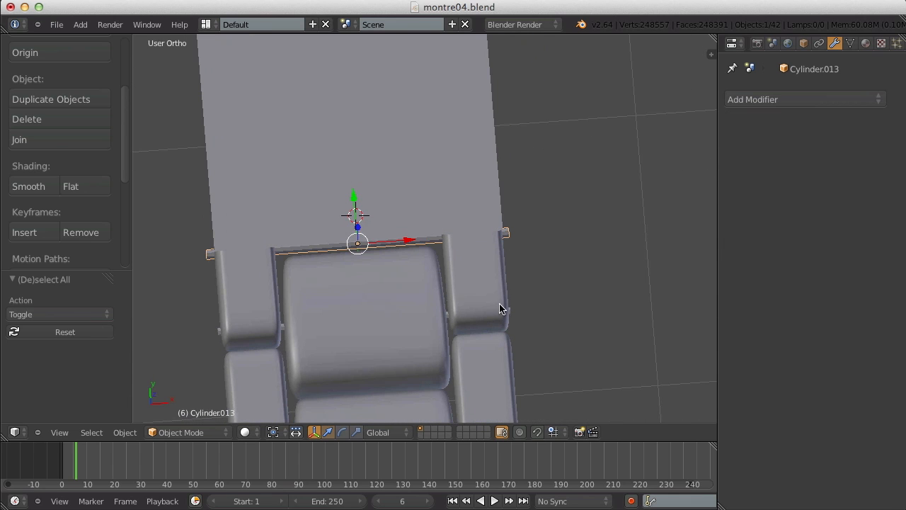
pyautogui.scroll(-4, 401, 344)
pyautogui.moveTo(401, 344); pyautogui.dragTo(350, 233, button='middle')
pyautogui.scroll(4, 399, 244)
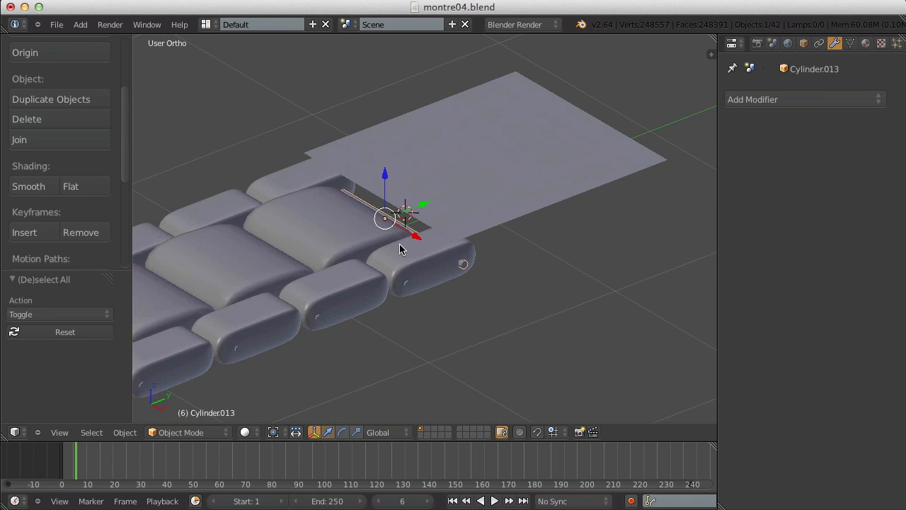
pyautogui.moveTo(399, 248); pyautogui.dragTo(463, 293, button='middle')
pyautogui.rightClick(469, 194)
pyautogui.press('Tab')
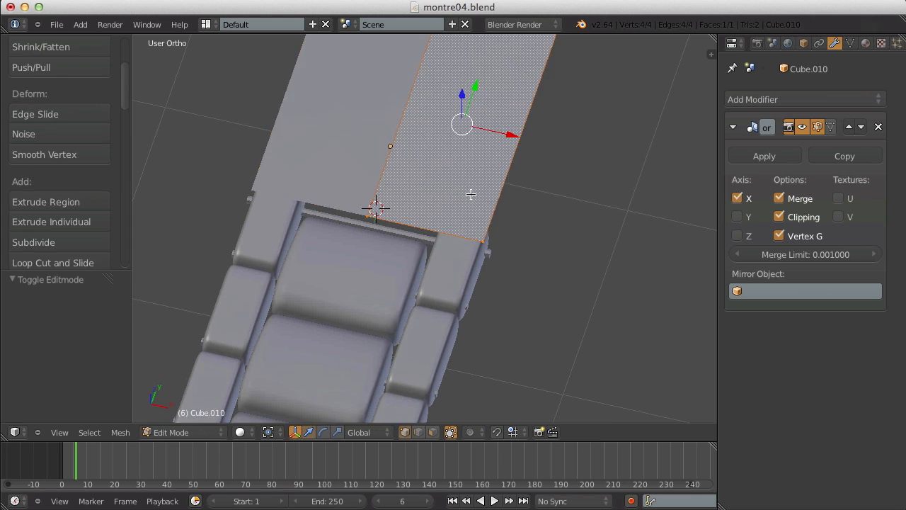
pyautogui.press('KP_3')
pyautogui.press('a')
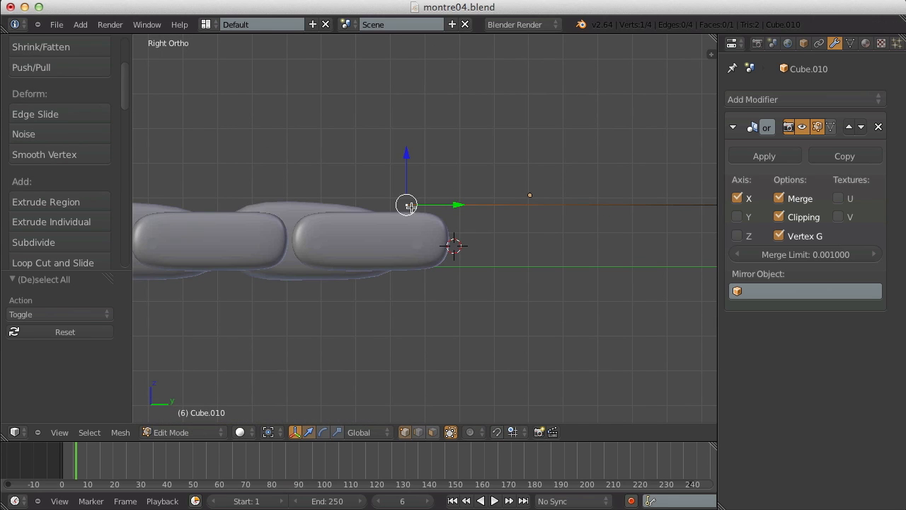
pyautogui.keyDown('shift'); pyautogui.moveTo(487, 216); pyautogui.dragTo(353, 194, button='middle'); pyautogui.keyUp('shift')
pyautogui.press('e')
pyautogui.rightClick(670, 179)
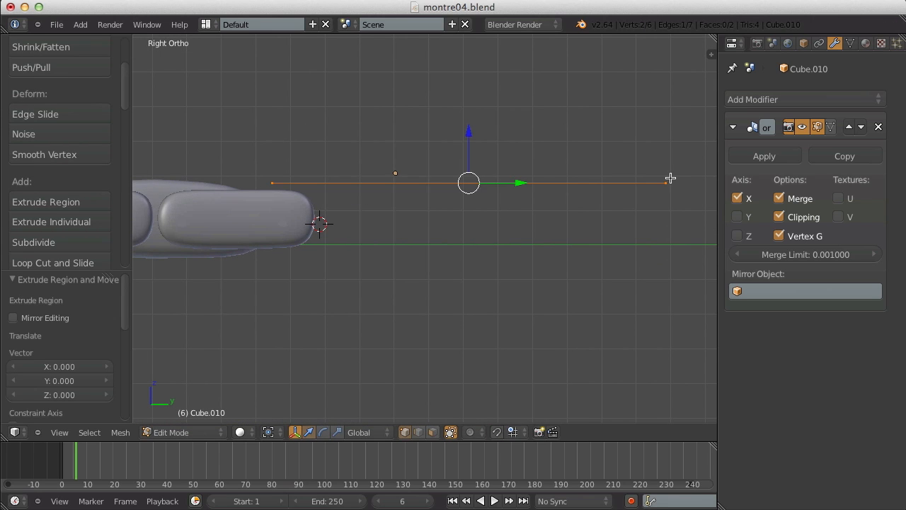
pyautogui.press('g')
pyautogui.press('z')
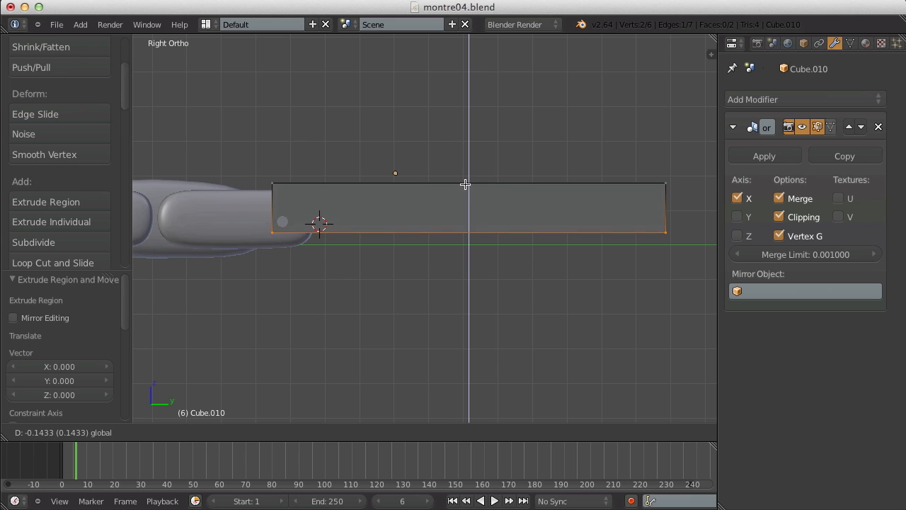
pyautogui.click(465, 187)
# Lower the whole clasp part by about 0.012 so it sits closer to the last links.
pyautogui.press('Tab')
pyautogui.press('g')
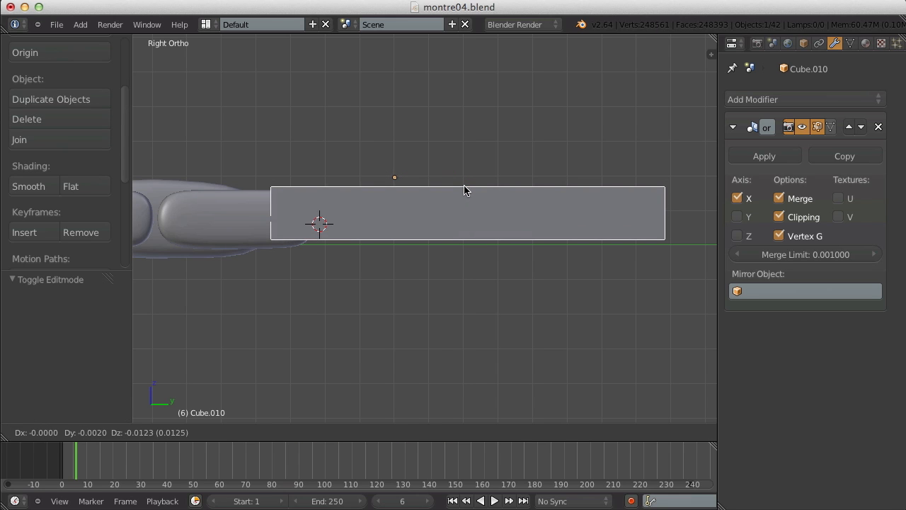
pyautogui.click(465, 189)
pyautogui.press('z')
pyautogui.press('z')
pyautogui.scroll(-1, 386, 201)
pyautogui.press('a')
# Examine the folded clasp part, its side walls and the fit around the end pin from several angles.
pyautogui.moveTo(344, 210); pyautogui.dragTo(315, 245, button='middle')
pyautogui.press('Tab')
pyautogui.rightClick(376, 287)
pyautogui.press('Tab')
pyautogui.rightClick(348, 281)
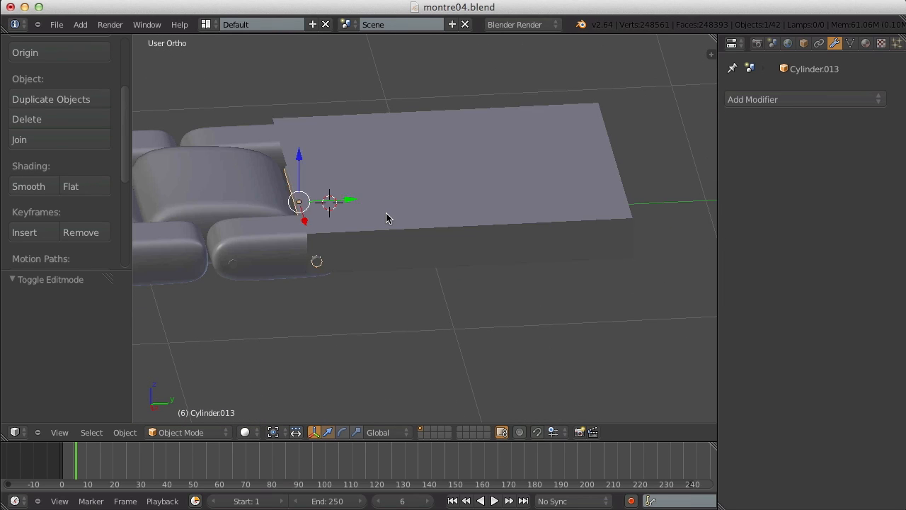
pyautogui.rightClick(386, 213)
pyautogui.moveTo(434, 162); pyautogui.dragTo(431, 164)
pyautogui.press('a')
pyautogui.moveTo(423, 210); pyautogui.dragTo(506, 155, button='middle')
pyautogui.press('Tab')
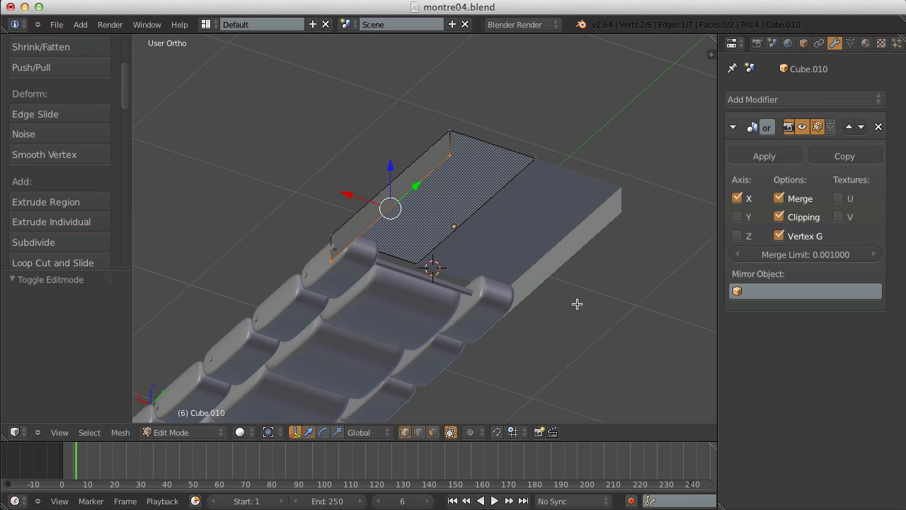
pyautogui.moveTo(494, 231); pyautogui.dragTo(536, 315, button='middle')
pyautogui.press('Tab')
pyautogui.scroll(4, 502, 197)
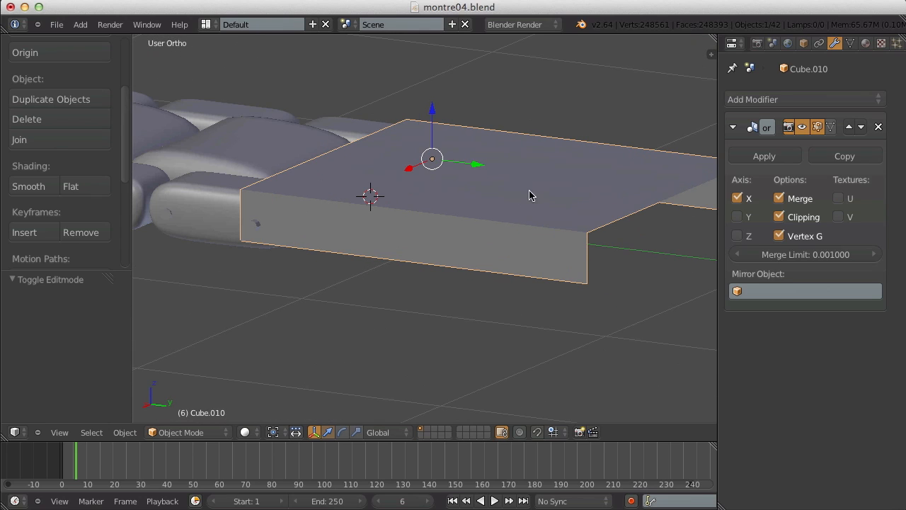
# Add a Solidify modifier to the clasp part with a thickness of 0.048.
pyautogui.click(780, 101)
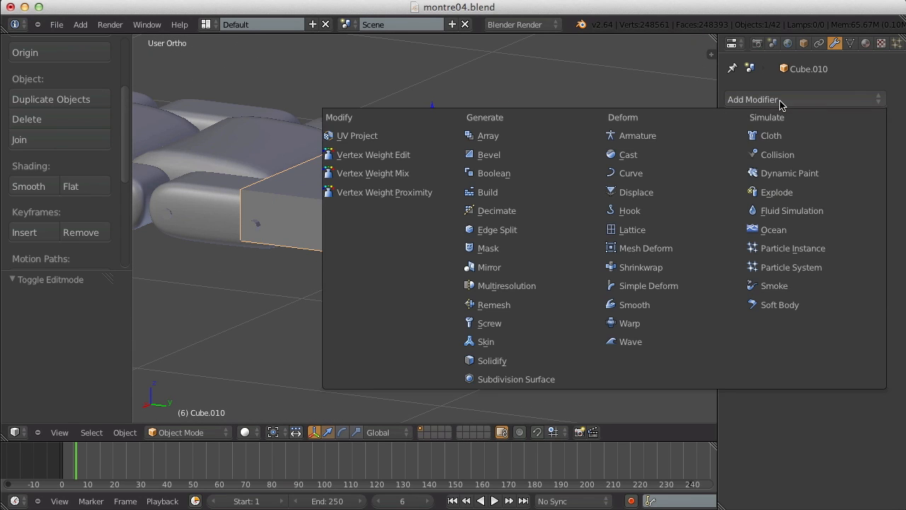
pyautogui.click(504, 361)
pyautogui.moveTo(628, 289); pyautogui.dragTo(539, 284, button='middle')
pyautogui.scroll(5, 540, 283)
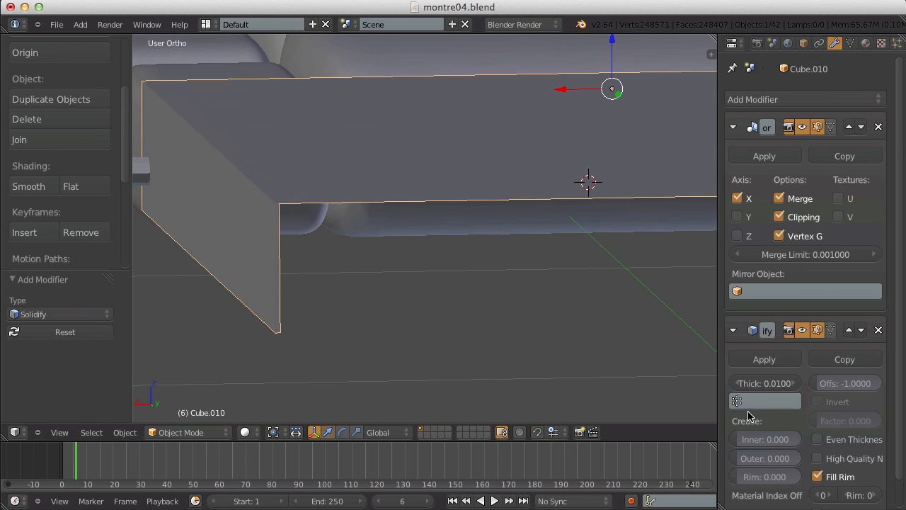
pyautogui.moveTo(747, 387); pyautogui.dragTo(770, 389)
# Make the normals of all the clasp part's faces consistent.
pyautogui.press('Tab')
pyautogui.scroll(-3, 627, 330)
pyautogui.press('a')
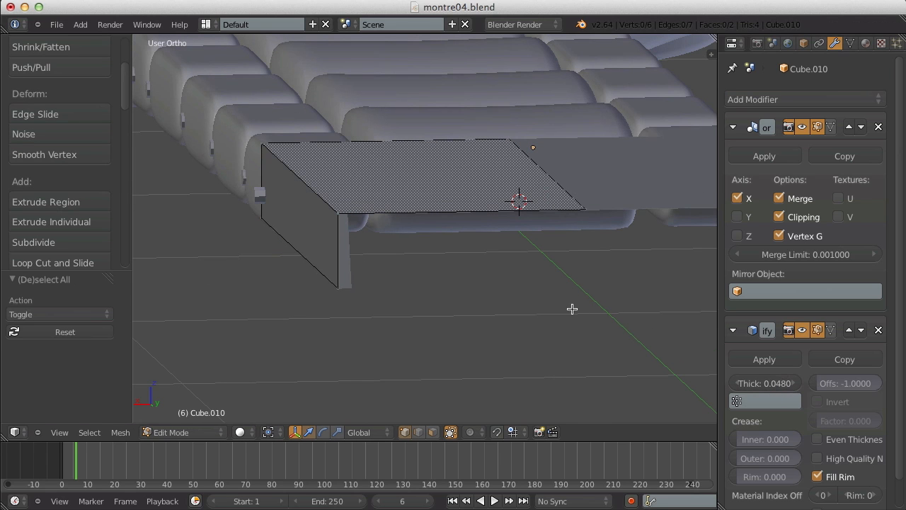
pyautogui.moveTo(552, 317); pyautogui.dragTo(526, 283, button='middle')
pyautogui.press('a')
pyautogui.hotkey('ctrl', 'n')
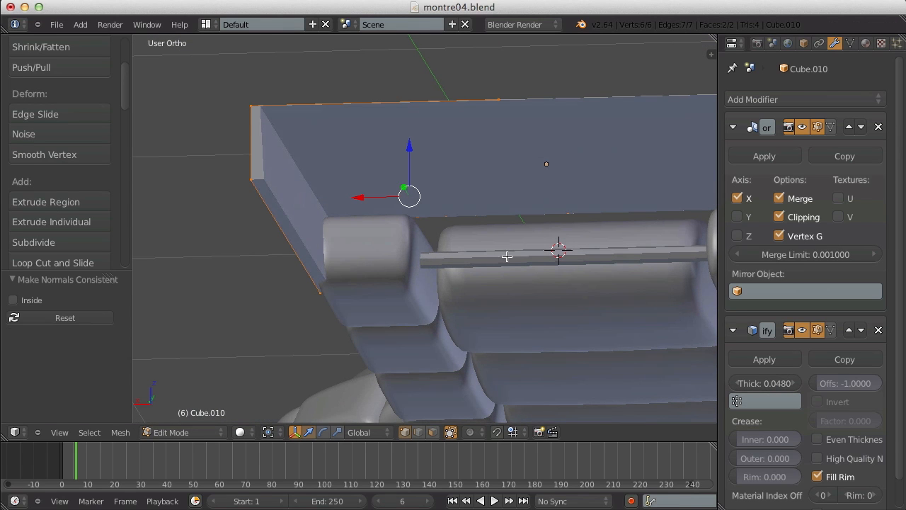
pyautogui.press('Tab')
pyautogui.scroll(-4, 505, 255)
pyautogui.press('Tab')
pyautogui.press('Tab')
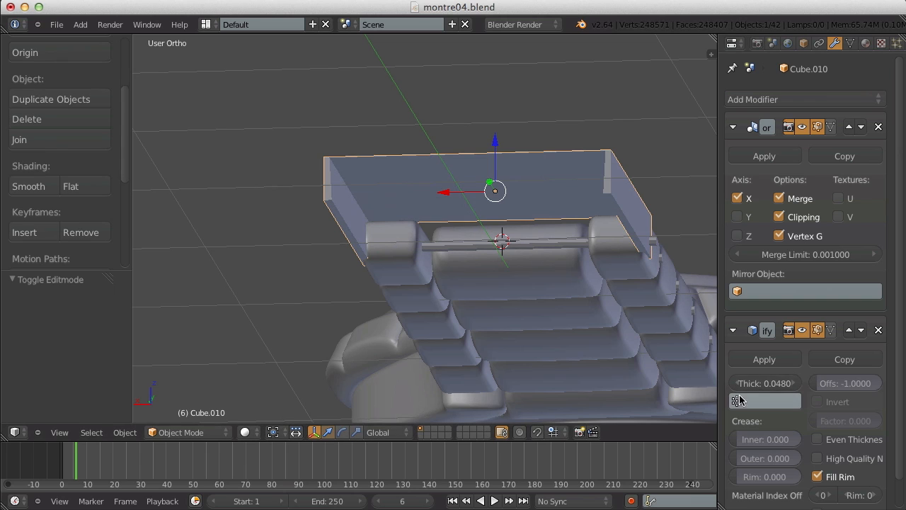
# Try the Solidify modifier above the Mirror modifier with a thickness of about -0.0812, and remove it from the part.
pyautogui.moveTo(752, 383); pyautogui.dragTo(558, 364)
pyautogui.moveTo(559, 363); pyautogui.dragTo(528, 281, button='middle')
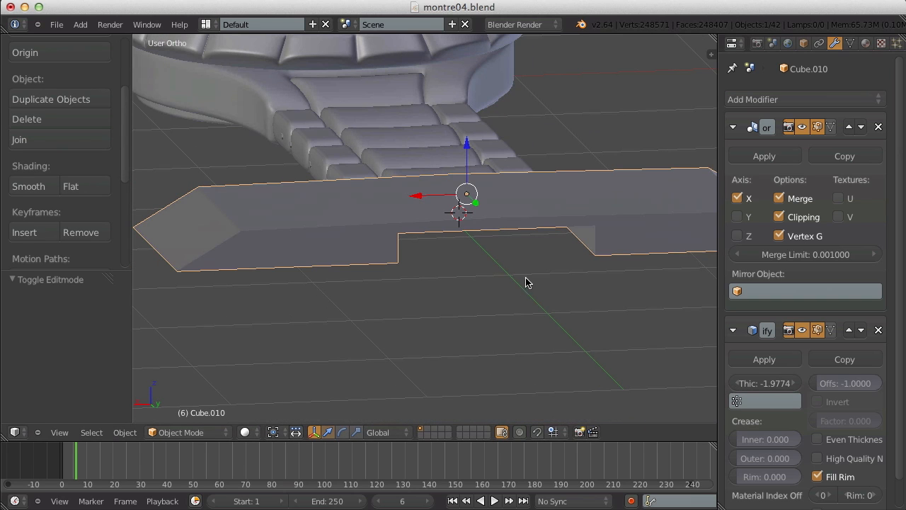
pyautogui.click(849, 330)
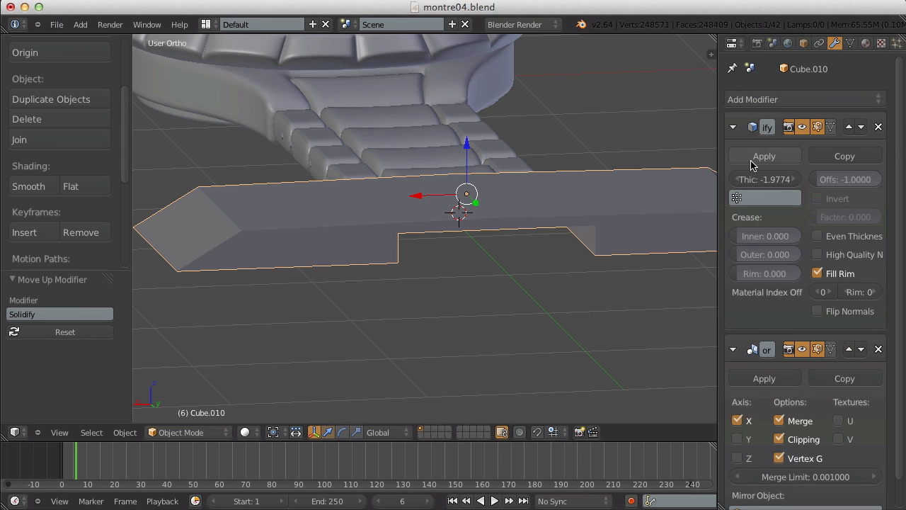
pyautogui.moveTo(756, 179); pyautogui.dragTo(835, 181)
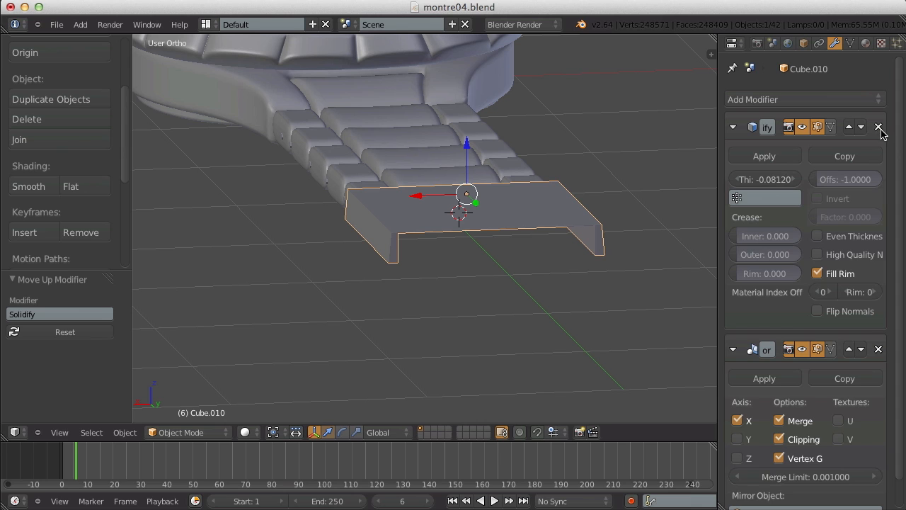
pyautogui.click(878, 127)
# Extrude all the part's faces in place, try a Shrink/Fatten on the copy and undo that offset.
pyautogui.press('Tab')
pyautogui.press('KP_Decimal')
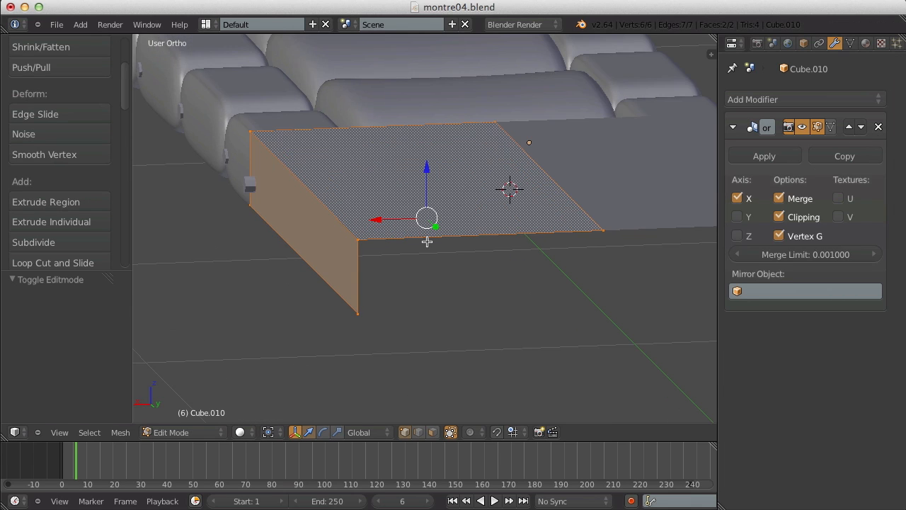
pyautogui.press('KP_1')
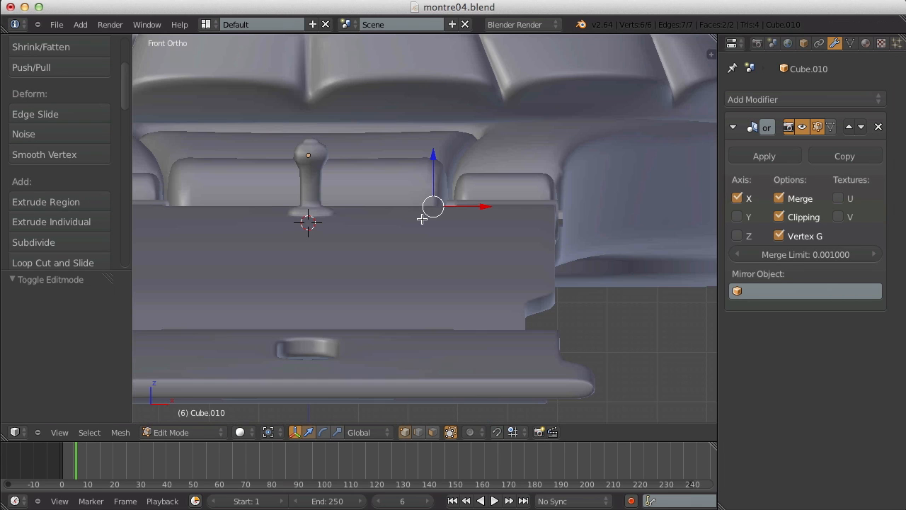
pyautogui.press('z')
pyautogui.scroll(2, 486, 172)
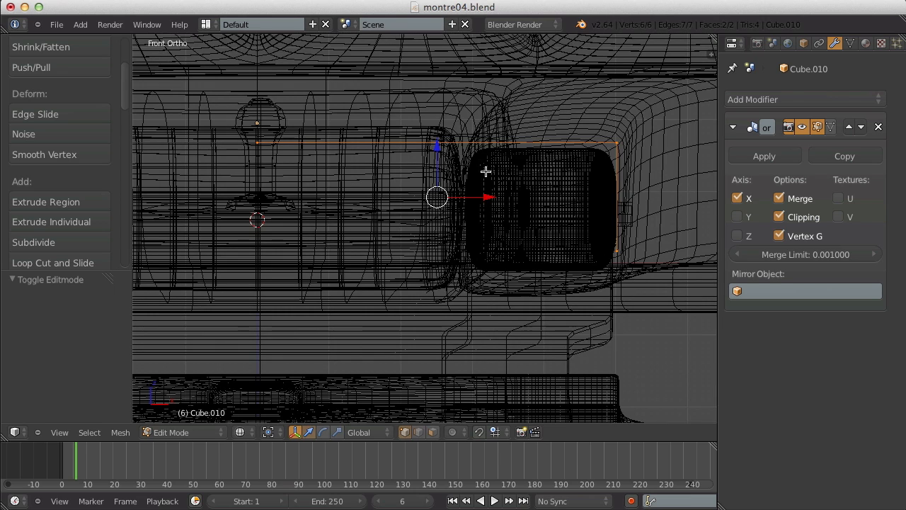
pyautogui.press('e')
pyautogui.press('Escape')
pyautogui.hotkey('alt', 's')
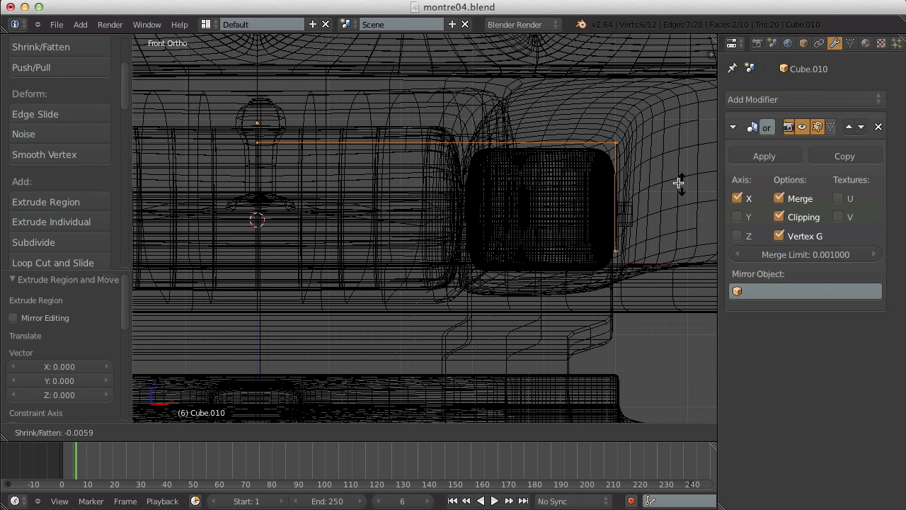
pyautogui.click(644, 170)
pyautogui.hotkey('ctrl', 'z')
# Try to form an inner shell by scaling the extruded faces to 0.8 and rescaling them by 1.025.
pyautogui.press('s')
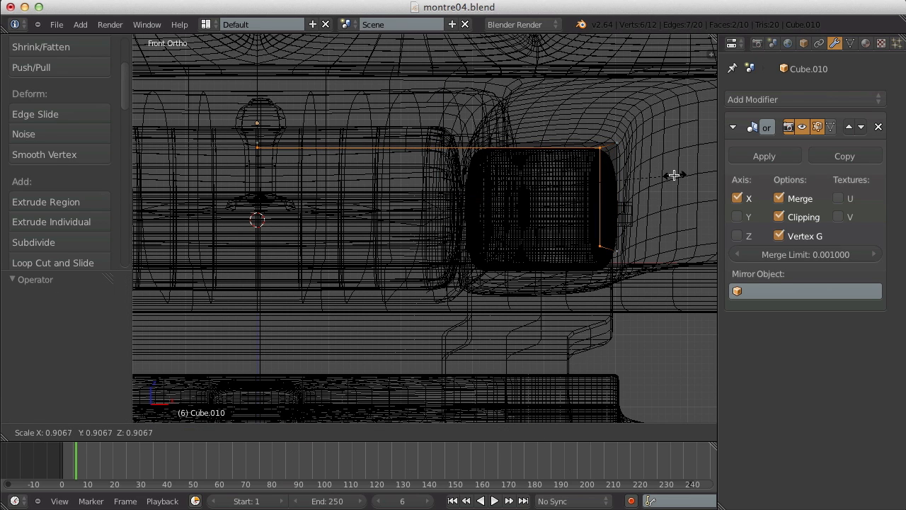
pyautogui.click(647, 180)
pyautogui.press('g')
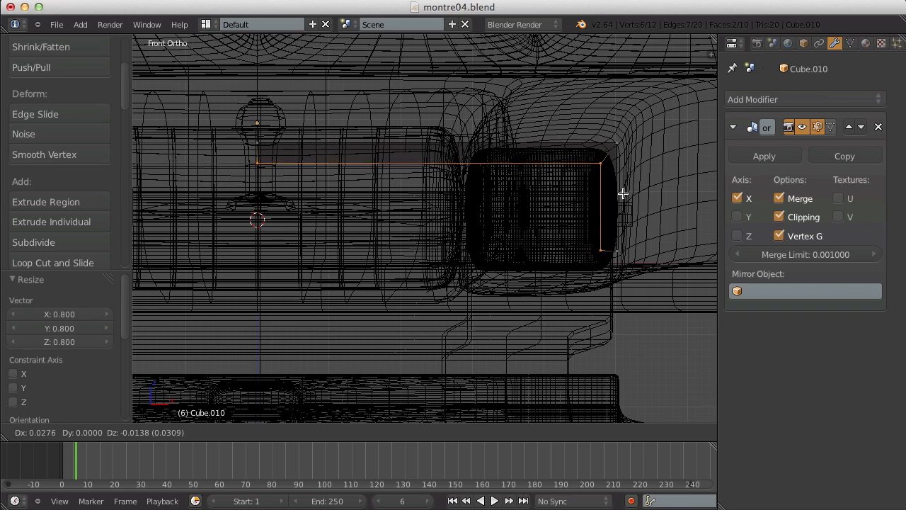
pyautogui.press('Escape')
pyautogui.press('s')
pyautogui.click(630, 191)
pyautogui.scroll(-2, 630, 191)
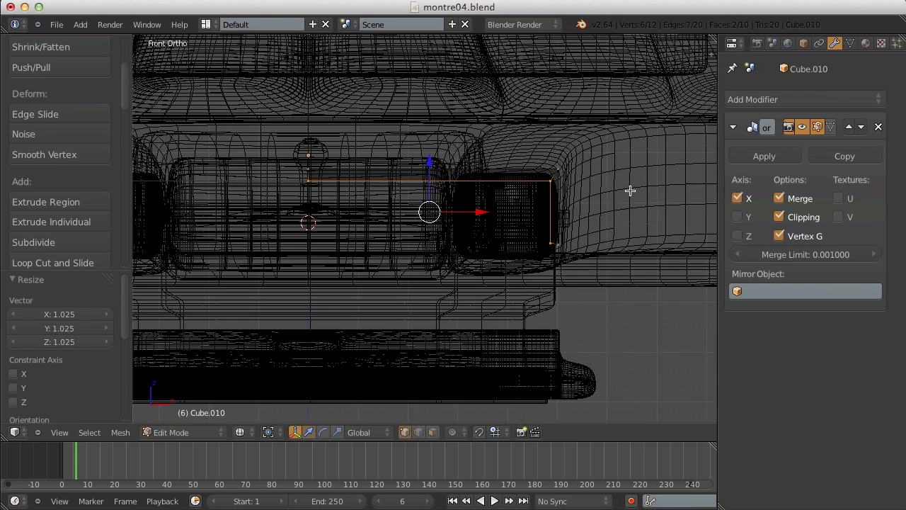
# Undo the extrusion and scaling of the clasp part's faces and clear the selection.
pyautogui.press('z')
pyautogui.press('Tab')
pyautogui.scroll(-3, 630, 190)
pyautogui.press('z')
pyautogui.press('Tab')
pyautogui.moveTo(644, 201); pyautogui.dragTo(457, 235, button='middle')
pyautogui.scroll(3, 579, 217)
pyautogui.press('z')
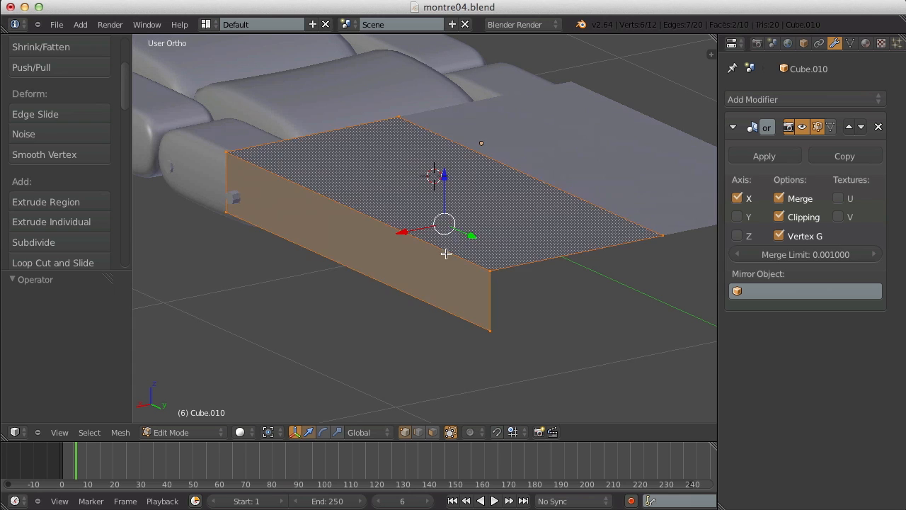
pyautogui.press('z')
pyautogui.press('a')
pyautogui.press('z')
# Add two evenly spaced loop cuts across the part, dividing its length into three equal sections.
pyautogui.press('KP_4')
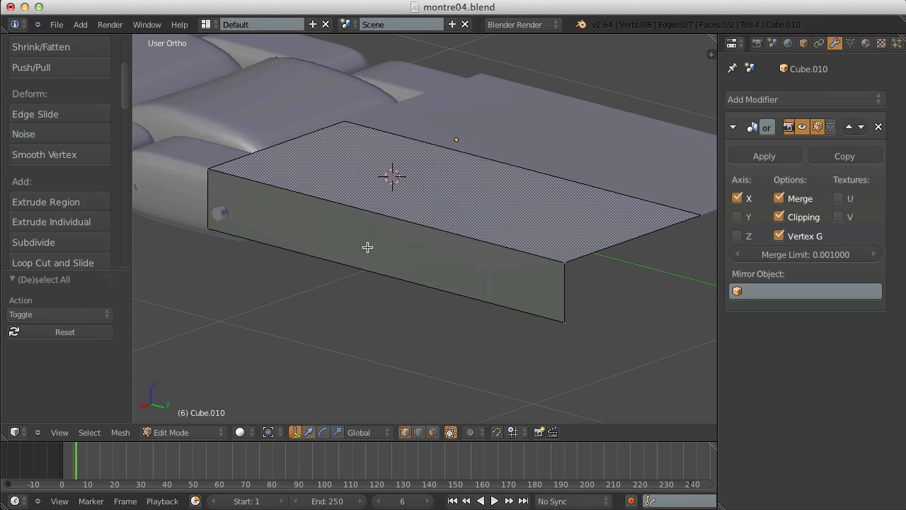
pyautogui.press('KP_3')
pyautogui.hotkey('ctrl', 'r')
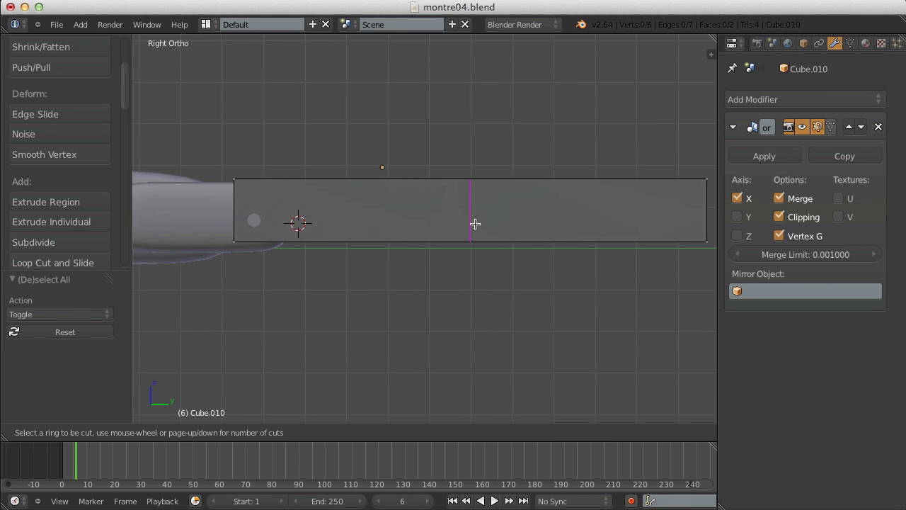
pyautogui.scroll(1, 477, 224)
pyautogui.doubleClick(477, 224)
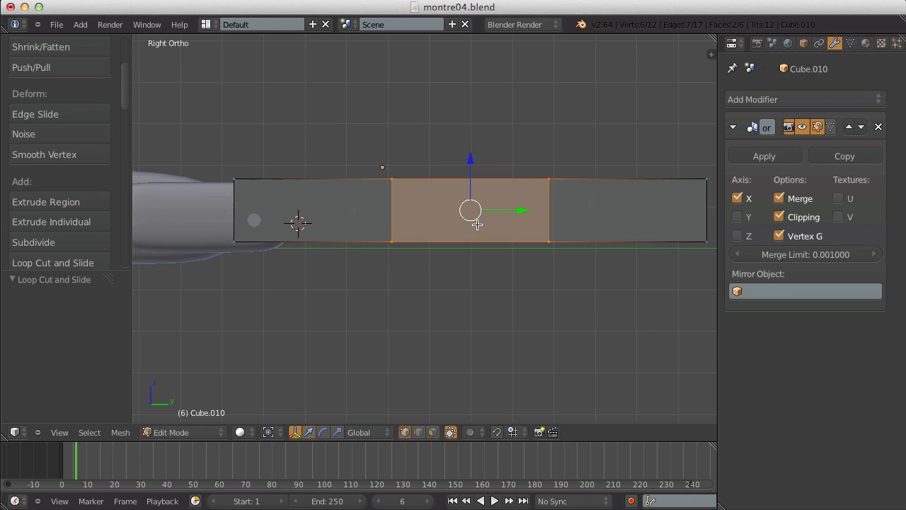
pyautogui.press('a')
# Add two evenly spaced lengthwise loop cuts to the side wall and switch to face selection.
pyautogui.hotkey('ctrl', 'r')
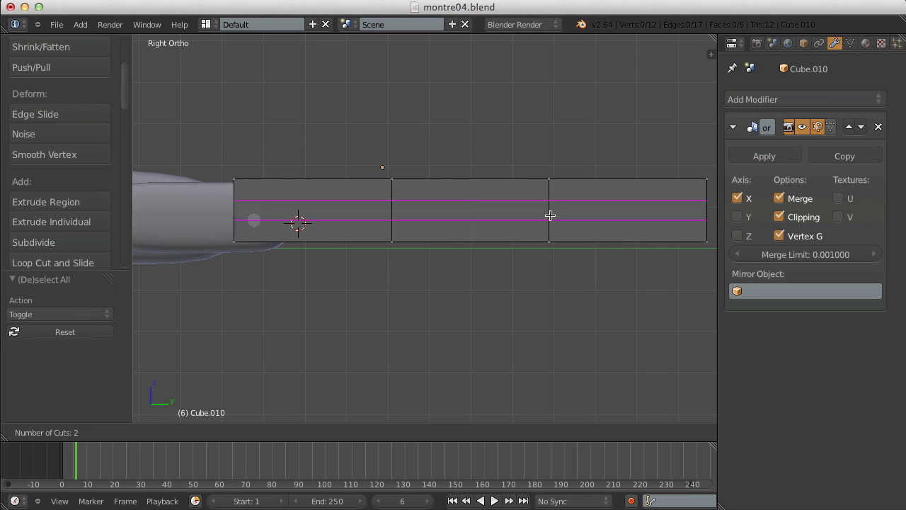
pyautogui.doubleClick(550, 215)
pyautogui.hotkey('ctrl', 'Tab')
pyautogui.click(540, 258)
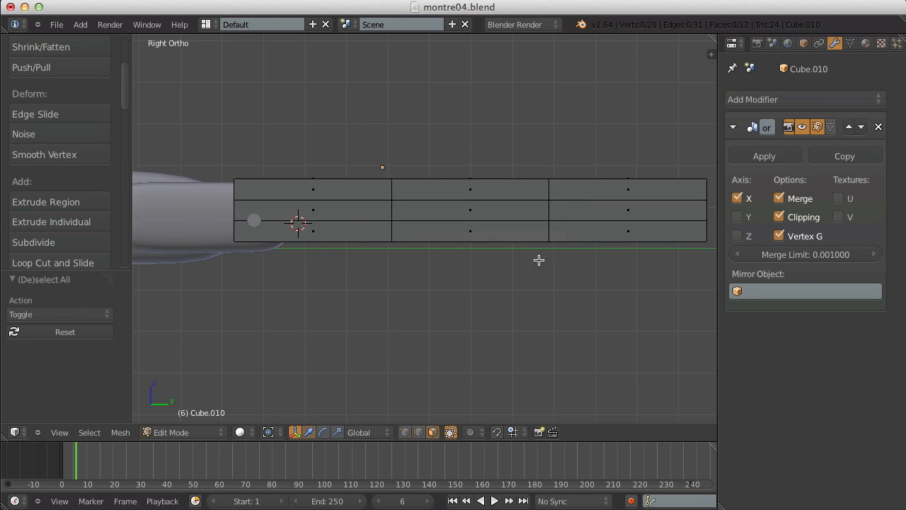
# Try deleting the central face of the side wall and undo the deletion.
pyautogui.moveTo(540, 257); pyautogui.dragTo(390, 263, button='middle')
pyautogui.rightClick(390, 262)
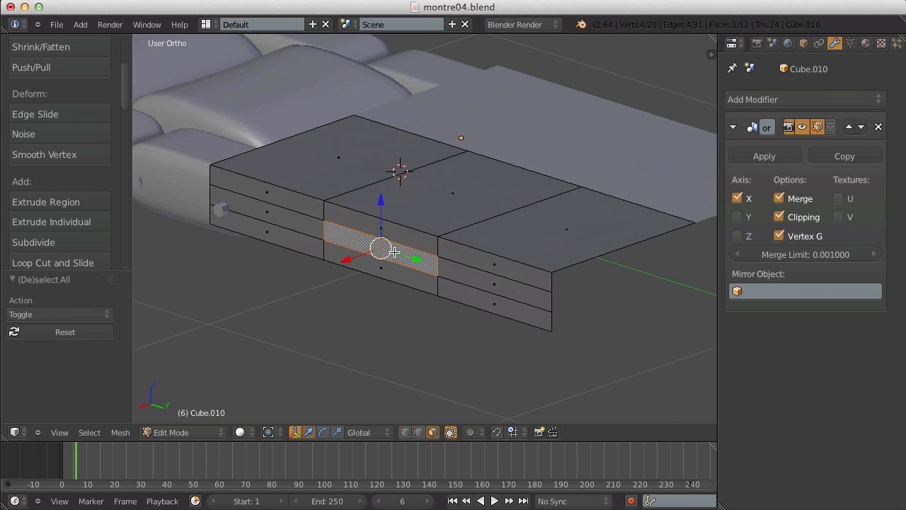
pyautogui.press('x')
pyautogui.click(394, 253)
pyautogui.scroll(1, 395, 254)
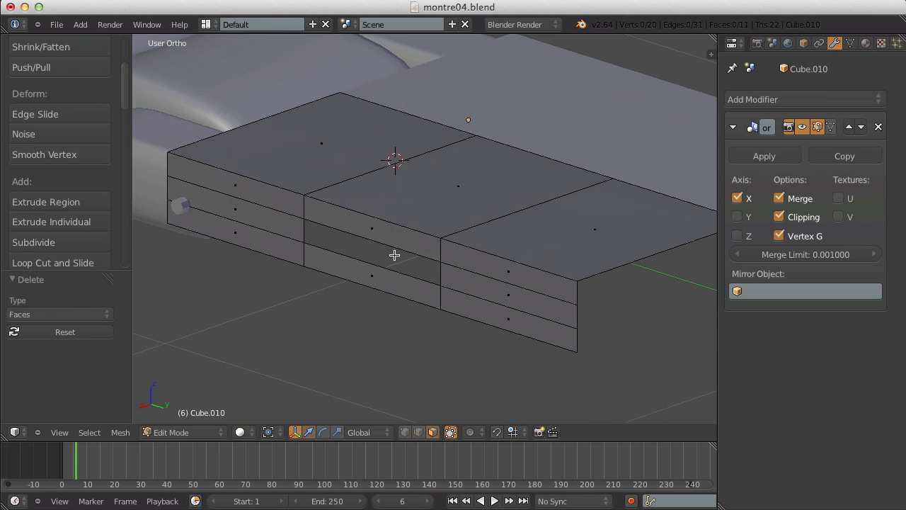
pyautogui.hotkey('ctrl', 'z')
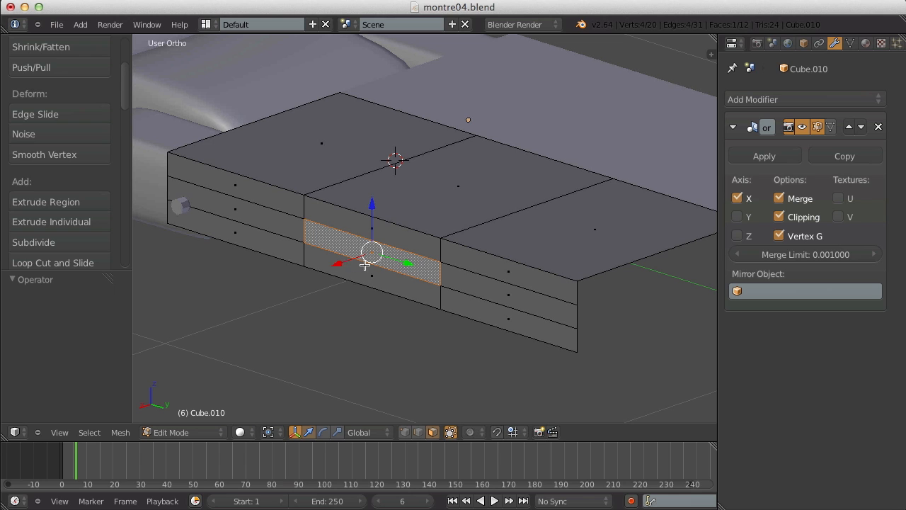
pyautogui.scroll(-2, 364, 264)
pyautogui.scroll(2, 365, 244)
pyautogui.press('KP_5')
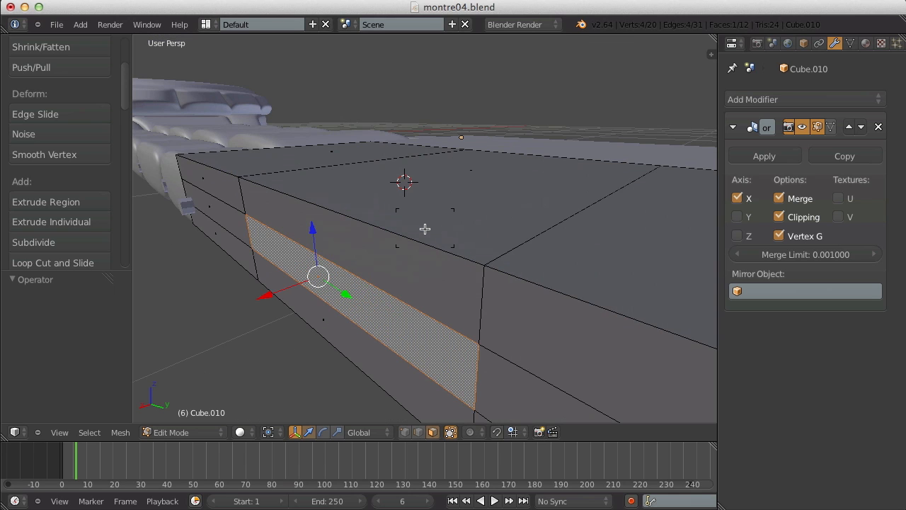
# Separate the central face of the clasp part's side wall into its own object.
pyautogui.hotkey('ctrl', 'z')
pyautogui.scroll(-4, 424, 229)
pyautogui.moveTo(411, 247); pyautogui.dragTo(432, 251, button='middle')
pyautogui.scroll(2, 432, 251)
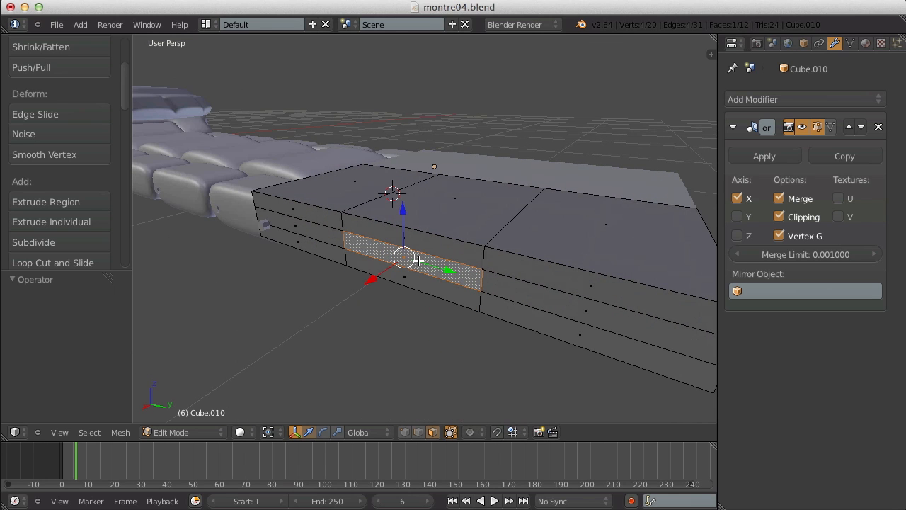
pyautogui.press('v')
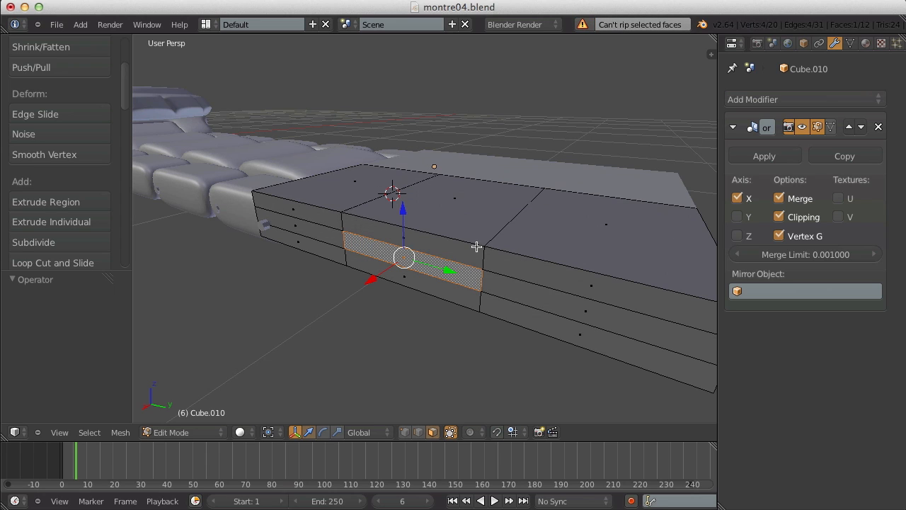
pyautogui.press('p')
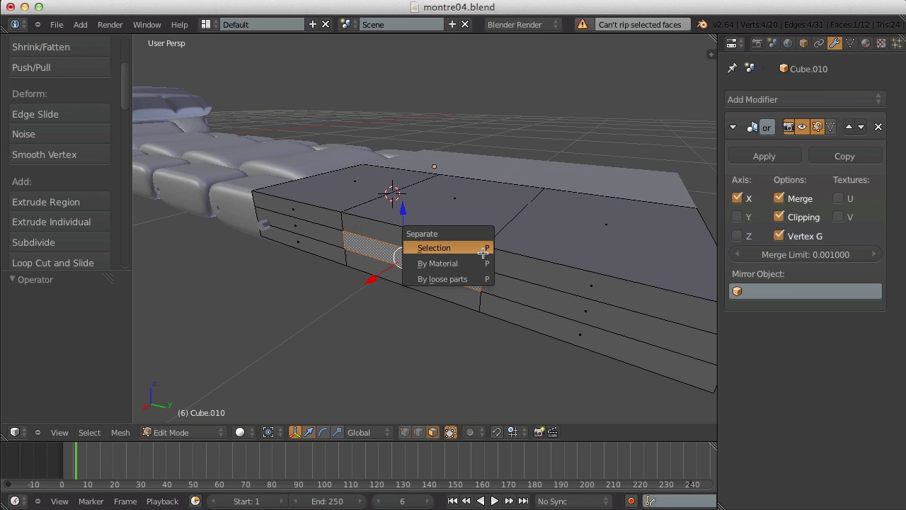
pyautogui.click(483, 248)
pyautogui.press('Tab')
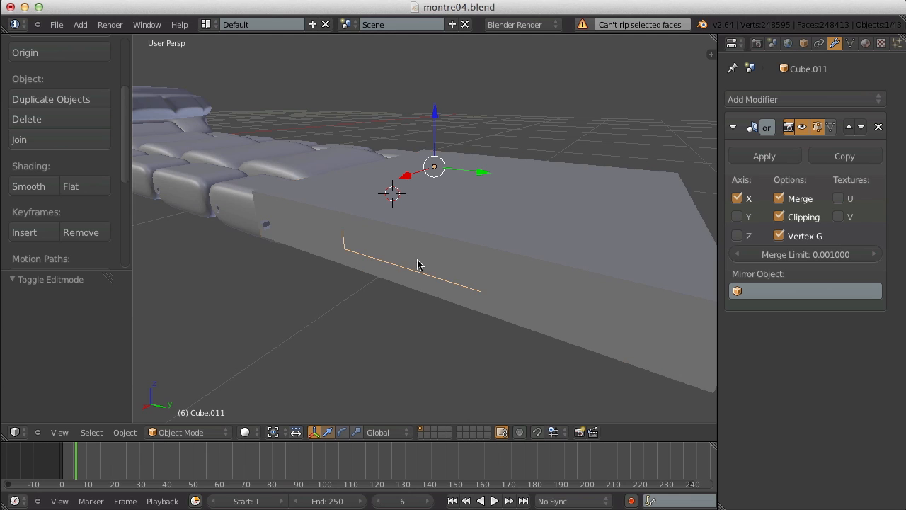
# Move the separated face inward from the side wall by -0.02315 along the X axis.
pyautogui.press('Tab')
pyautogui.press('a')
pyautogui.moveTo(418, 263); pyautogui.dragTo(183, 280, button='middle')
pyautogui.moveTo(225, 274); pyautogui.dragTo(245, 271)
pyautogui.moveTo(245, 271); pyautogui.dragTo(323, 257, button='middle')
pyautogui.press('z')
pyautogui.press('z')
# Extrude the separated face outward into a solid bar projecting from the side wall, and return to object mode.
pyautogui.press('e')
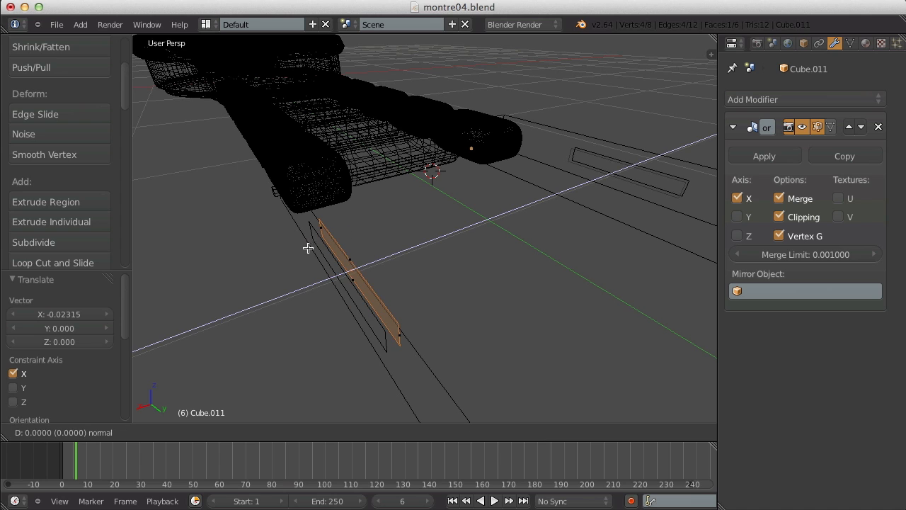
pyautogui.rightClick(281, 262)
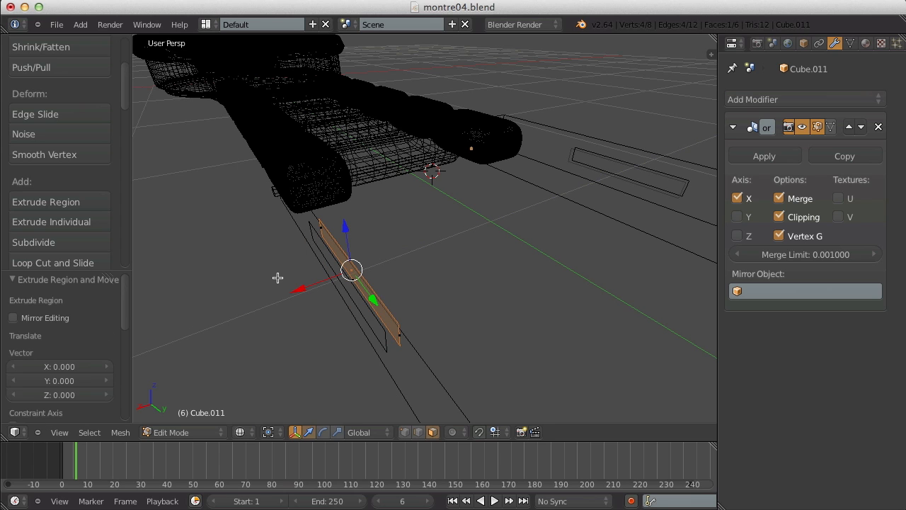
pyautogui.click(253, 308)
pyautogui.press('z')
pyautogui.scroll(-3, 316, 300)
pyautogui.press('Tab')
pyautogui.moveTo(366, 290)
pyautogui.mouseDown(button='middle')
pyautogui.moveTo(380, 252)
pyautogui.moveTo(395, 304)
pyautogui.mouseUp(button='middle')
pyautogui.scroll(1, 394, 304)
pyautogui.press('Tab')
pyautogui.press('a')
pyautogui.press('Tab')
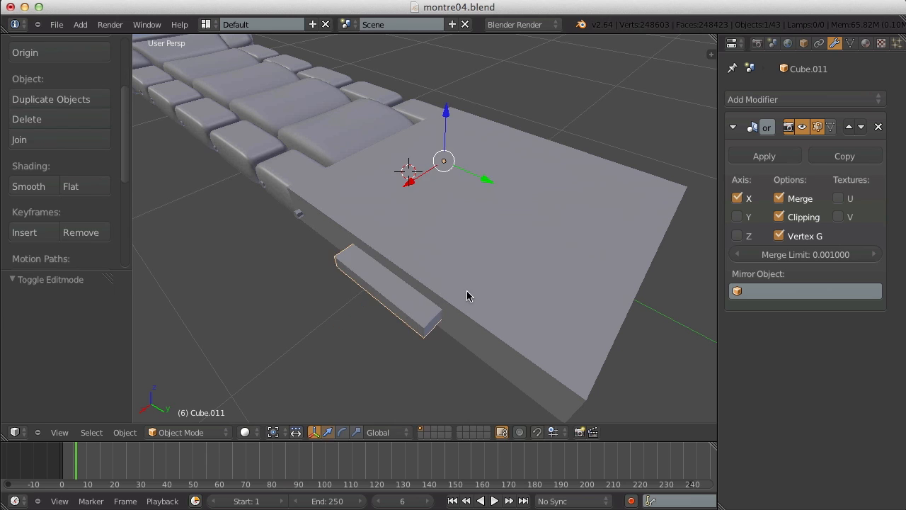
# Examine how the extruded bar sits against the clasp part's side wall.
pyautogui.rightClick(467, 294)
pyautogui.press('Tab')
pyautogui.scroll(-2, 468, 292)
pyautogui.scroll(2, 467, 292)
pyautogui.press('Tab')
pyautogui.scroll(-3, 467, 292)
pyautogui.moveTo(443, 296)
pyautogui.mouseDown(button='middle')
pyautogui.moveTo(571, 241)
pyautogui.moveTo(493, 143)
pyautogui.moveTo(385, 160)
pyautogui.moveTo(420, 206)
pyautogui.moveTo(434, 303)
pyautogui.moveTo(504, 267)
pyautogui.mouseUp(button='middle')
pyautogui.press('a')
pyautogui.press('z')
pyautogui.press('z')
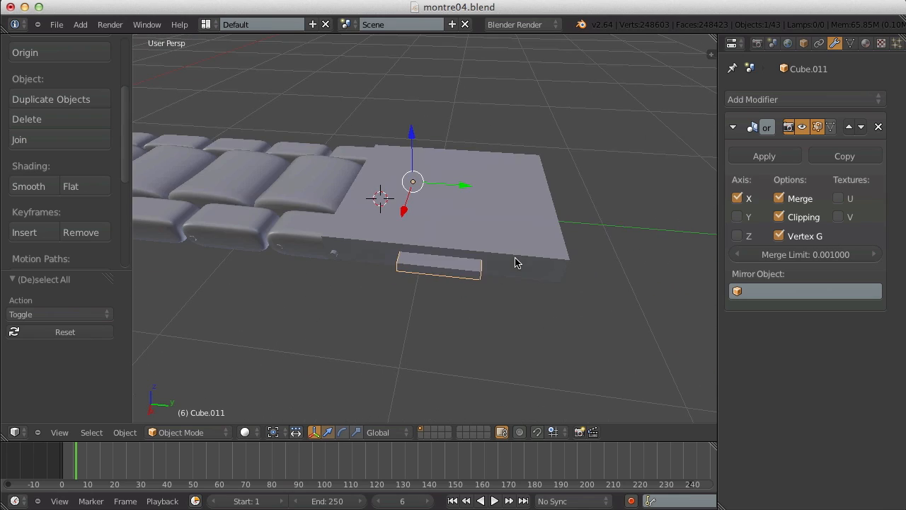
# Select the clasp part together with the side bar and join them into one object.
pyautogui.press('z')
pyautogui.press('z')
pyautogui.moveTo(427, 290)
pyautogui.mouseDown(button='middle')
pyautogui.moveTo(431, 261)
pyautogui.moveTo(374, 249)
pyautogui.mouseUp(button='middle')
pyautogui.scroll(3, 373, 245)
pyautogui.rightClick(410, 242)
pyautogui.scroll(-3, 419, 239)
pyautogui.moveTo(427, 236); pyautogui.dragTo(406, 284, button='middle')
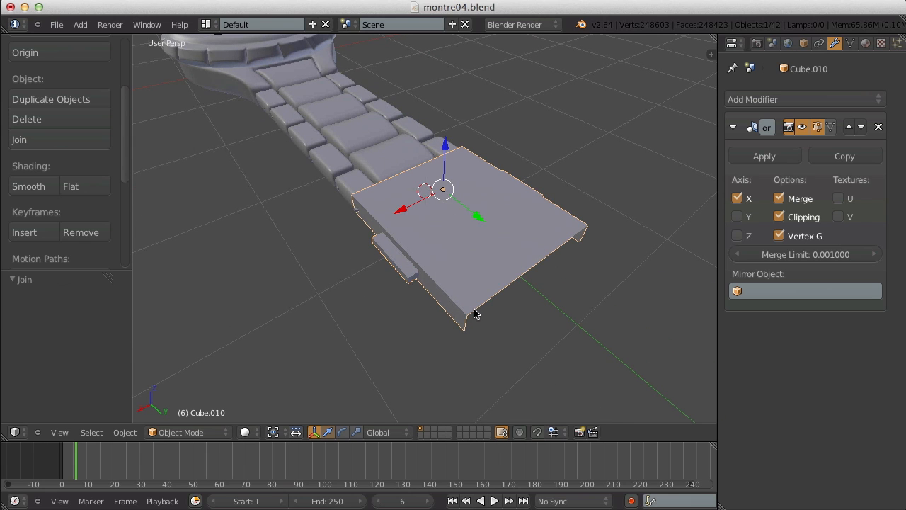
# Inspect the joined mesh around the side bar in wireframe and solid shading.
pyautogui.press('Tab')
pyautogui.press('z')
pyautogui.press('a')
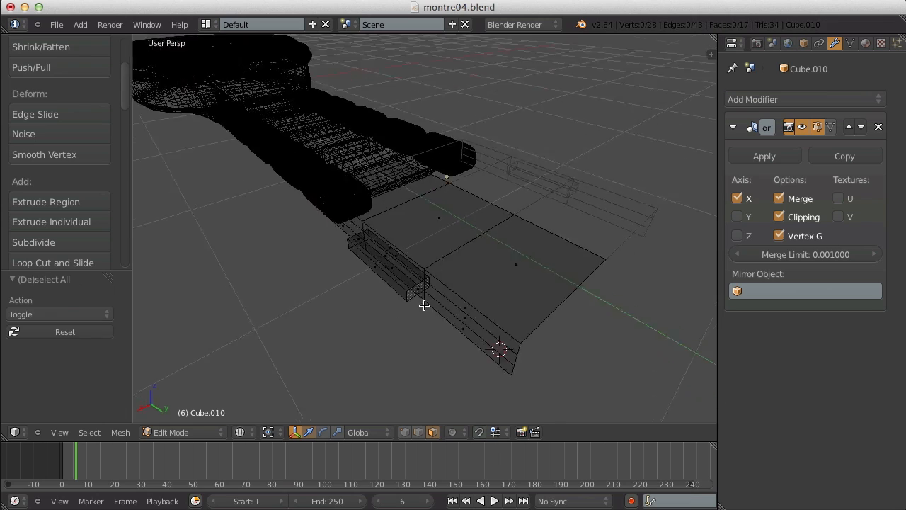
pyautogui.moveTo(423, 305)
pyautogui.mouseDown(button='middle')
pyautogui.moveTo(488, 196)
pyautogui.moveTo(428, 185)
pyautogui.moveTo(420, 230)
pyautogui.moveTo(408, 130)
pyautogui.moveTo(426, 272)
pyautogui.moveTo(453, 297)
pyautogui.mouseUp(button='middle')
pyautogui.press('z')
pyautogui.scroll(5, 472, 245)
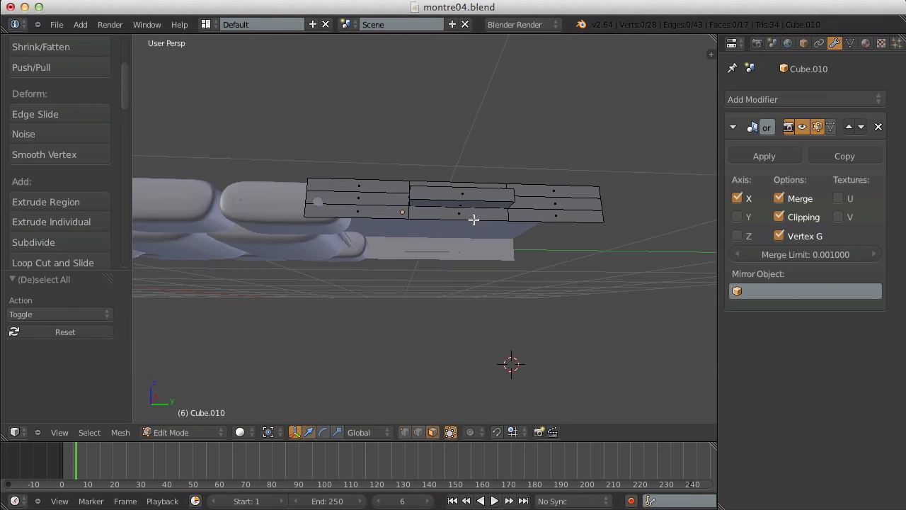
pyautogui.moveTo(473, 219); pyautogui.dragTo(434, 283, button='middle')
pyautogui.scroll(3, 490, 269)
pyautogui.moveTo(489, 269); pyautogui.dragTo(637, 249, button='middle')
pyautogui.press('Tab')
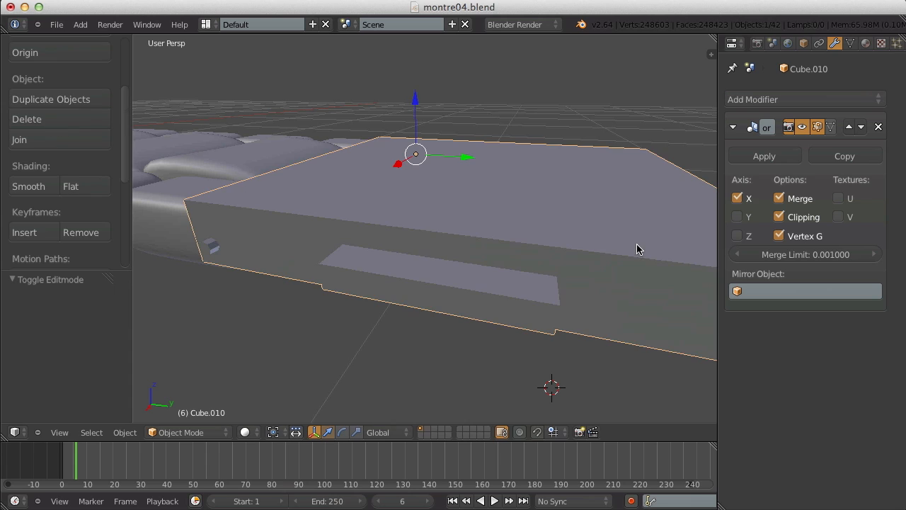
# Add a Subdivision Surface modifier to the joined clasp part, with smooth shading and 2 view subdivisions.
pyautogui.click(814, 102)
pyautogui.click(572, 381)
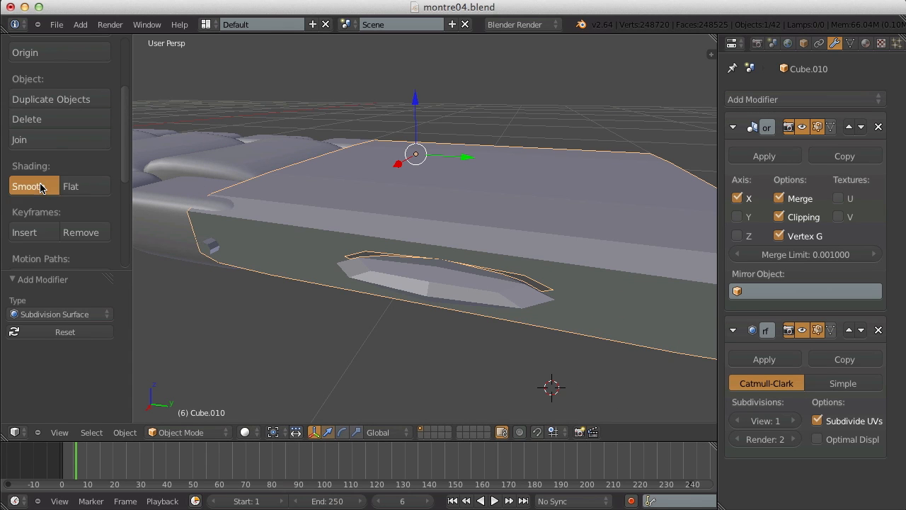
pyautogui.click(41, 186)
pyautogui.click(793, 421)
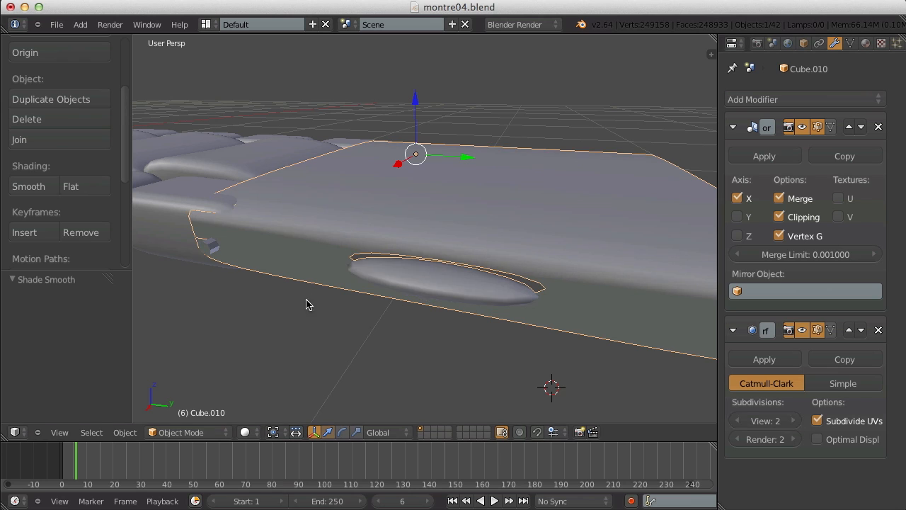
# Select the three top faces of the clasp part and raise them slightly along Z.
pyautogui.press('Tab')
pyautogui.click(304, 202)
pyautogui.keyDown('shift'); pyautogui.click(491, 201); pyautogui.keyUp('shift')
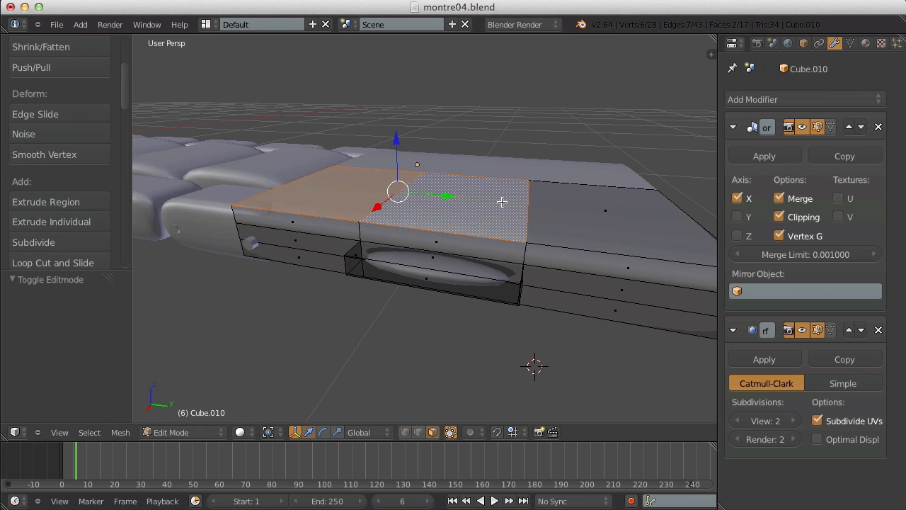
pyautogui.keyDown('shift'); pyautogui.click(565, 213); pyautogui.keyUp('shift')
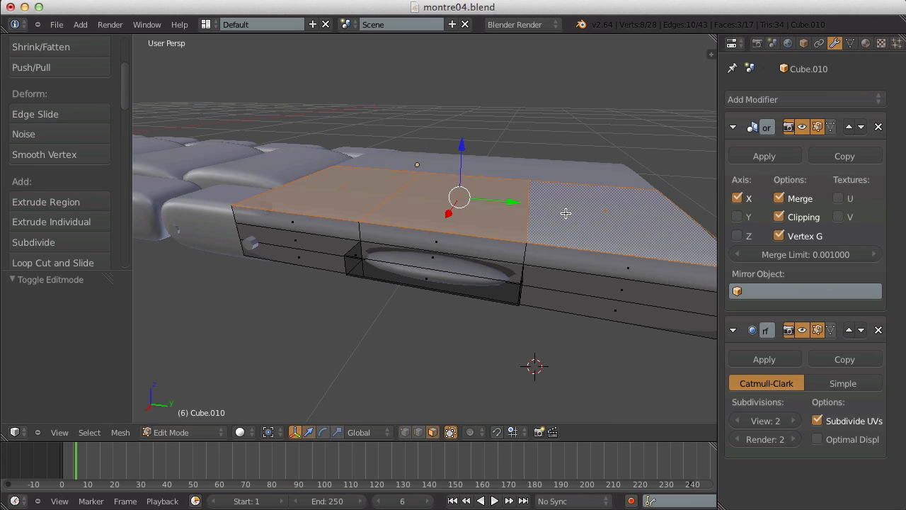
pyautogui.moveTo(463, 147); pyautogui.dragTo(464, 140)
pyautogui.click(465, 140)
pyautogui.press('Tab')
pyautogui.scroll(-3, 465, 149)
pyautogui.moveTo(465, 156); pyautogui.dragTo(491, 245, button='middle')
pyautogui.press('Tab')
pyautogui.press('Tab')
pyautogui.moveTo(451, 292); pyautogui.dragTo(469, 201, button='middle')
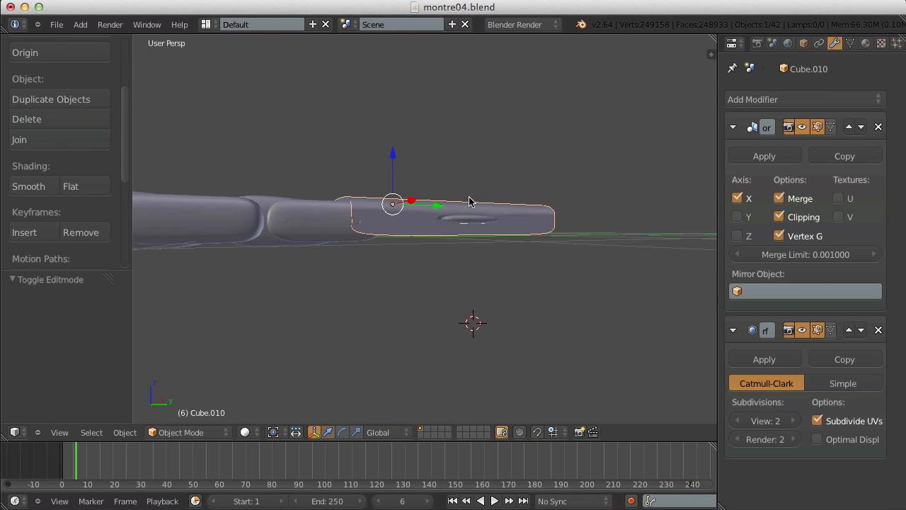
# Add a loop cut across the clasp part near its strap-side end and clear the selection.
pyautogui.press('Tab')
pyautogui.scroll(3, 438, 213)
pyautogui.scroll(-2, 368, 216)
pyautogui.press('a')
pyautogui.moveTo(339, 214); pyautogui.dragTo(317, 247, button='middle')
pyautogui.scroll(3, 317, 245)
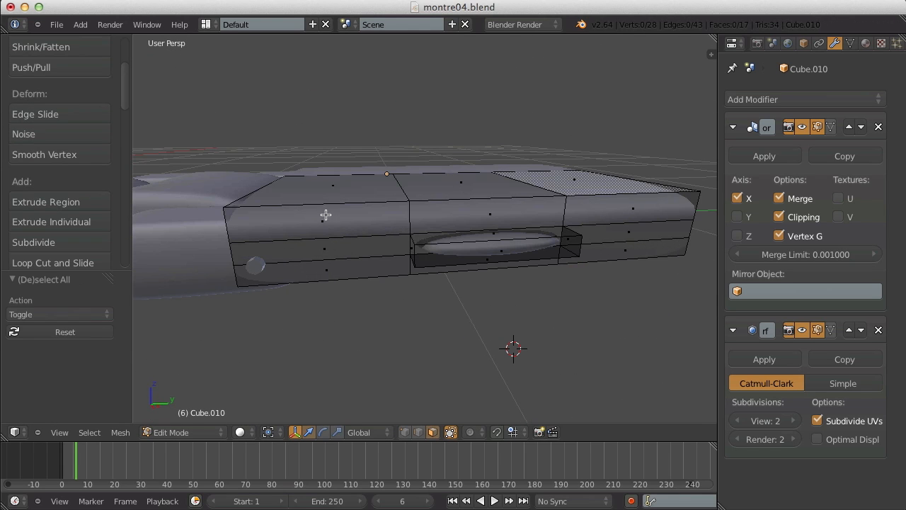
pyautogui.hotkey('ctrl', 'r')
pyautogui.click(318, 203)
pyautogui.click(278, 210)
pyautogui.press('Tab')
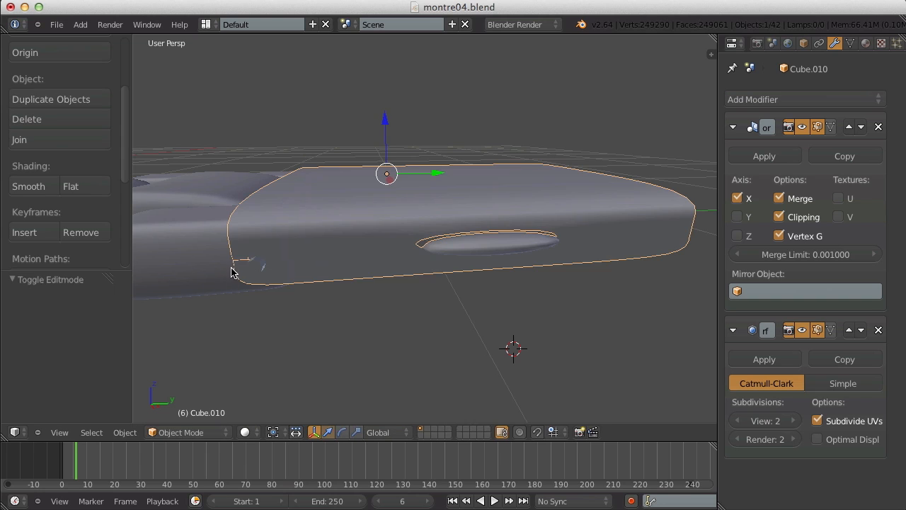
pyautogui.moveTo(240, 292); pyautogui.dragTo(340, 283, button='middle')
pyautogui.press('Tab')
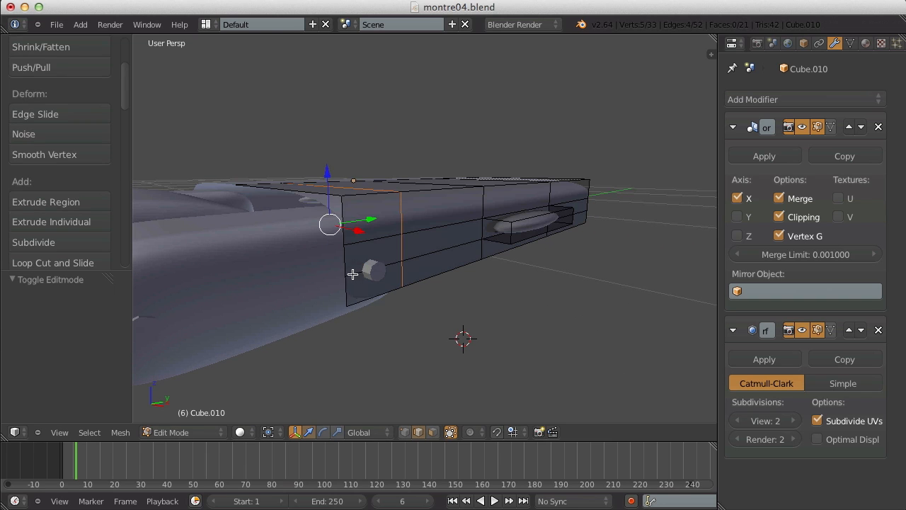
pyautogui.press('a')
# Add a loop cut across the clasp part close to its free end.
pyautogui.press('Tab')
pyautogui.scroll(-1, 504, 277)
pyautogui.moveTo(503, 277); pyautogui.dragTo(427, 286, button='middle')
pyautogui.press('Tab')
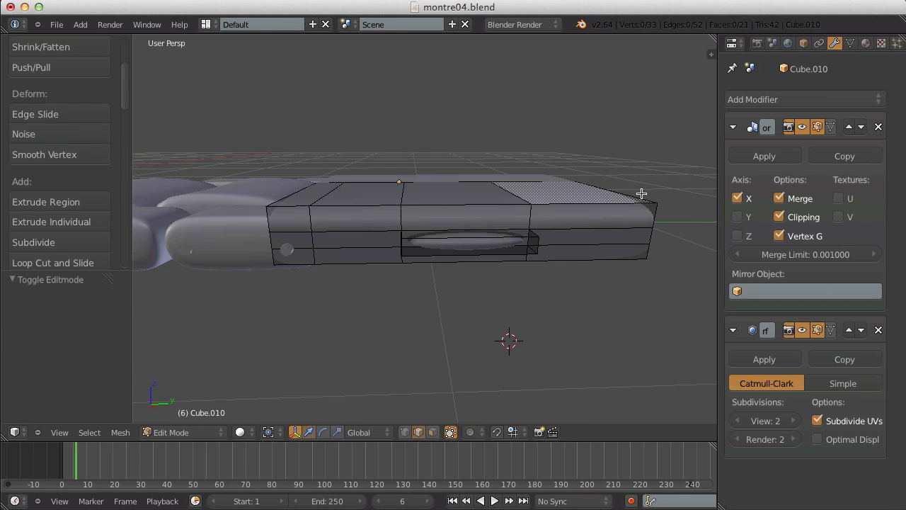
pyautogui.hotkey('ctrl', 'r')
pyautogui.click(633, 204)
pyautogui.click(658, 199)
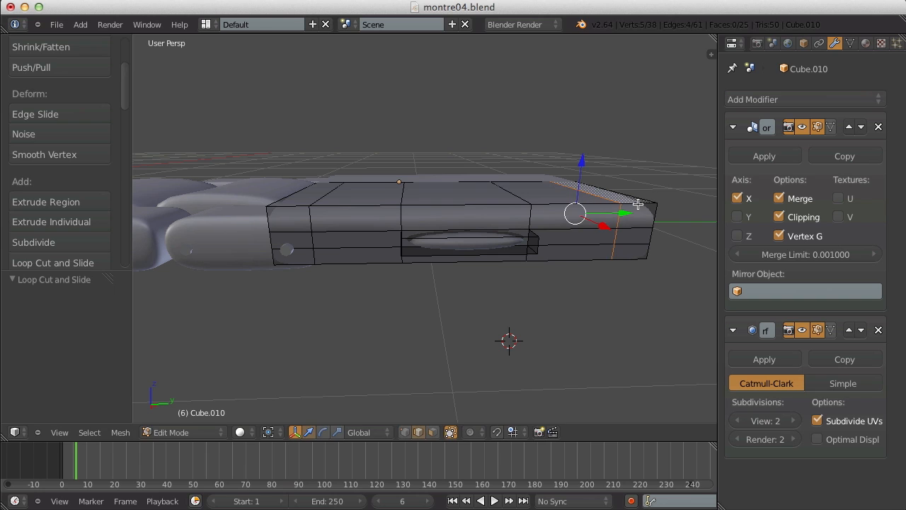
pyautogui.press('Tab')
pyautogui.scroll(-4, 602, 232)
pyautogui.moveTo(559, 245); pyautogui.dragTo(409, 231, button='middle')
# Box-select the side wall and bar in top view and shift them slightly outward along X.
pyautogui.press('Tab')
pyautogui.press('KP_7')
pyautogui.press('z')
pyautogui.press('a')
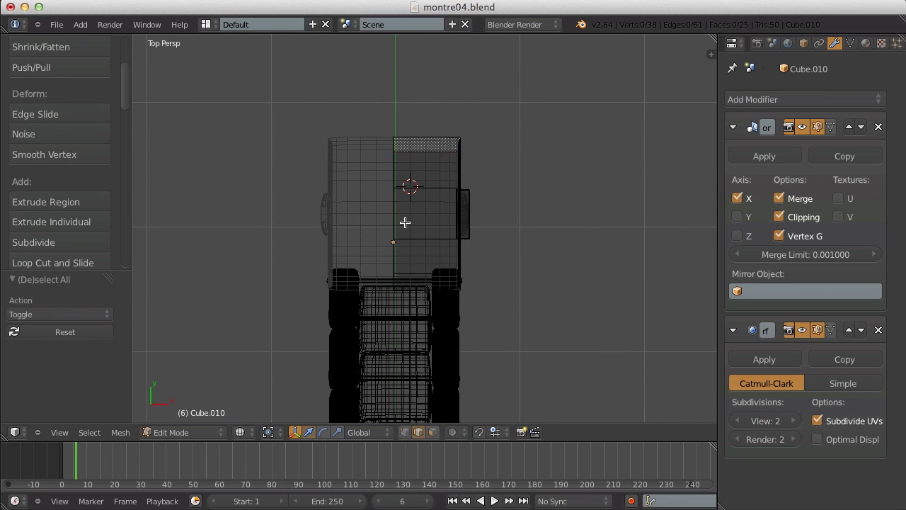
pyautogui.press('b')
pyautogui.moveTo(439, 136); pyautogui.dragTo(507, 337)
pyautogui.scroll(4, 510, 318)
pyautogui.keyDown('shift'); pyautogui.moveTo(528, 280); pyautogui.dragTo(502, 279, button='middle'); pyautogui.keyUp('shift')
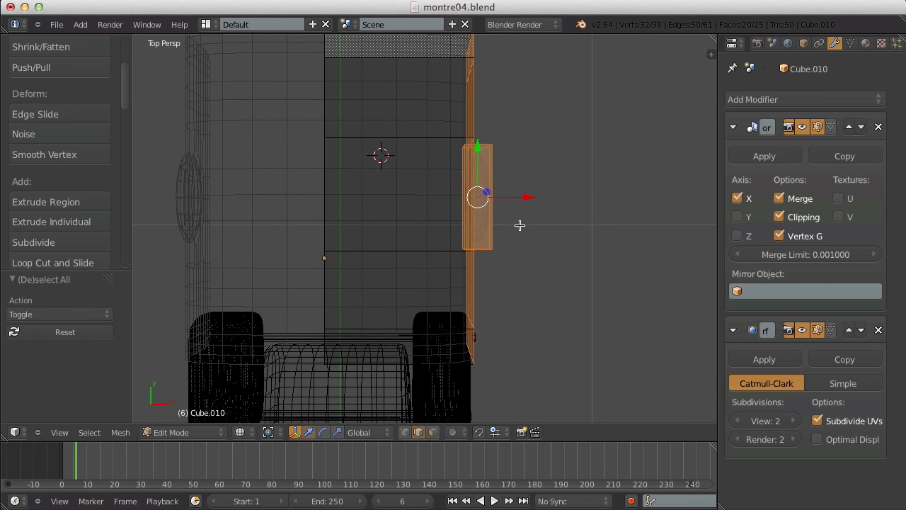
pyautogui.moveTo(529, 193); pyautogui.dragTo(531, 195)
pyautogui.press('Tab')
pyautogui.press('z')
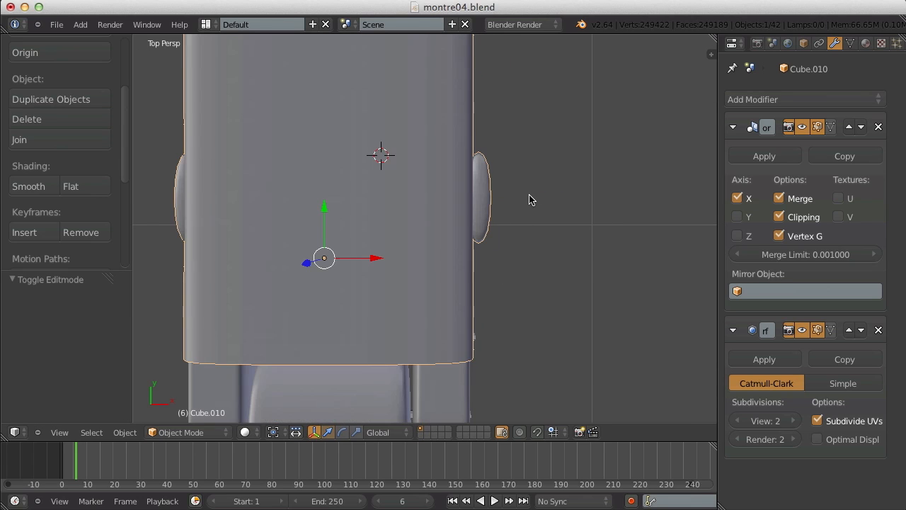
# Fine-tune the selected side wall and bar with another small outward move along X.
pyautogui.moveTo(524, 286)
pyautogui.mouseDown(button='middle')
pyautogui.moveTo(518, 304)
pyautogui.moveTo(445, 212)
pyautogui.moveTo(519, 167)
pyautogui.mouseUp(button='middle')
pyautogui.press('Tab')
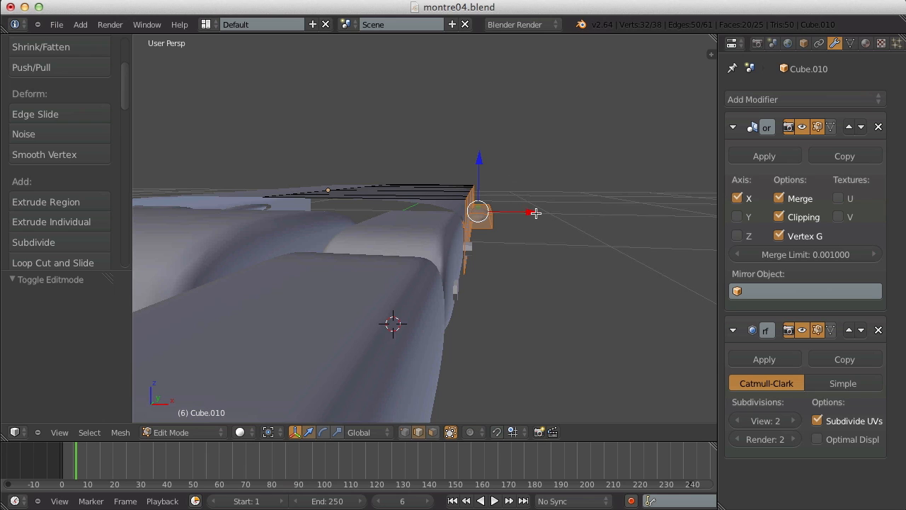
pyautogui.moveTo(536, 213); pyautogui.dragTo(538, 212)
pyautogui.press('Tab')
pyautogui.scroll(-3, 540, 219)
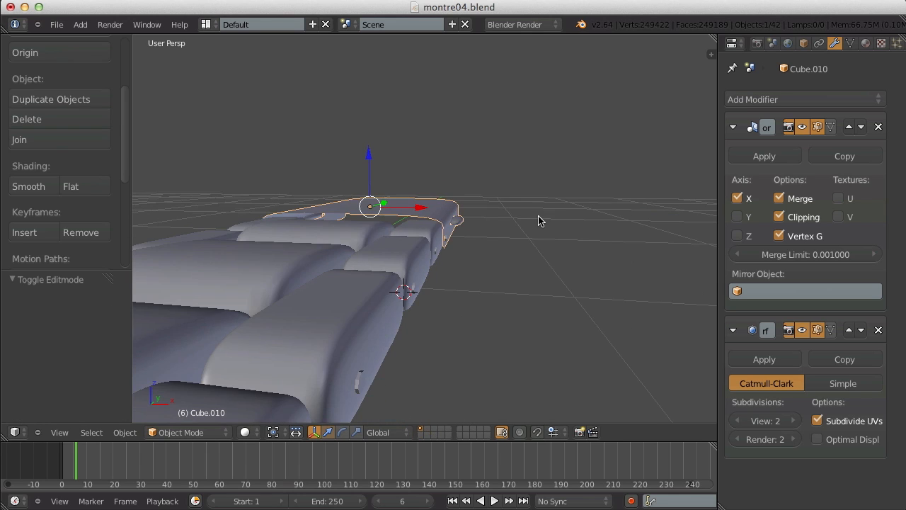
# Add a loop cut around the side bar, slid close to its inner face, and clear the selection.
pyautogui.moveTo(540, 218); pyautogui.dragTo(265, 279, button='middle')
pyautogui.scroll(4, 320, 267)
pyautogui.press('Tab')
pyautogui.press('a')
pyautogui.press('z')
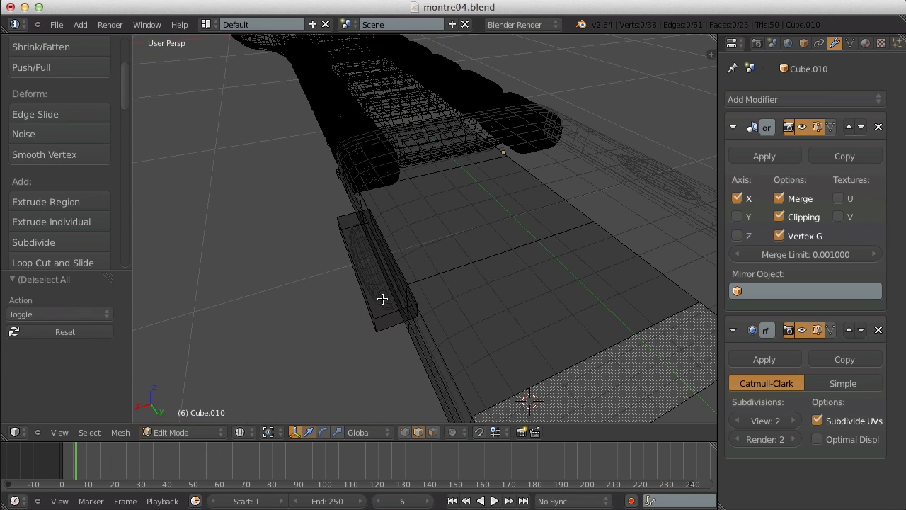
pyautogui.hotkey('ctrl', 'r')
pyautogui.click(384, 312)
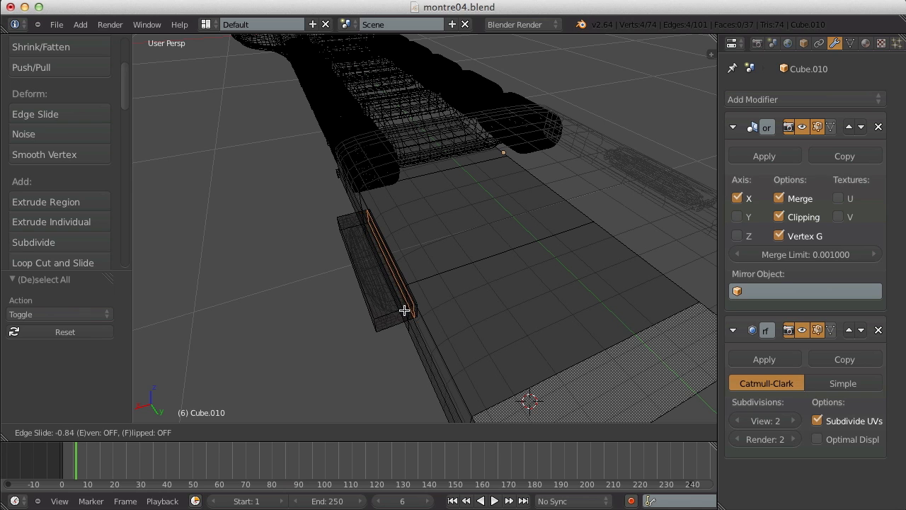
pyautogui.click(405, 310)
pyautogui.press('Tab')
pyautogui.press('z')
pyautogui.scroll(-2, 384, 315)
pyautogui.moveTo(384, 316); pyautogui.dragTo(496, 260, button='middle')
pyautogui.press('Tab')
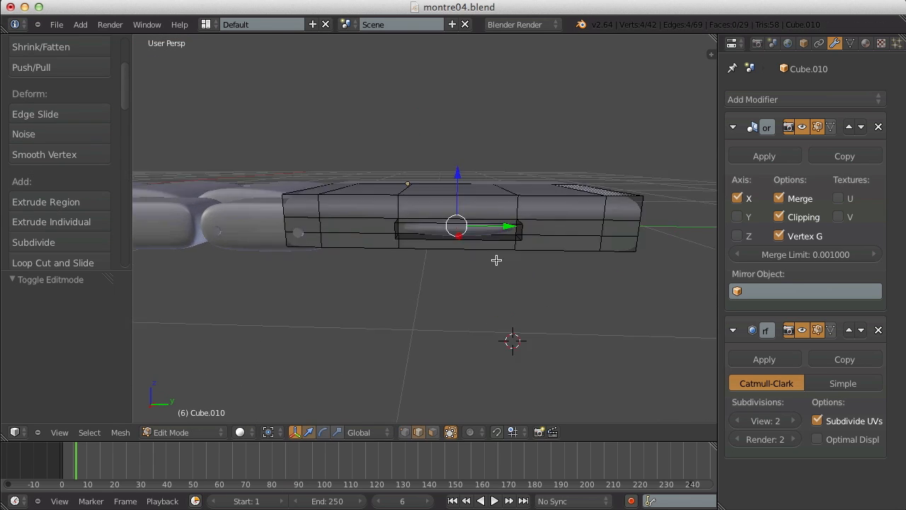
pyautogui.scroll(3, 496, 259)
pyautogui.press('a')
pyautogui.hotkey('ctrl', 'r')
pyautogui.click(432, 215)
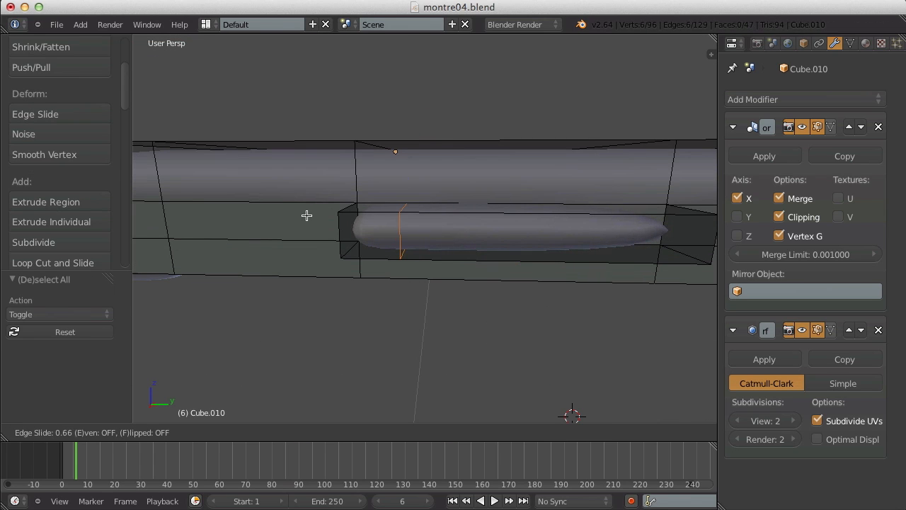
pyautogui.press('Escape')
# Add two evenly spaced loop cuts across the side bar and spread them toward its ends by scaling 2.125 along Y.
pyautogui.hotkey('ctrl', 'r')
pyautogui.click(528, 210)
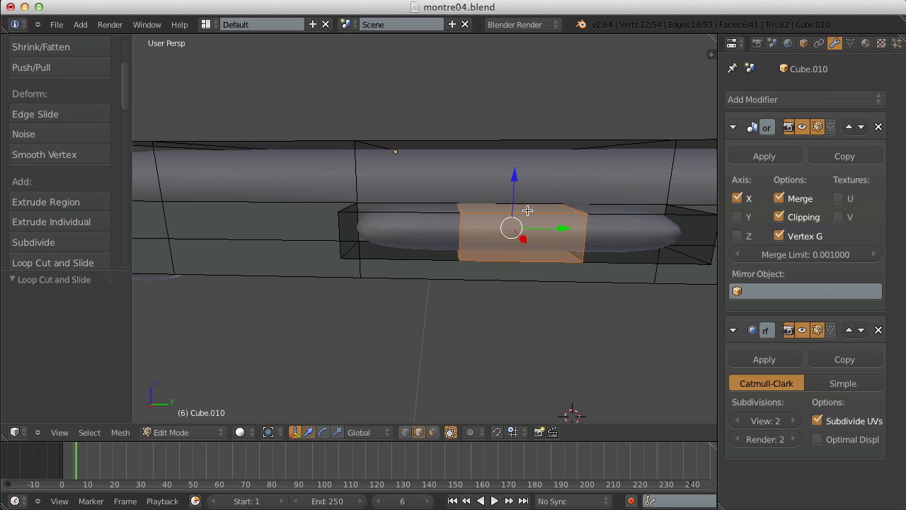
pyautogui.scroll(-1, 528, 211)
pyautogui.press('s')
pyautogui.press('x')
pyautogui.click(573, 220)
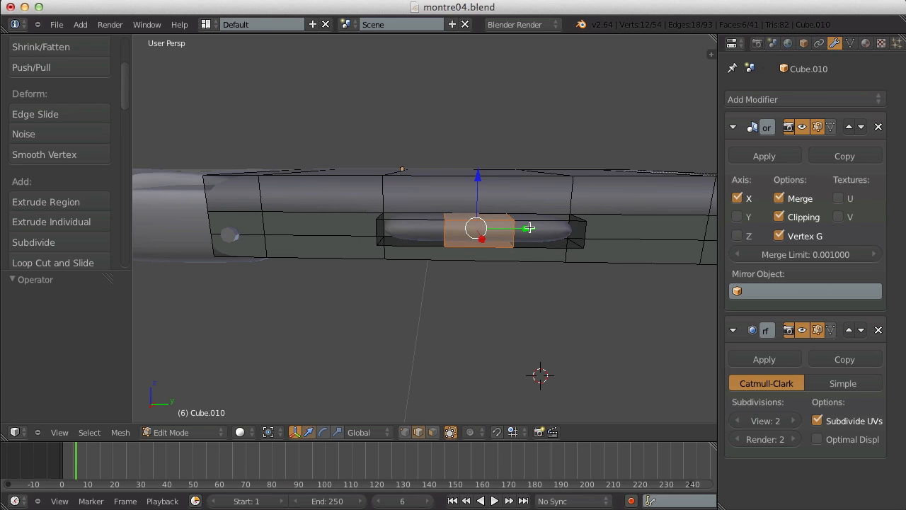
pyautogui.press('s')
pyautogui.press('y')
pyautogui.click(596, 221)
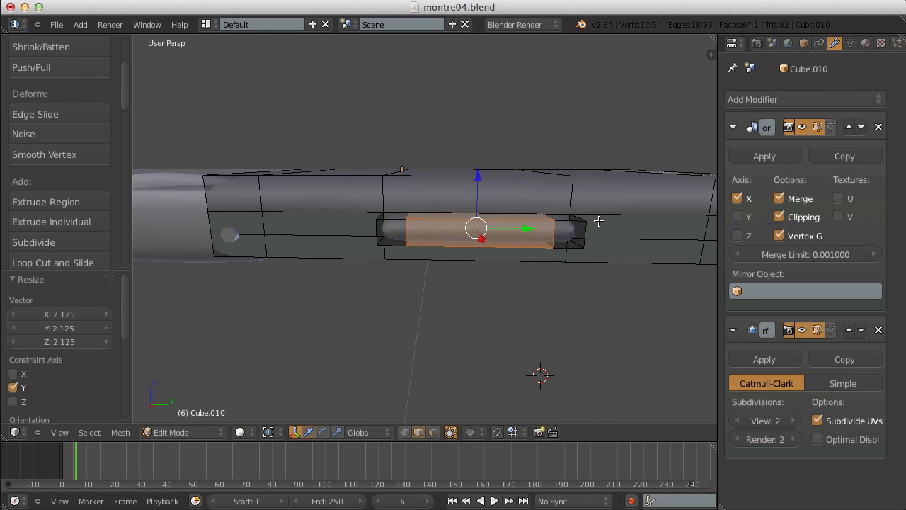
# Try to add a loop cut across the clasp's upper wall near one end of the side bar.
pyautogui.press('Tab')
pyautogui.moveTo(506, 186); pyautogui.dragTo(463, 166, button='middle')
pyautogui.press('Tab')
pyautogui.press('a')
pyautogui.click(462, 166)
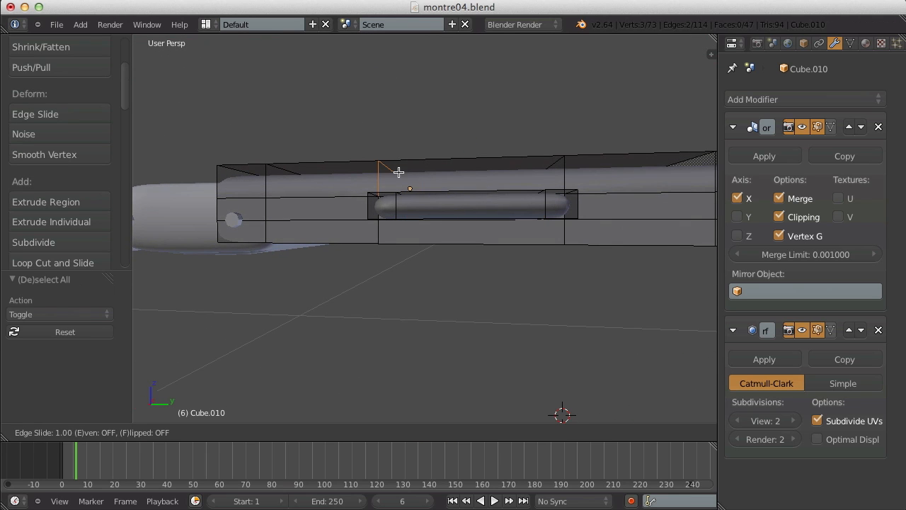
pyautogui.click(416, 168)
pyautogui.press('z')
pyautogui.press('z')
pyautogui.scroll(2, 423, 166)
pyautogui.press('a')
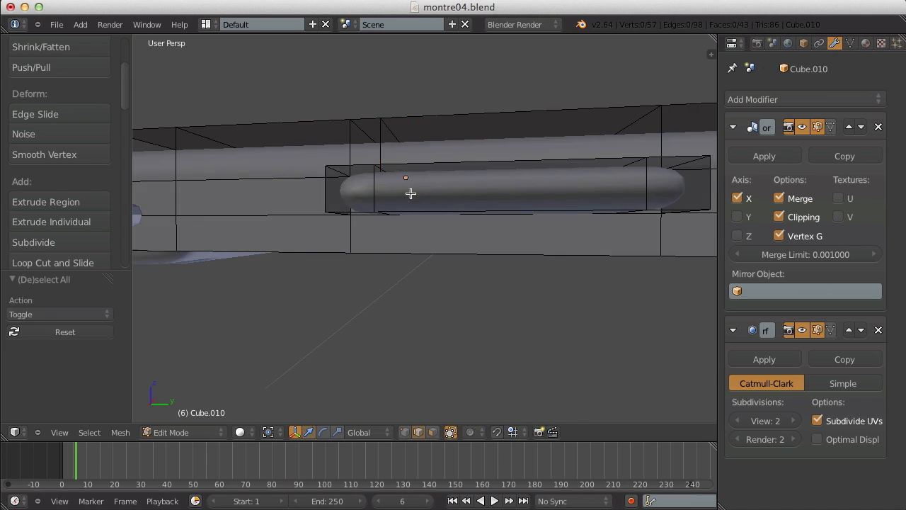
pyautogui.press('Tab')
pyautogui.press('Tab')
pyautogui.press('z')
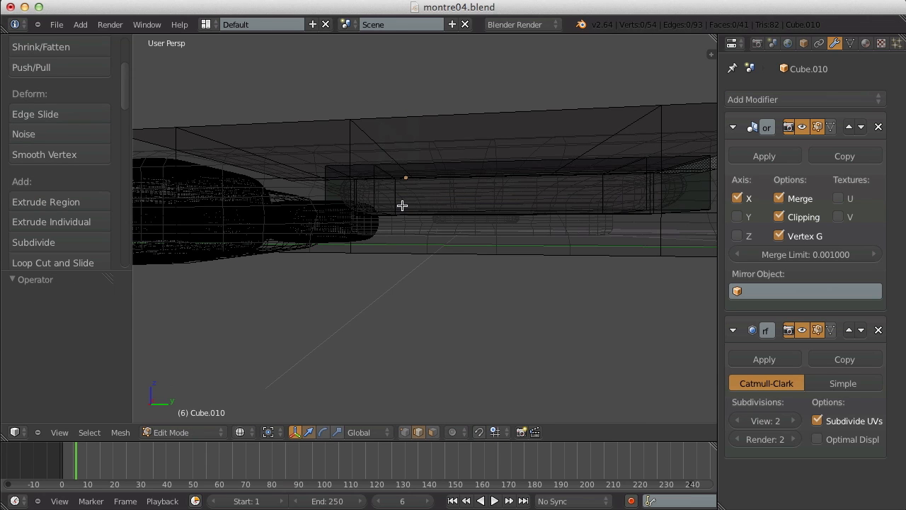
pyautogui.press('z')
# Add two loop cuts in the wall strip below the side bar, slid close to the bar's two ends.
pyautogui.hotkey('ctrl', 'r')
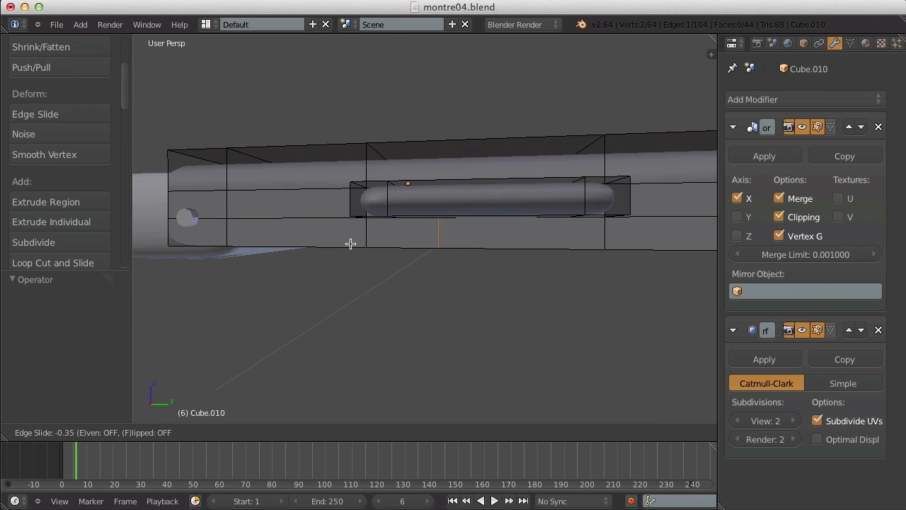
pyautogui.click(295, 252)
pyautogui.press('a')
pyautogui.hotkey('ctrl', 'r')
pyautogui.click(524, 236)
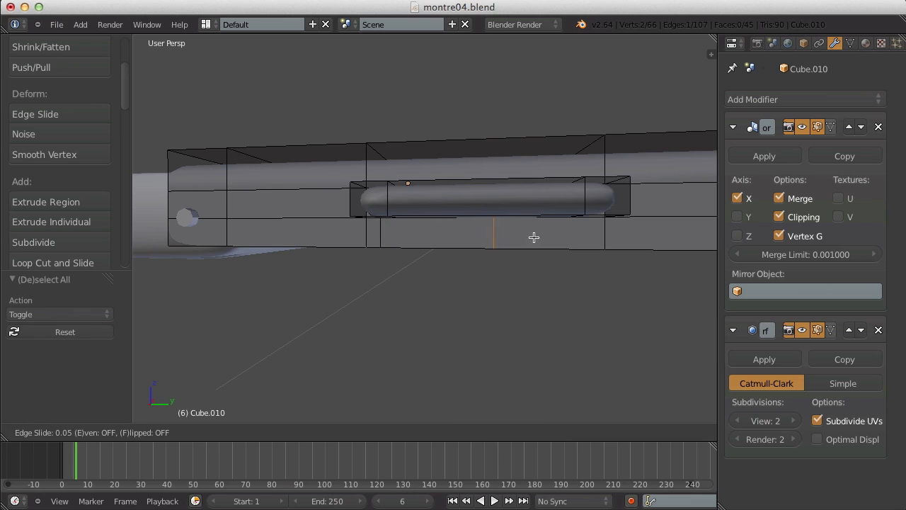
pyautogui.click(599, 237)
pyautogui.press('a')
# Add two loop cuts across the top and upper wall above the side bar, slid toward the bar's two ends.
pyautogui.hotkey('ctrl', 'r')
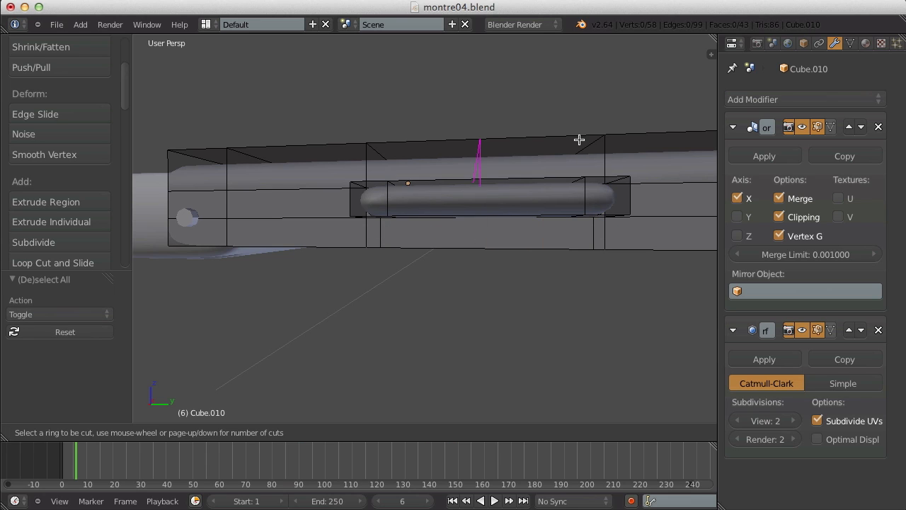
pyautogui.click(579, 140)
pyautogui.rightClick(683, 132)
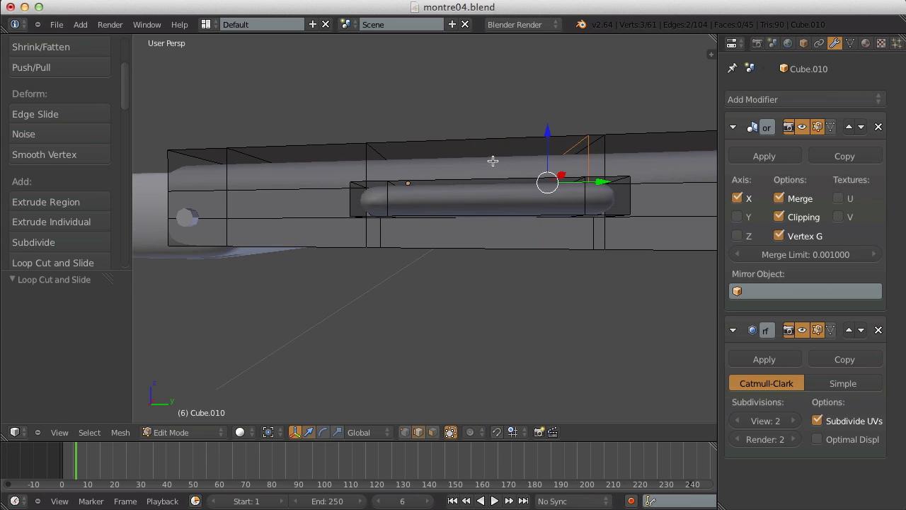
pyautogui.hotkey('ctrl', 'r')
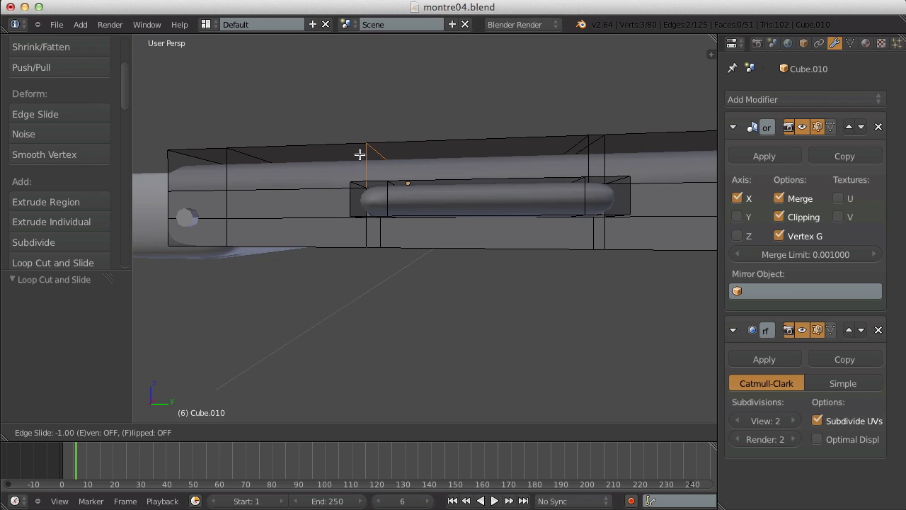
pyautogui.click(367, 162)
pyautogui.press('Tab')
pyautogui.scroll(-5, 368, 166)
pyautogui.moveTo(400, 186); pyautogui.dragTo(436, 210, button='middle')
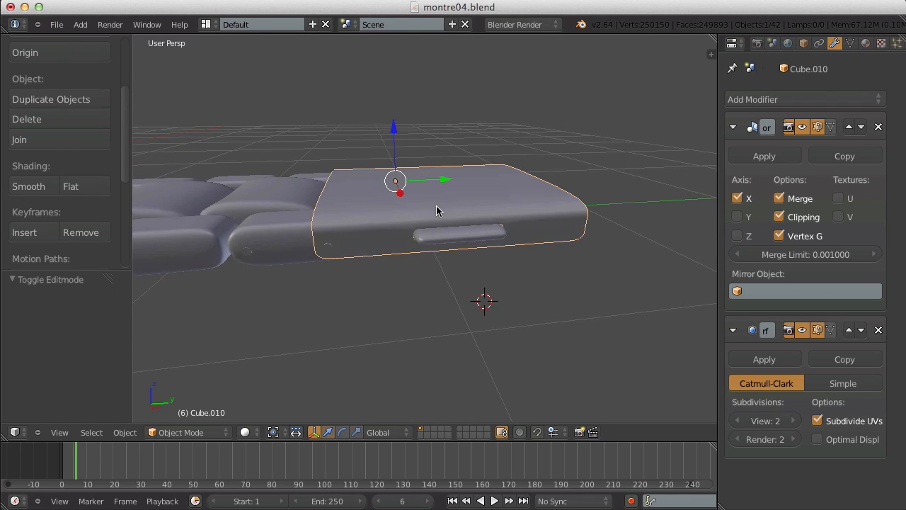
# Examine the smoothed clasp part and the edge loop on its side bar from several angles, including the underside.
pyautogui.scroll(6, 443, 221)
pyautogui.press('Tab')
pyautogui.press('a')
pyautogui.keyDown('alt'); pyautogui.rightClick(438, 223); pyautogui.keyUp('alt')
pyautogui.press('z')
pyautogui.keyDown('alt'); pyautogui.scroll(-1, 496, 230); pyautogui.keyUp('alt')
pyautogui.moveTo(495, 230)
pyautogui.mouseDown(button='middle')
pyautogui.moveTo(407, 248)
pyautogui.moveTo(404, 183)
pyautogui.moveTo(424, 53)
pyautogui.moveTo(418, 163)
pyautogui.moveTo(505, 315)
pyautogui.moveTo(415, 65)
pyautogui.moveTo(437, 146)
pyautogui.moveTo(485, 132)
pyautogui.mouseUp(button='middle')
pyautogui.press('z')
pyautogui.press('Tab')
pyautogui.scroll(-2, 408, 247)
pyautogui.press('a')
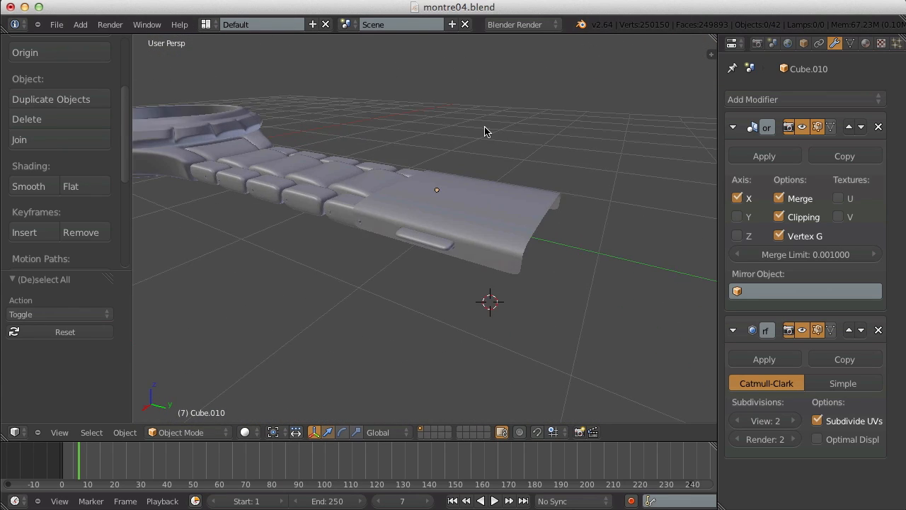
pyautogui.scroll(3, 485, 132)
pyautogui.moveTo(466, 223); pyautogui.dragTo(332, 166, button='middle')
# Select the linked clasp shell without the side bar and turn off the subdivision preview in edit mode.
pyautogui.press('Tab')
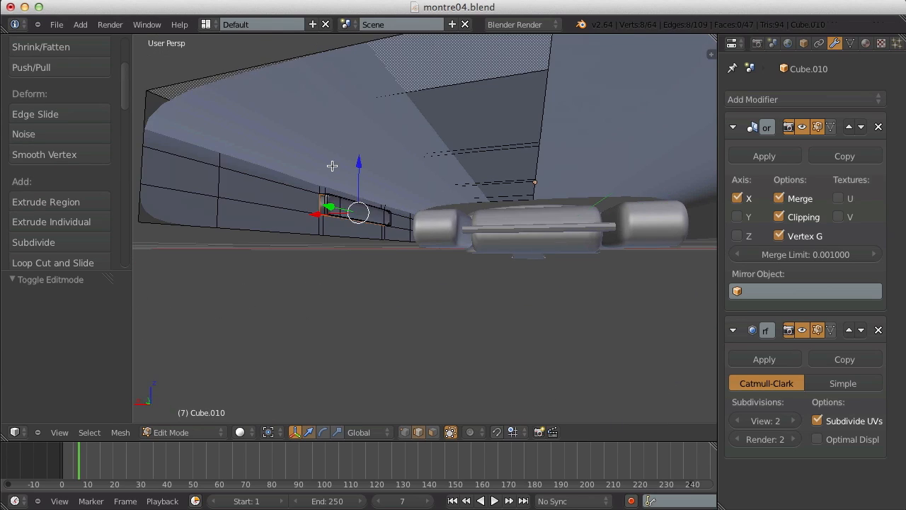
pyautogui.press('a')
pyautogui.scroll(-2, 415, 129)
pyautogui.press('a')
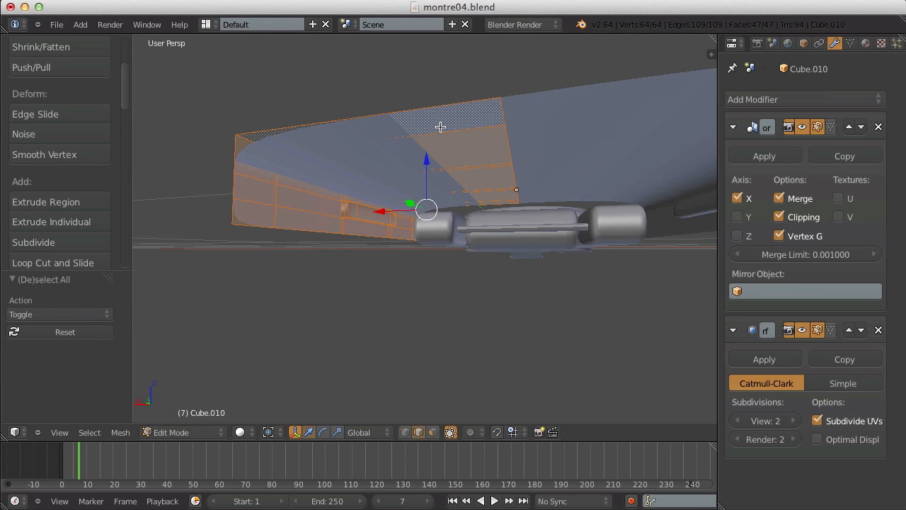
pyautogui.press('a')
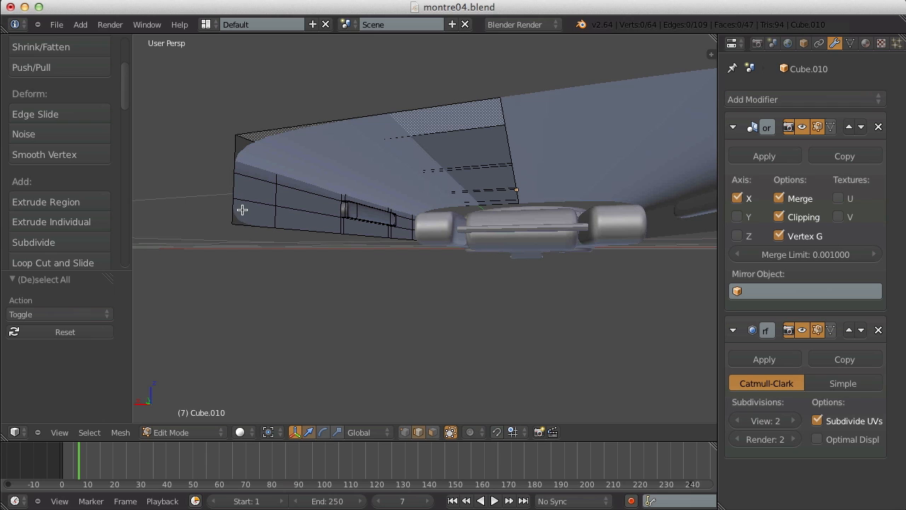
pyautogui.press('l')
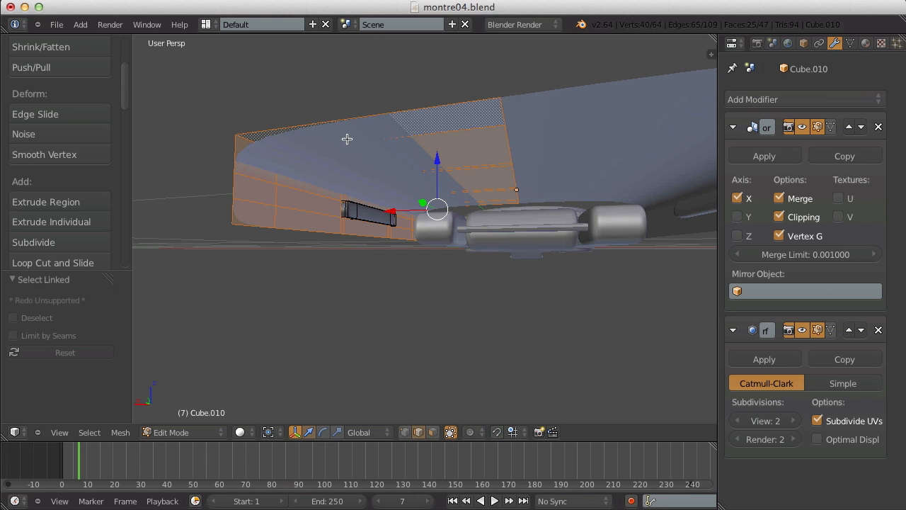
pyautogui.click(823, 330)
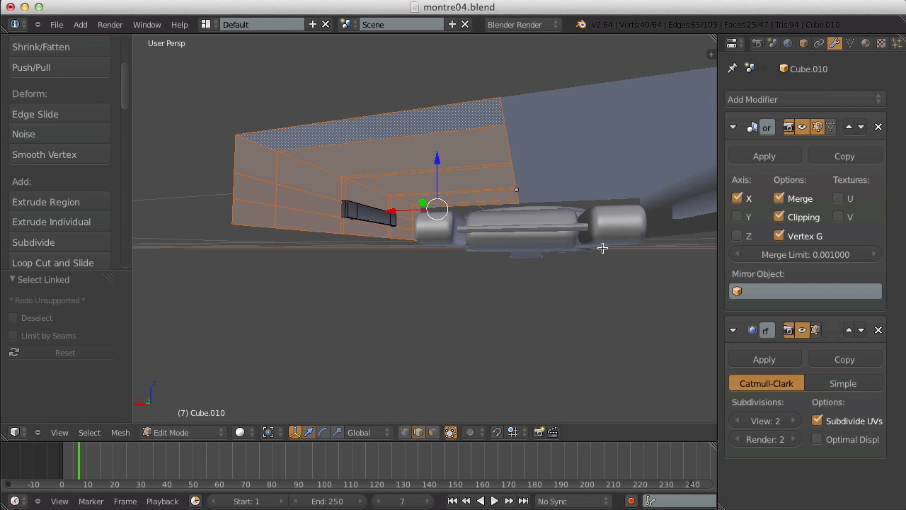
# Extrude the selected clasp shell inward by about 0.016 to give it thickness.
pyautogui.moveTo(601, 247); pyautogui.dragTo(399, 158, button='middle')
pyautogui.press('e')
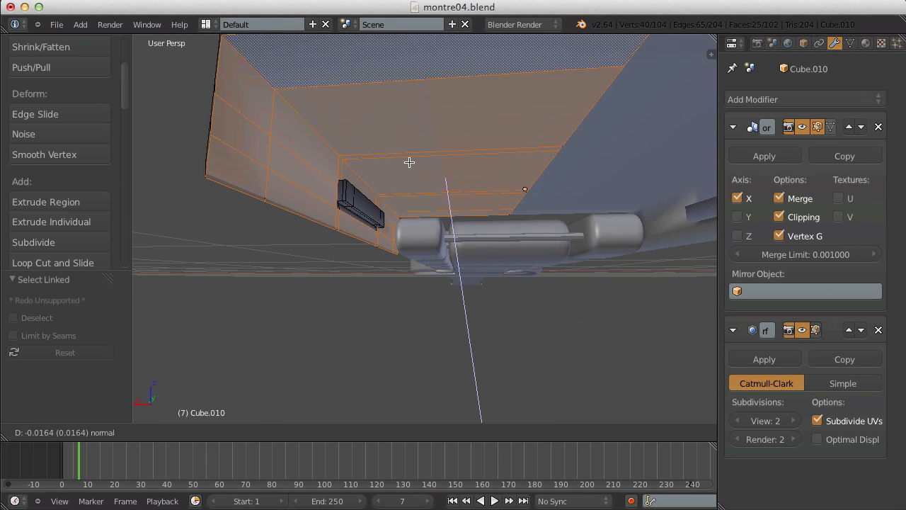
pyautogui.click(410, 163)
# In back orthographic view, move the extruded inner shell inward about -0.026 along X and -0.007 along Z.
pyautogui.scroll(-3, 409, 162)
pyautogui.press('z')
pyautogui.press('KP_1')
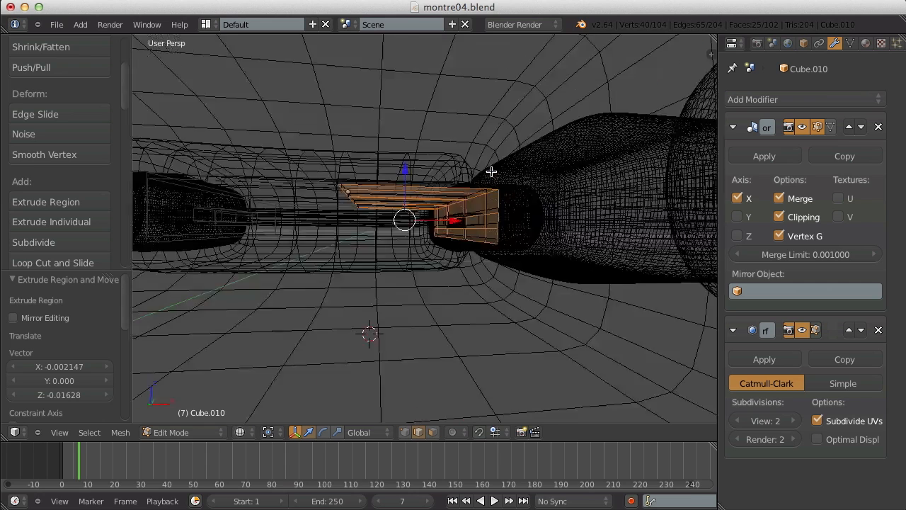
pyautogui.press('KP_5')
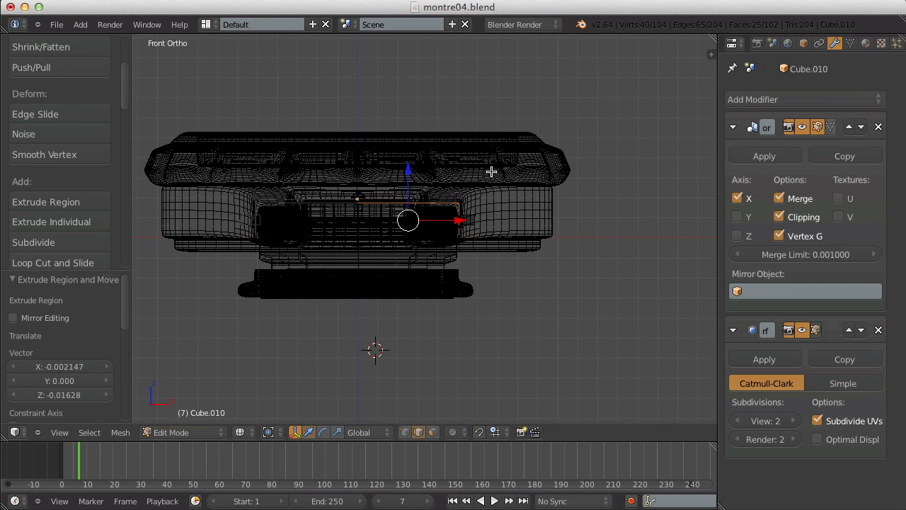
pyautogui.press('ctrl+KP_1')
pyautogui.press('z')
pyautogui.scroll(7, 489, 174)
pyautogui.scroll(3, 212, 169)
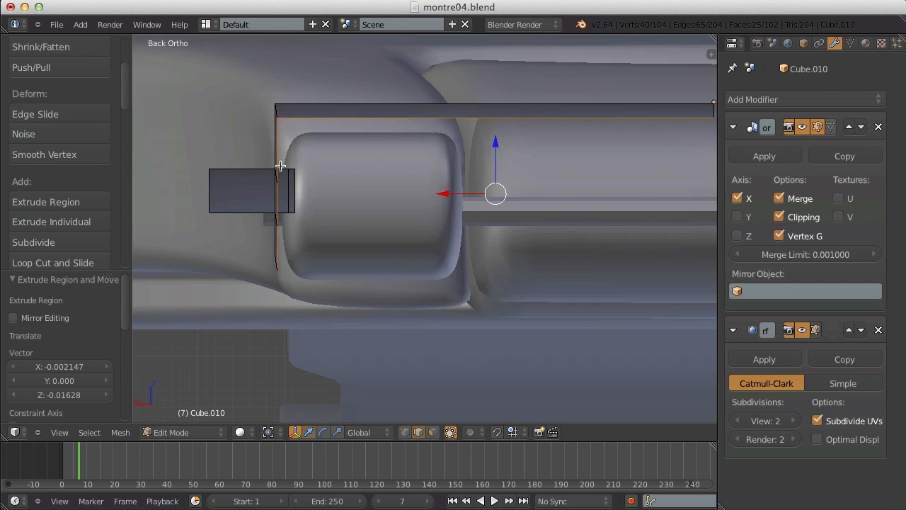
pyautogui.scroll(-3, 280, 166)
pyautogui.press('g')
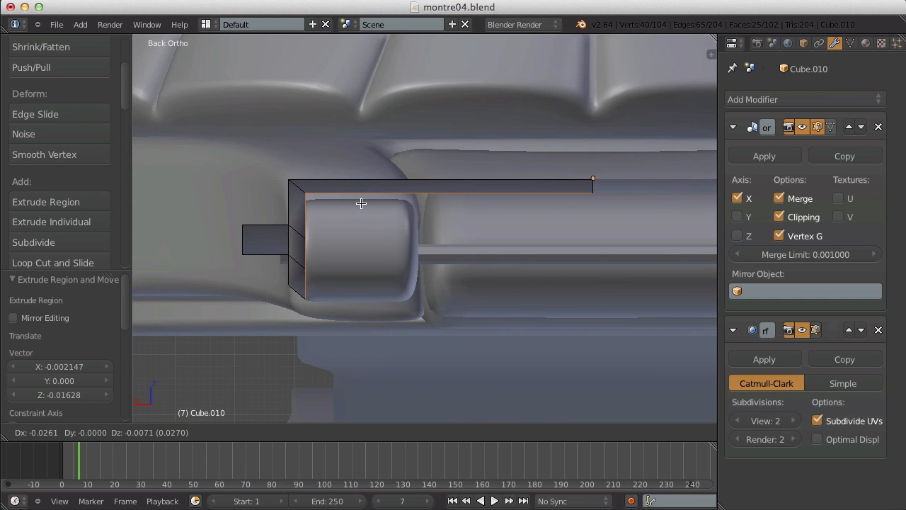
pyautogui.click(361, 203)
# Scale the inner shell by 0.865 along Z and raise it about 0.014 along Z.
pyautogui.press('z')
pyautogui.press('s')
pyautogui.press('z')
pyautogui.click(451, 151)
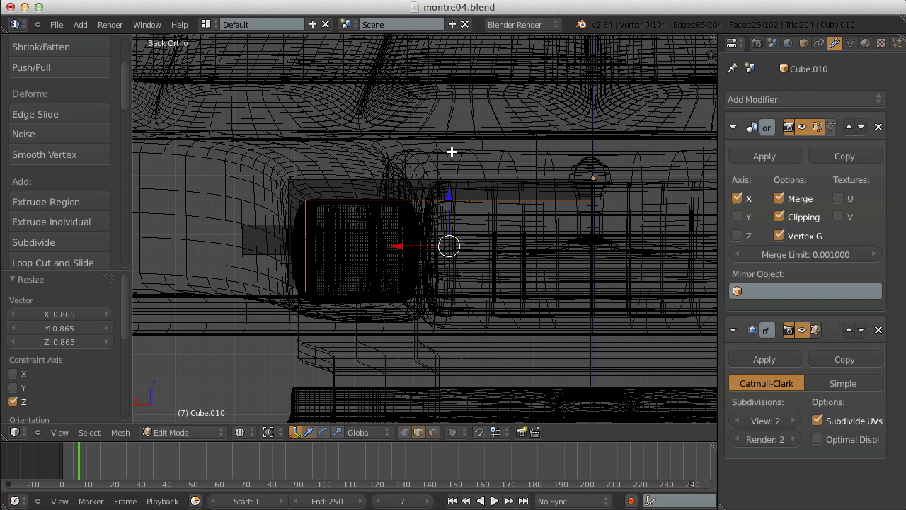
pyautogui.press('g')
pyautogui.click(453, 140)
# Nudge the inner shell about 0.0036 along X and -0.0012 along Z, and enlarge it slightly to even the wall thickness.
pyautogui.press('z')
pyautogui.press('g')
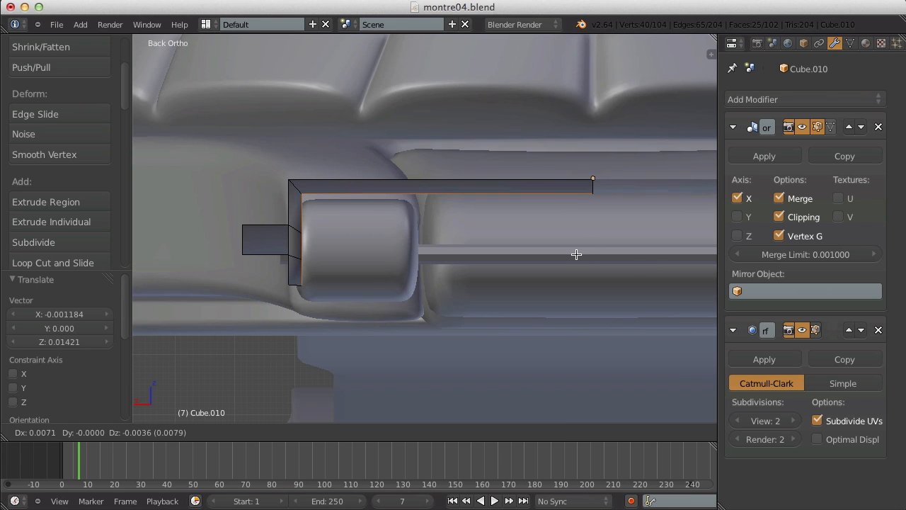
pyautogui.click(580, 253)
pyautogui.press('s')
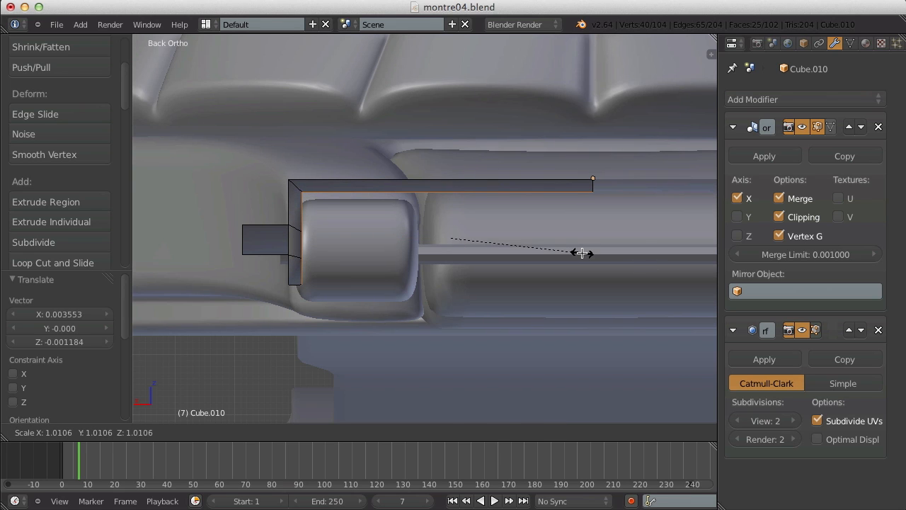
pyautogui.click(583, 253)
pyautogui.press('g')
pyautogui.click(582, 253)
pyautogui.press('Tab')
pyautogui.press('Tab')
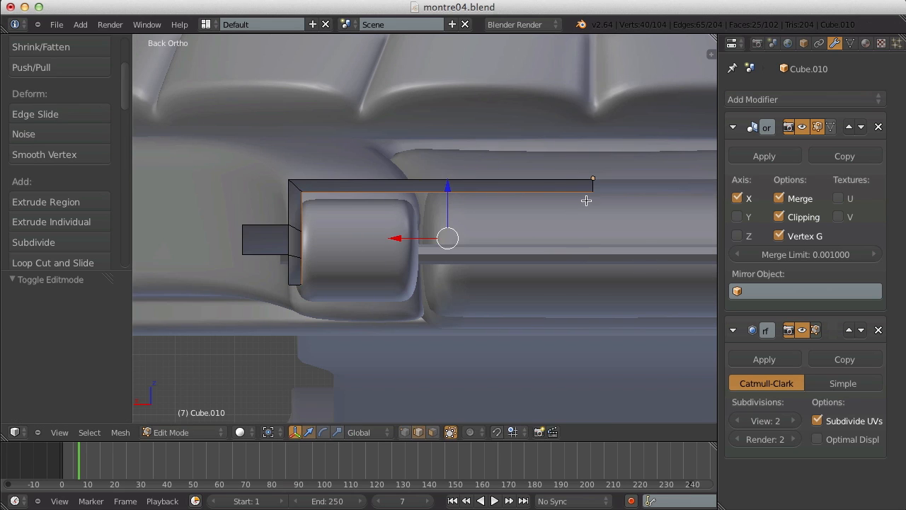
pyautogui.press('z')
pyautogui.press('a')
pyautogui.press('z')
pyautogui.press('Tab')
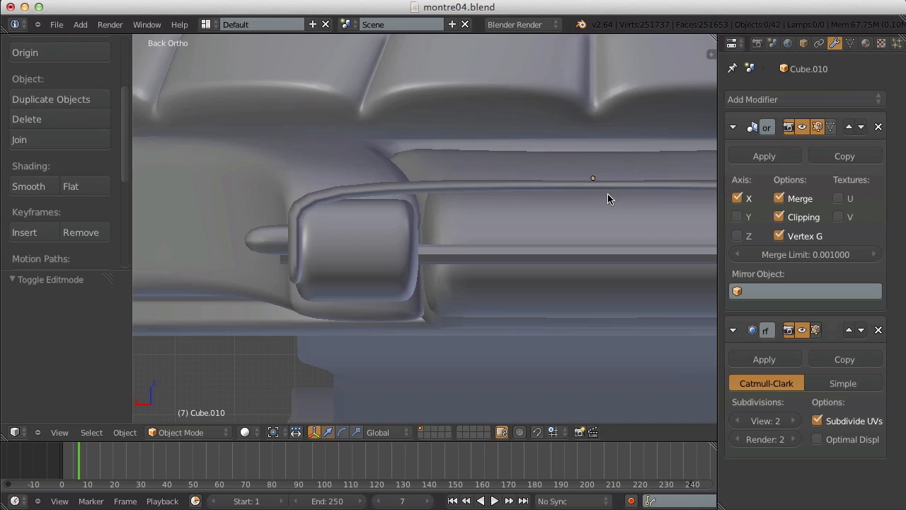
# Select the strip of seven thickness faces along the mirror plane in face select mode and delete those faces.
pyautogui.moveTo(607, 198); pyautogui.dragTo(576, 222, button='middle')
pyautogui.press('Tab')
pyautogui.press('z')
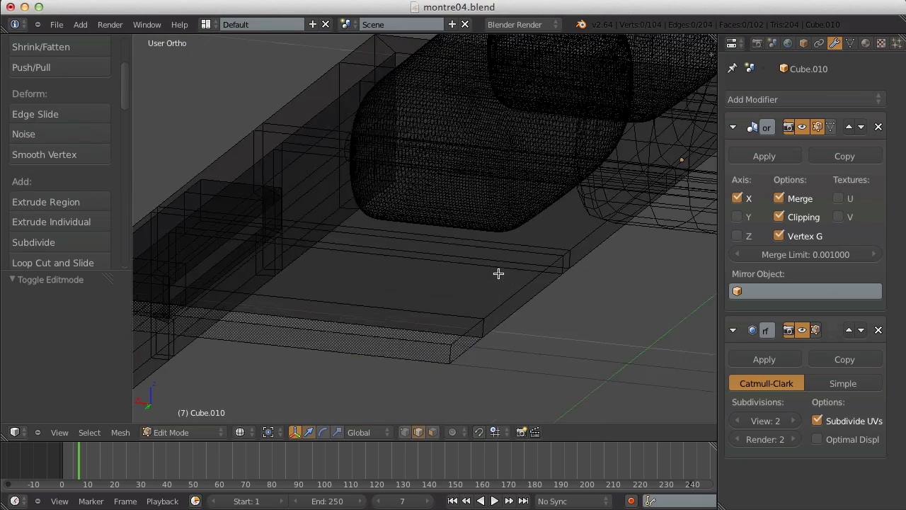
pyautogui.moveTo(498, 271); pyautogui.dragTo(596, 310, button='middle')
pyautogui.hotkey('ctrl', 'Tab')
pyautogui.click(439, 280)
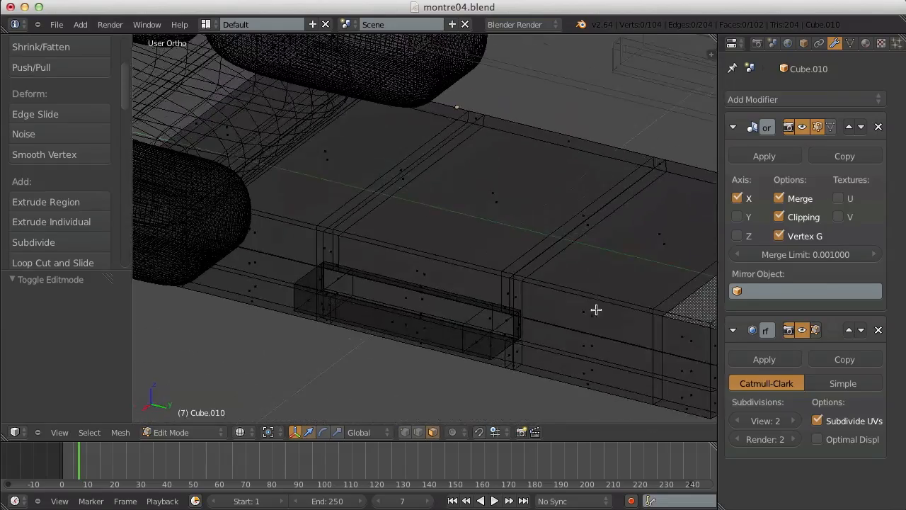
pyautogui.moveTo(497, 192); pyautogui.dragTo(460, 177, button='middle')
pyautogui.rightClick(394, 145)
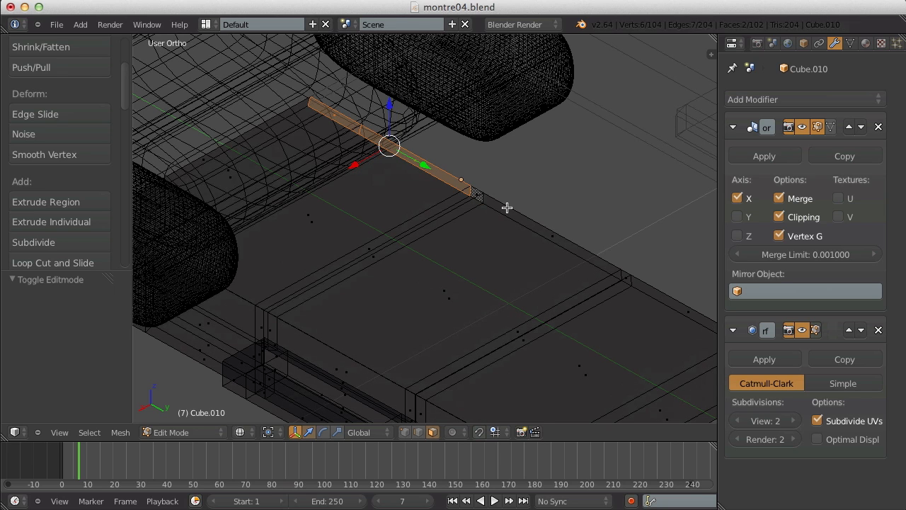
pyautogui.keyDown('shift'); pyautogui.rightClick(533, 225); pyautogui.keyUp('shift')
pyautogui.moveTo(562, 241); pyautogui.dragTo(514, 240, button='middle')
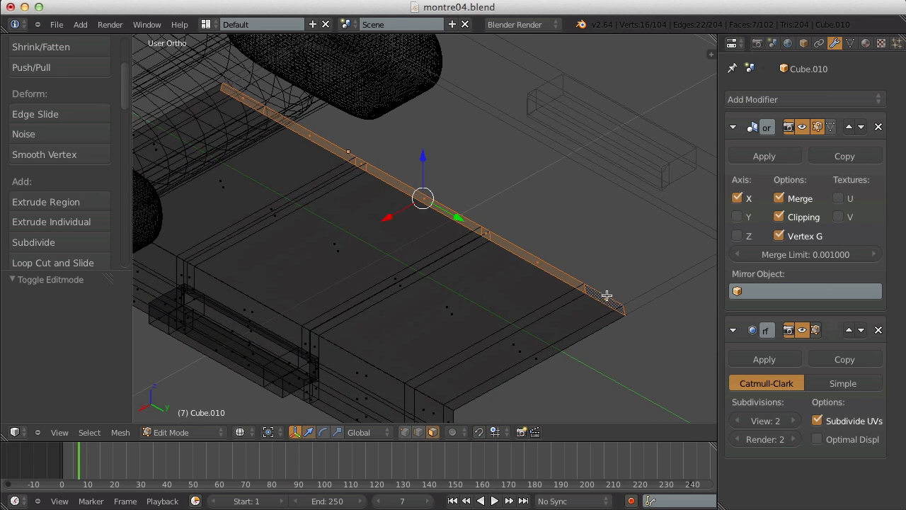
pyautogui.press('x')
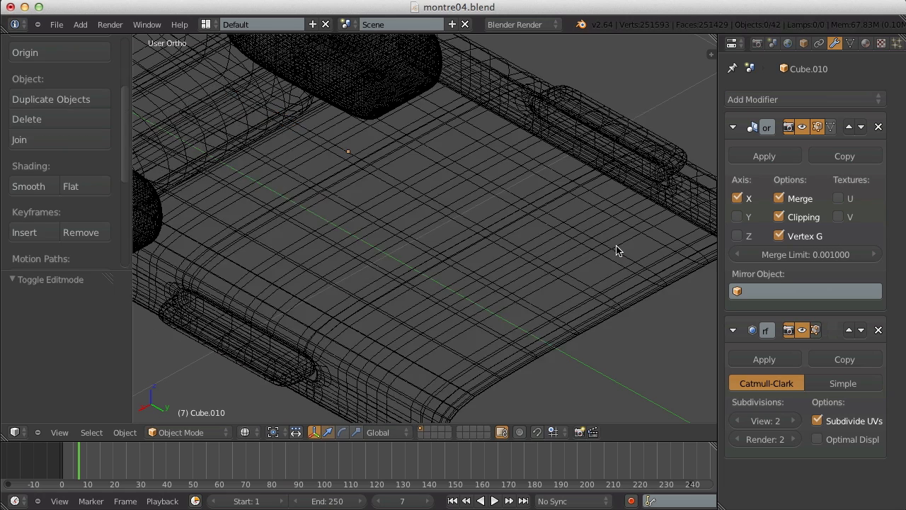
pyautogui.press('z')
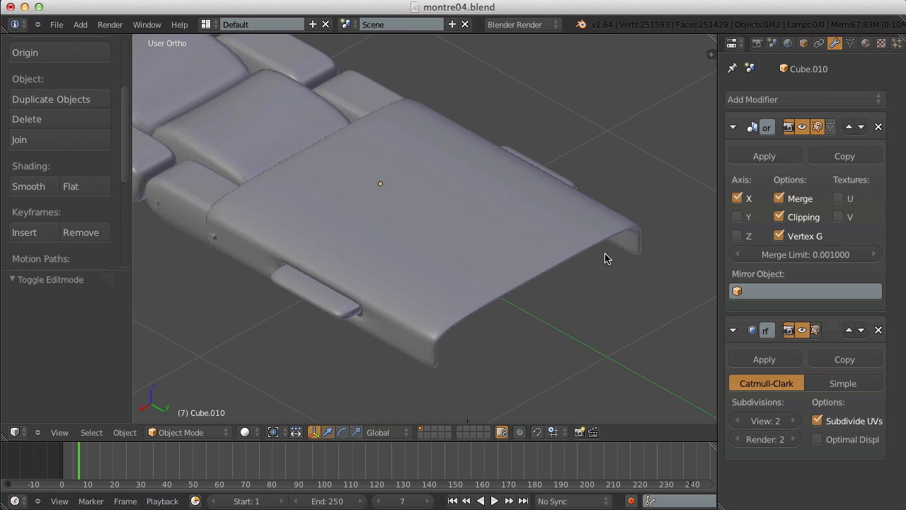
# Add a loop cut around the rim through the clasp shell's thickness and clear the selection.
pyautogui.moveTo(606, 255)
pyautogui.mouseDown(button='middle')
pyautogui.moveTo(526, 245)
pyautogui.moveTo(514, 211)
pyautogui.mouseUp(button='middle')
pyautogui.scroll(2, 511, 206)
pyautogui.press('Tab')
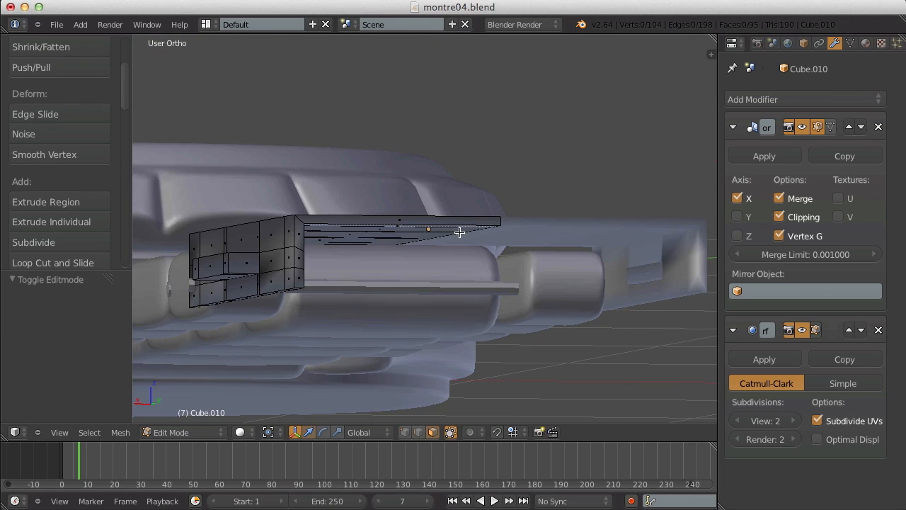
pyautogui.moveTo(460, 233); pyautogui.dragTo(494, 175, button='middle')
pyautogui.hotkey('ctrl', 'r')
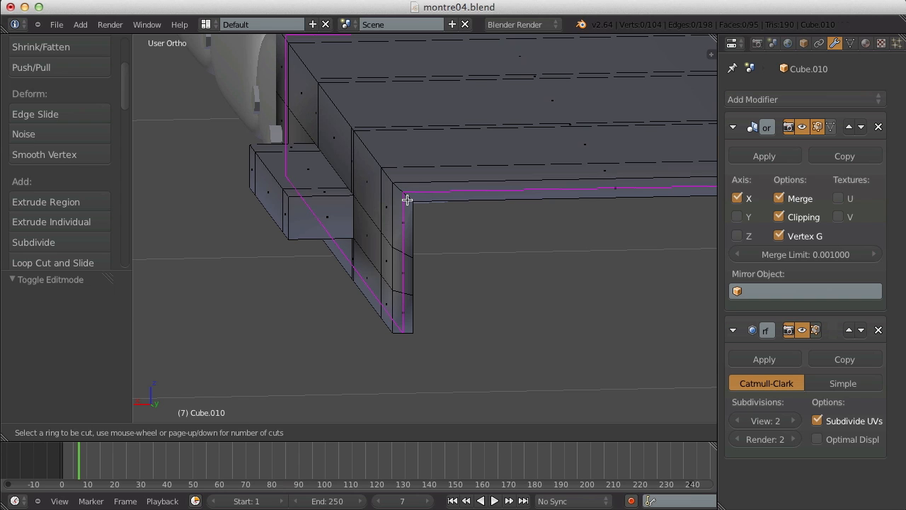
pyautogui.click(407, 200)
pyautogui.click(407, 197)
pyautogui.press('Tab')
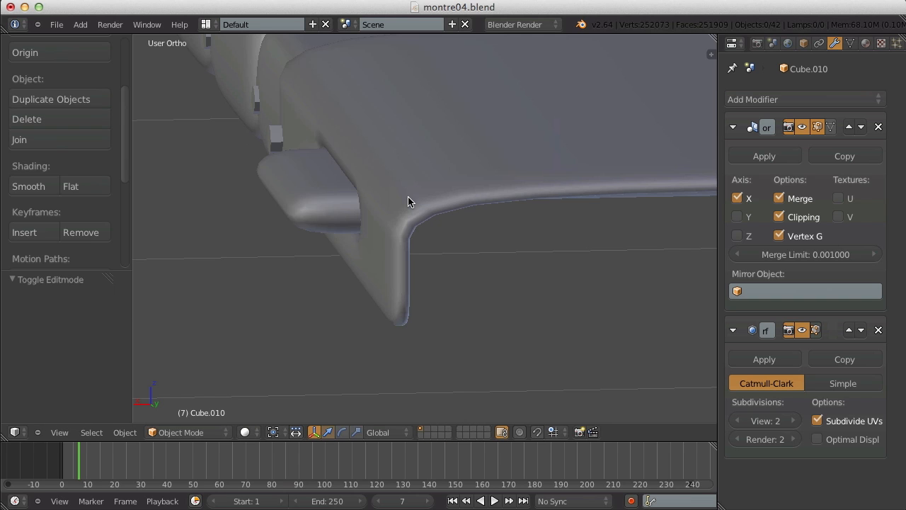
pyautogui.scroll(-8, 414, 210)
pyautogui.moveTo(416, 229); pyautogui.dragTo(522, 211, button='middle')
pyautogui.press('Tab')
pyautogui.scroll(6, 521, 211)
pyautogui.press('a')
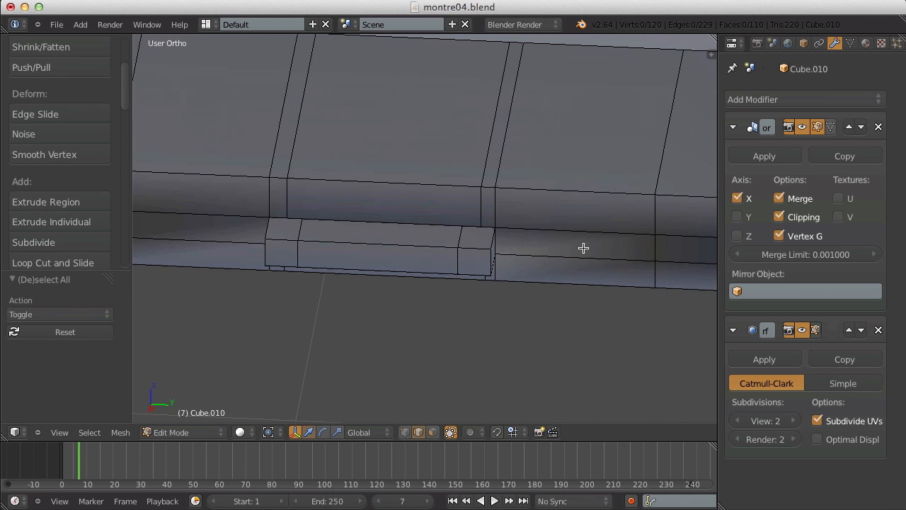
# Add a supporting loop cut around the clasp shell close to its free-end edge.
pyautogui.moveTo(582, 247); pyautogui.dragTo(486, 252, button='middle')
pyautogui.hotkey('ctrl', 'r')
pyautogui.click(509, 300)
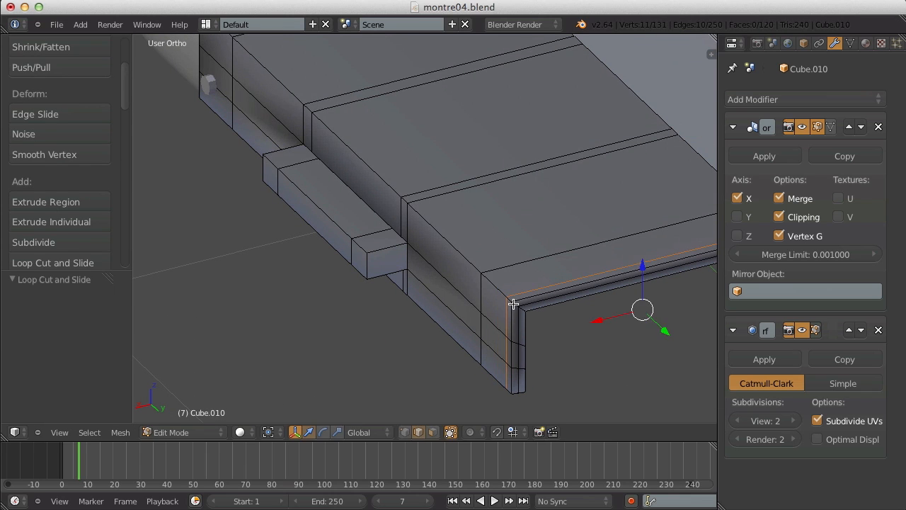
pyautogui.press('Tab')
pyautogui.scroll(-3, 512, 307)
pyautogui.moveTo(410, 295); pyautogui.dragTo(370, 210, button='middle')
# Add a supporting loop cut around the clasp shell close to its opposite end edge and clear the selection.
pyautogui.press('Tab')
pyautogui.press('a')
pyautogui.hotkey('ctrl', 'r')
pyautogui.click(188, 196)
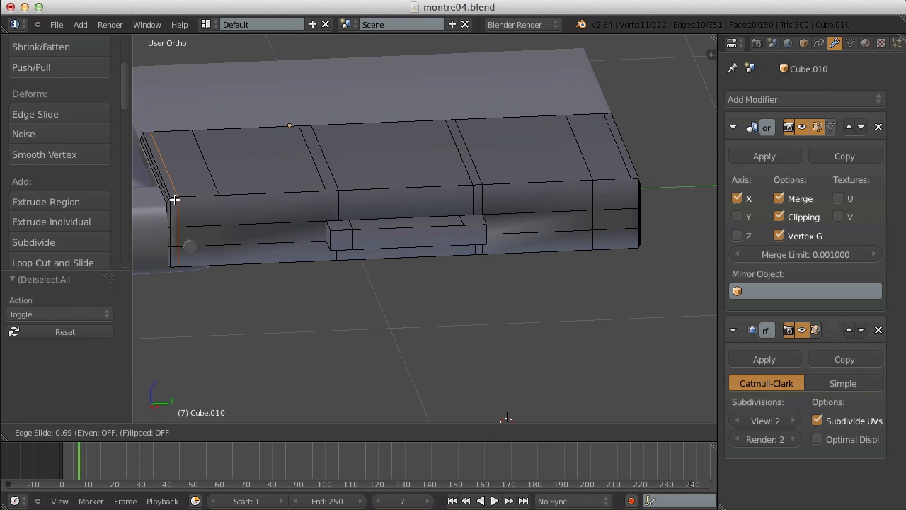
pyautogui.click(175, 200)
pyautogui.press('Tab')
pyautogui.scroll(-5, 347, 190)
pyautogui.press('Tab')
pyautogui.press('a')
# Select the shell's edges along the mirror plane in the right wireframe view and raise them slightly along Z.
pyautogui.scroll(3, 354, 181)
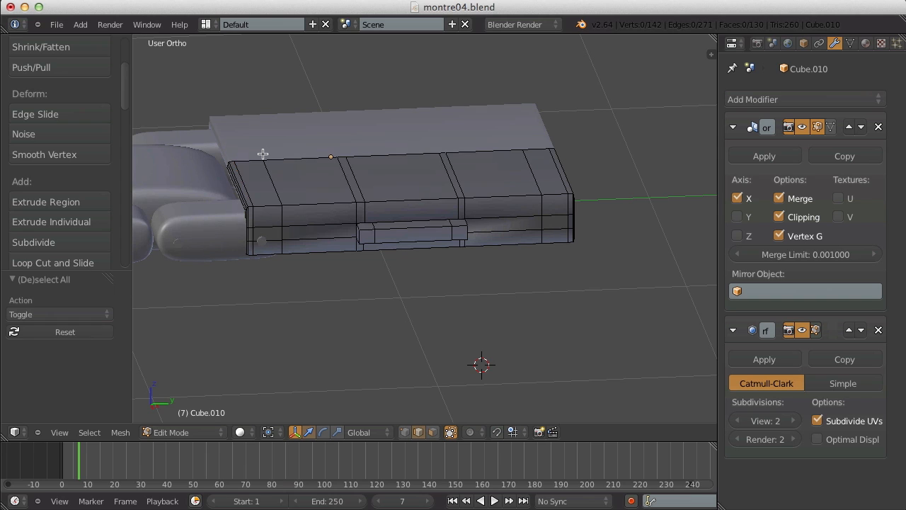
pyautogui.press('z')
pyautogui.press('KP_3')
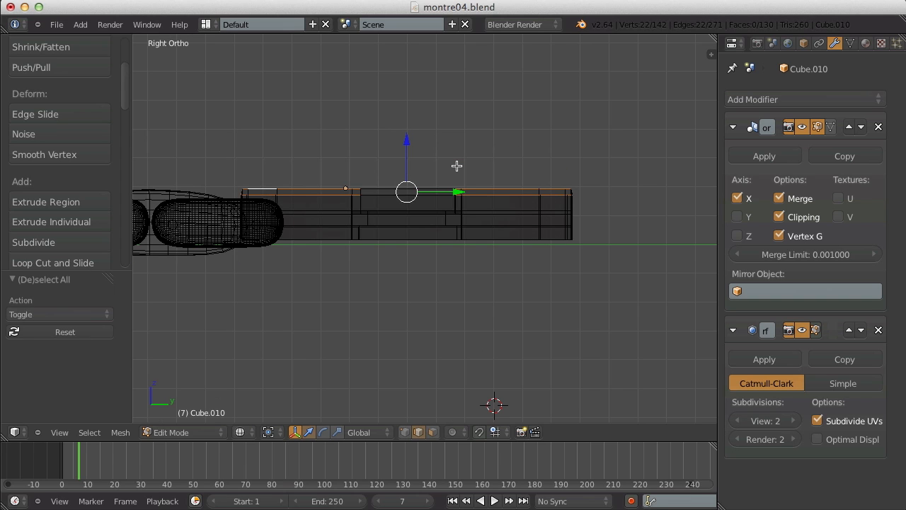
pyautogui.moveTo(409, 144); pyautogui.dragTo(406, 139)
pyautogui.press('Tab')
pyautogui.press('z')
pyautogui.moveTo(505, 184)
pyautogui.mouseDown(button='middle')
pyautogui.moveTo(479, 234)
pyautogui.moveTo(434, 228)
pyautogui.mouseUp(button='middle')
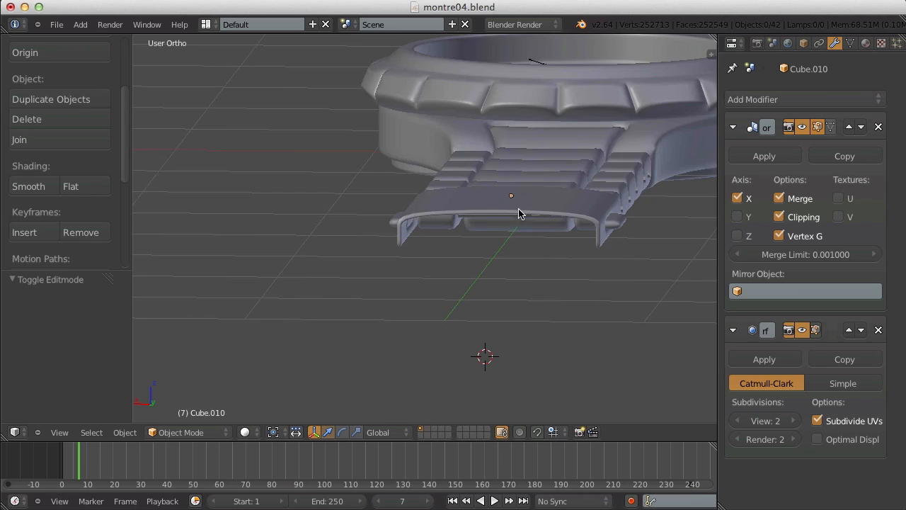
# Examine the smoothed clasp from several angles, focusing on the inner wall behind the side push bar.
pyautogui.scroll(-6, 510, 212)
pyautogui.moveTo(375, 165); pyautogui.dragTo(450, 192, button='middle')
pyautogui.moveTo(456, 178); pyautogui.dragTo(350, 142, button='middle')
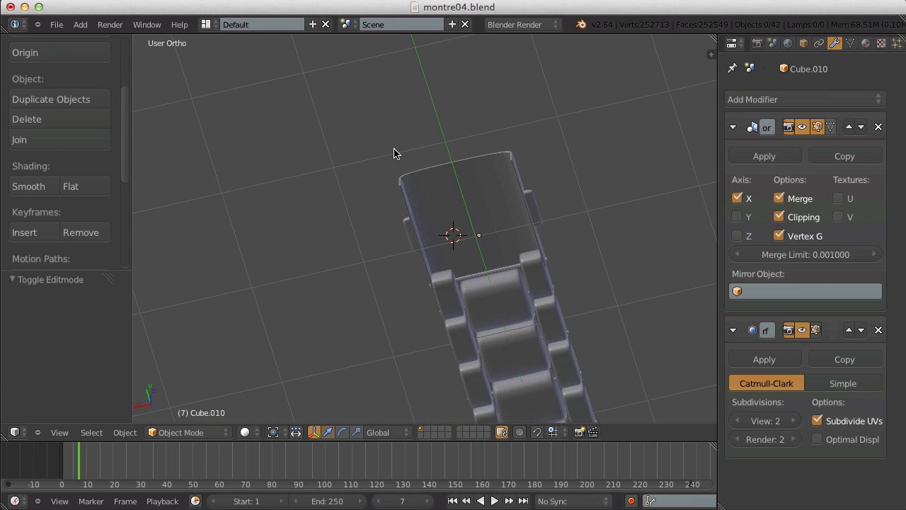
pyautogui.scroll(4, 425, 239)
pyautogui.moveTo(424, 239); pyautogui.dragTo(377, 261, button='middle')
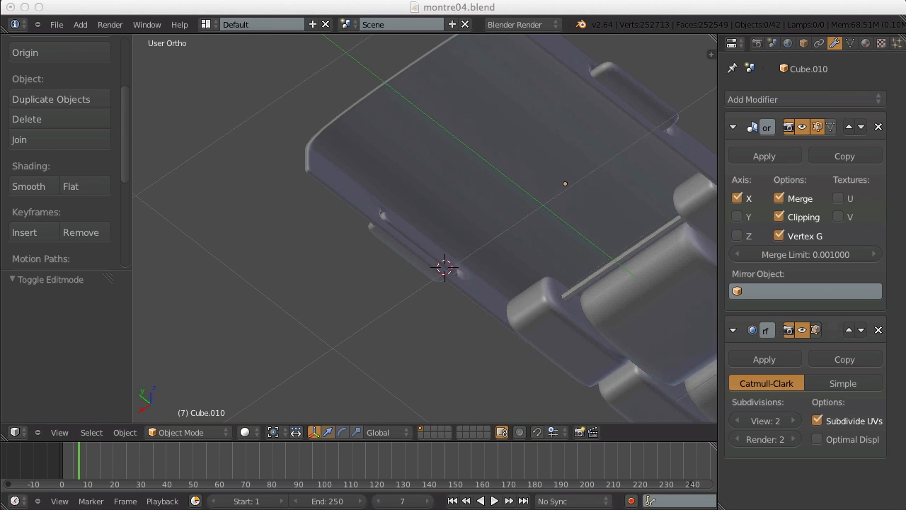
pyautogui.scroll(-4, 480, 263)
pyautogui.moveTo(448, 236); pyautogui.dragTo(516, 182, button='middle')
pyautogui.scroll(4, 496, 219)
pyautogui.moveTo(477, 255); pyautogui.dragTo(419, 226, button='middle')
pyautogui.scroll(3, 414, 233)
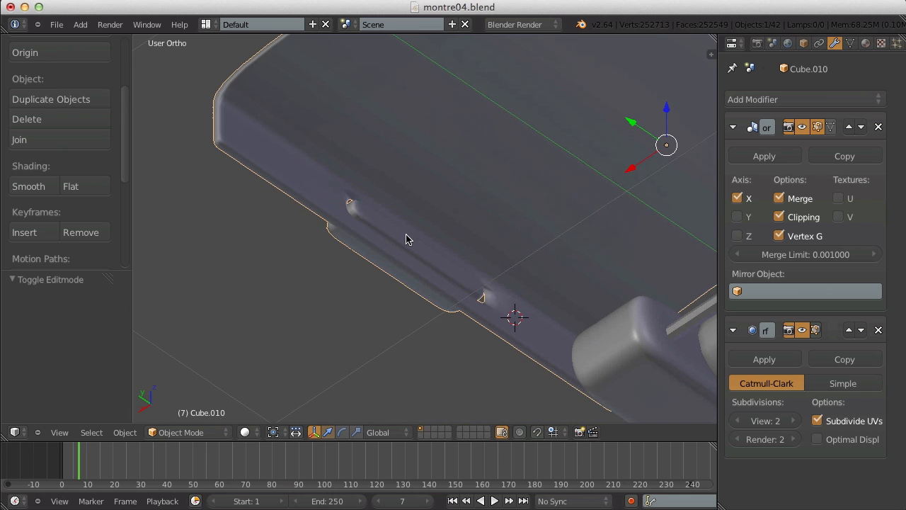
pyautogui.scroll(-1, 403, 225)
# Select the three inner wall faces behind the push bar in face select mode and delete those faces.
pyautogui.press('a')
pyautogui.press('Tab')
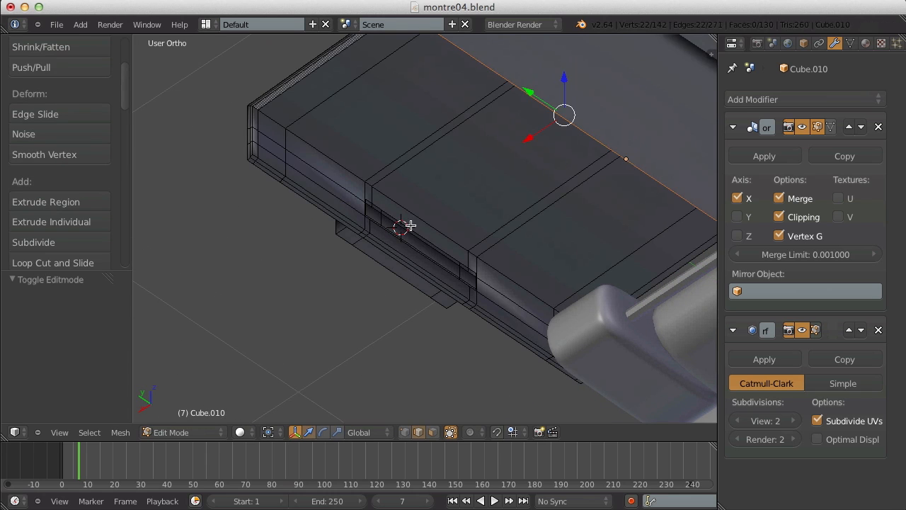
pyautogui.press('a')
pyautogui.moveTo(431, 259); pyautogui.dragTo(395, 283, button='middle')
pyautogui.hotkey('ctrl', 'Tab')
pyautogui.click(400, 262)
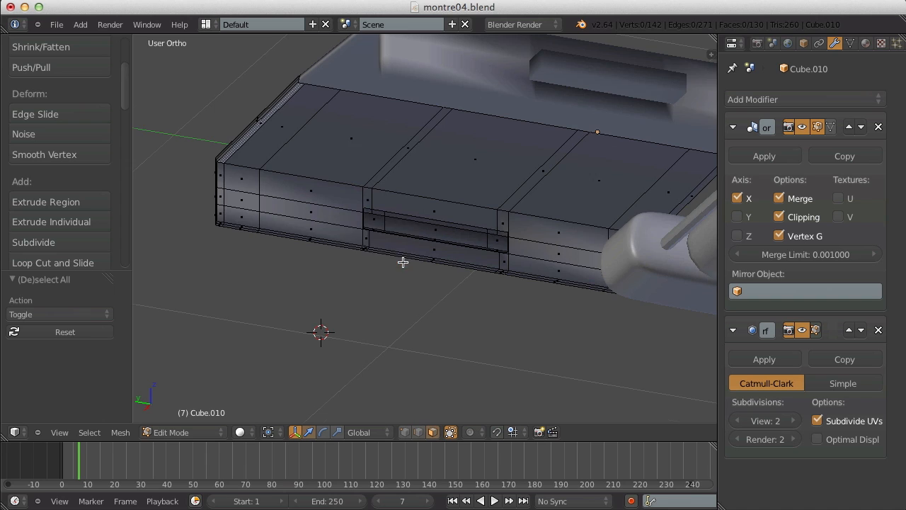
pyautogui.scroll(4, 401, 259)
pyautogui.rightClick(342, 215)
pyautogui.keyDown('shift'); pyautogui.rightClick(453, 229); pyautogui.keyUp('shift')
pyautogui.keyDown('shift'); pyautogui.rightClick(544, 244); pyautogui.keyUp('shift')
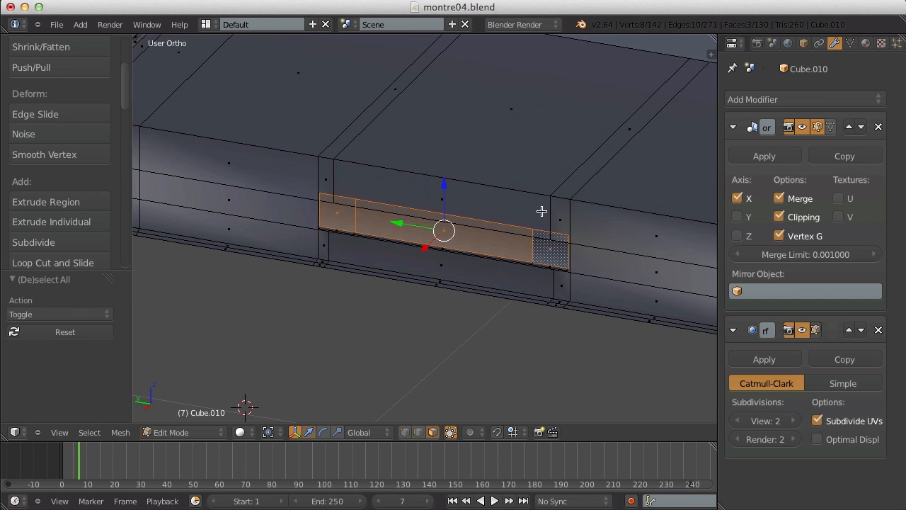
pyautogui.press('x')
pyautogui.click(542, 214)
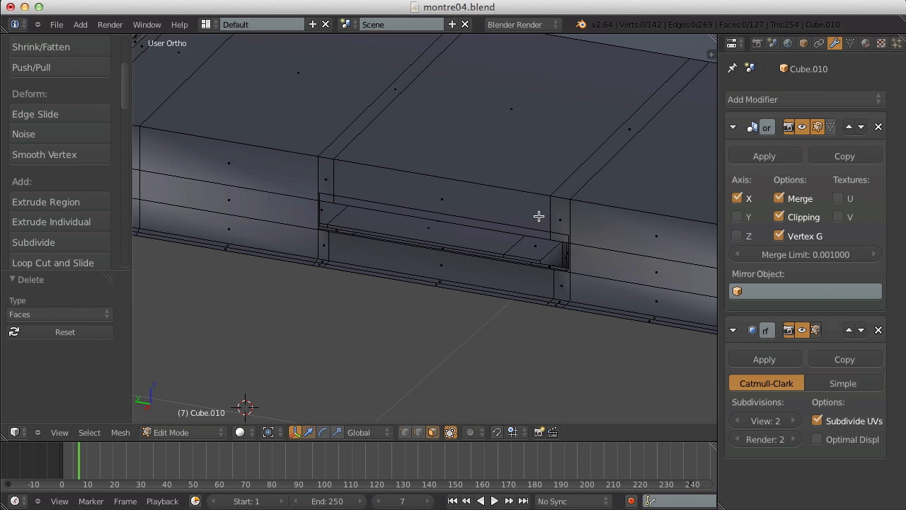
# Extrude the border edges of the opening behind the push bar in place and scale them by 1.096.
pyautogui.moveTo(357, 244); pyautogui.dragTo(353, 202, button='middle')
pyautogui.hotkey('ctrl', 'Tab')
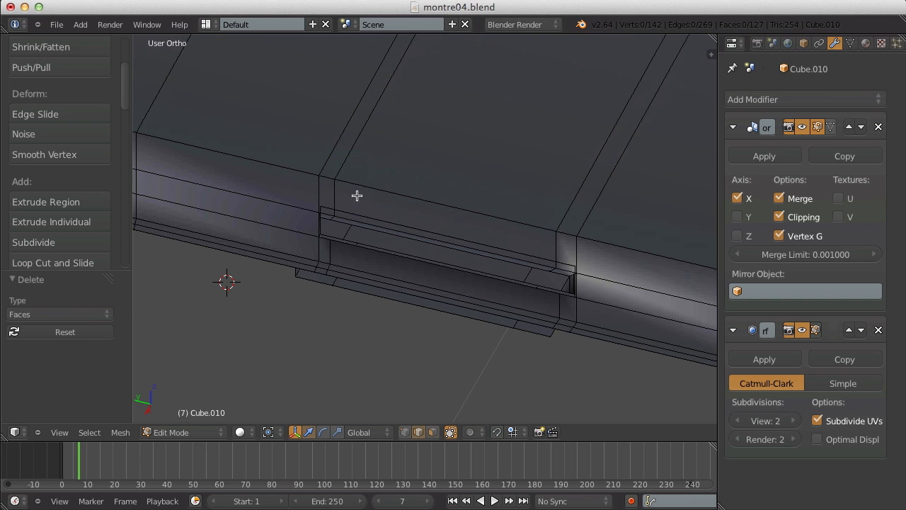
pyautogui.scroll(-4, 433, 307)
pyautogui.moveTo(433, 307); pyautogui.dragTo(432, 241, button='middle')
pyautogui.scroll(3, 505, 248)
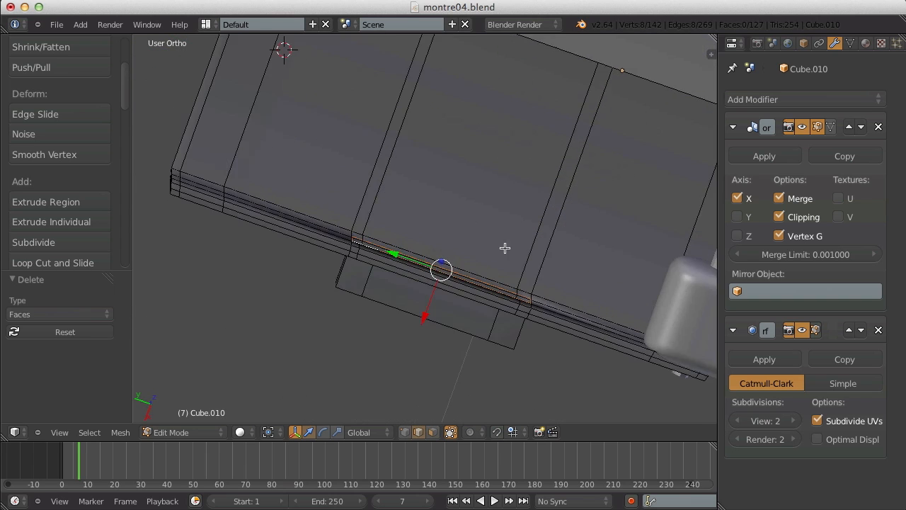
pyautogui.press('e')
pyautogui.rightClick(499, 260)
pyautogui.press('s')
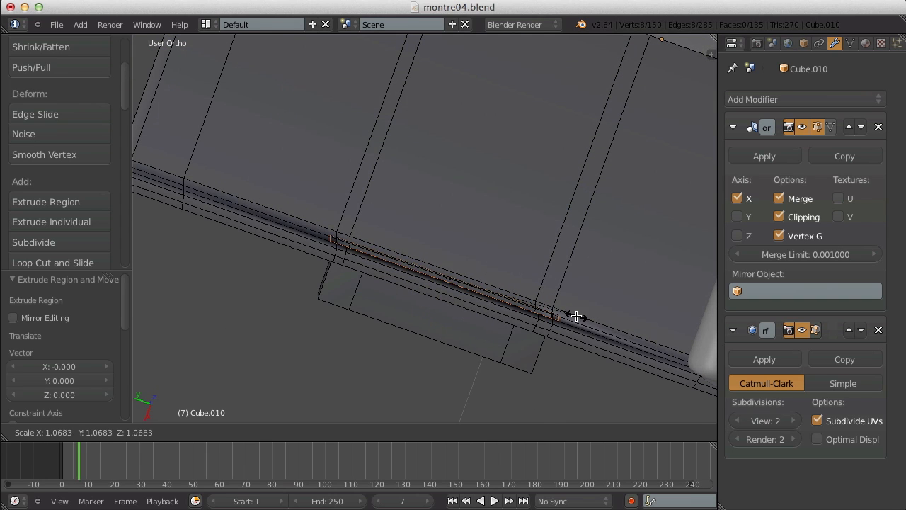
pyautogui.click(548, 285)
# Scale the extruded opening border by 1.643 along Z.
pyautogui.moveTo(548, 286); pyautogui.dragTo(502, 353, button='middle')
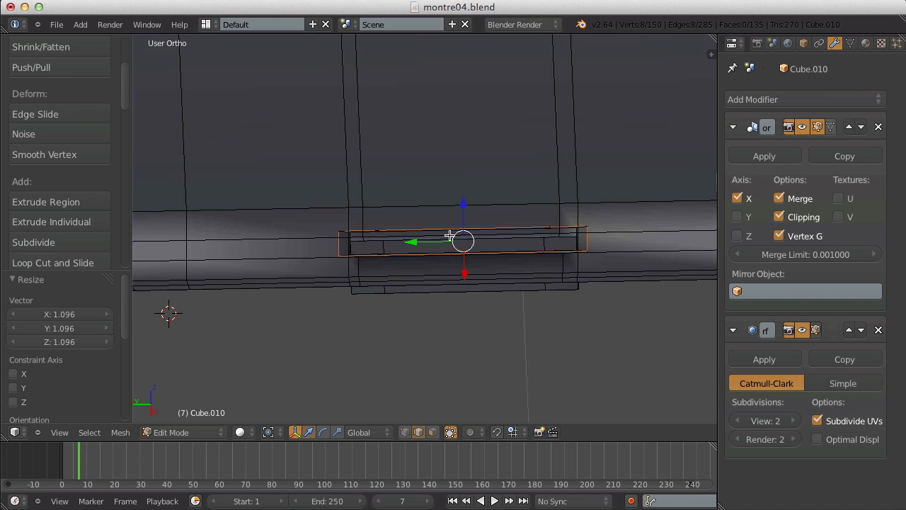
pyautogui.moveTo(450, 236); pyautogui.dragTo(450, 275, button='middle')
pyautogui.press('s')
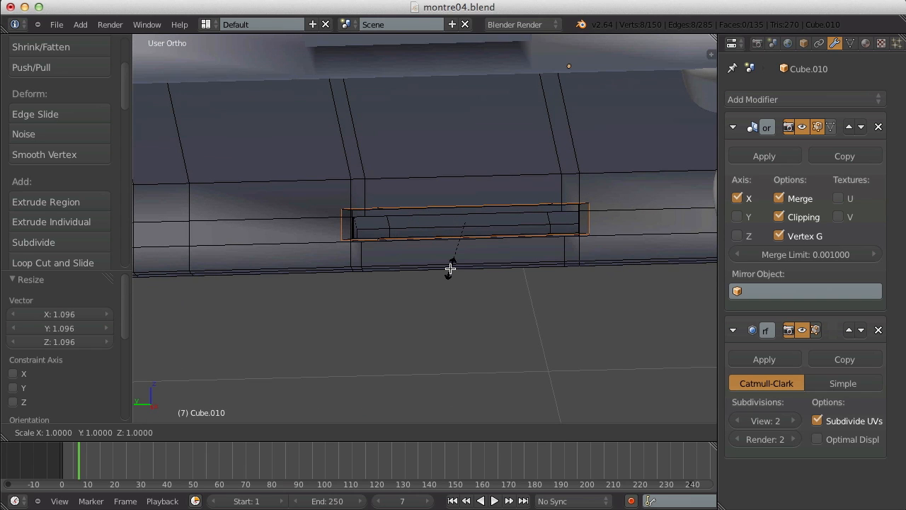
pyautogui.click(451, 301)
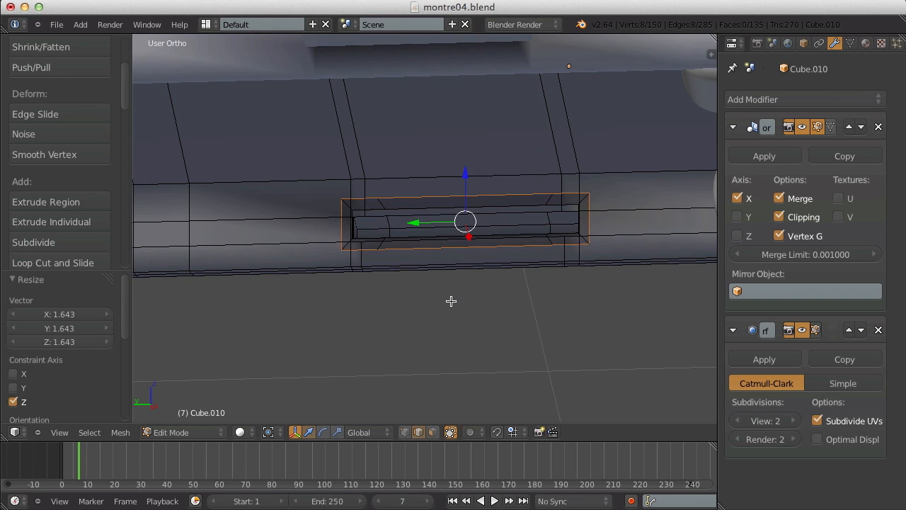
# Extrude the opening border again and move it about -0.016 along X toward the clasp's interior.
pyautogui.moveTo(451, 301); pyautogui.dragTo(463, 186, button='middle')
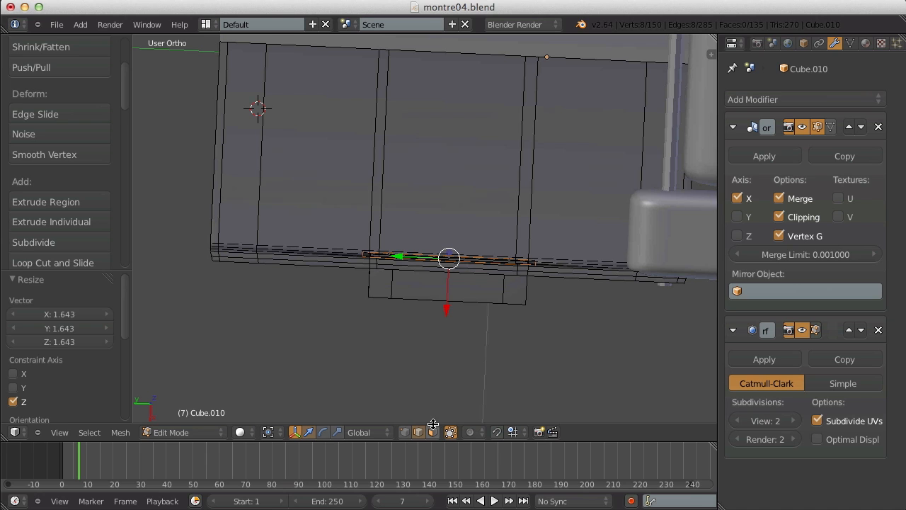
pyautogui.press('e')
pyautogui.rightClick(442, 339)
pyautogui.moveTo(447, 314); pyautogui.dragTo(449, 307)
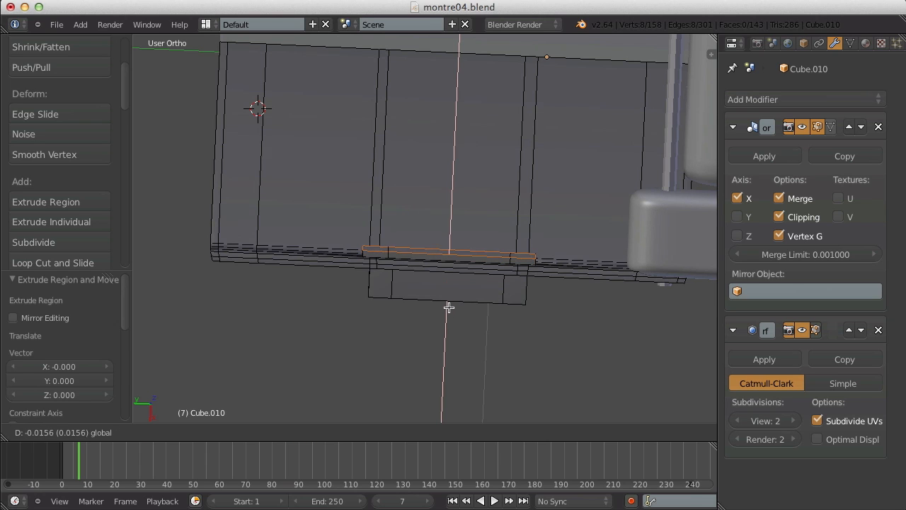
pyautogui.click(449, 308)
pyautogui.press('Tab')
pyautogui.press('Tab')
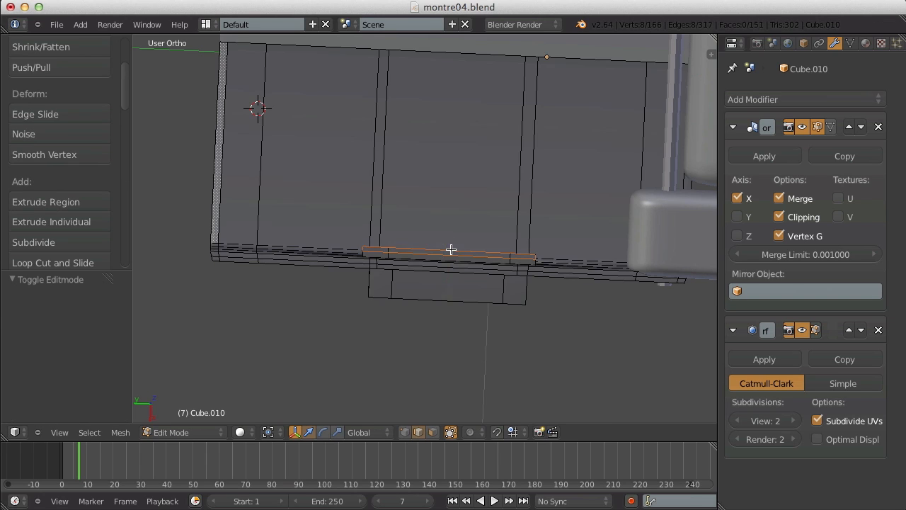
# Extend the extruded border about -0.623 along X to the mirror plane, forming an inner crossbar, and clear the selection.
pyautogui.moveTo(452, 284); pyautogui.dragTo(453, 236)
pyautogui.moveTo(458, 116); pyautogui.dragTo(458, 98)
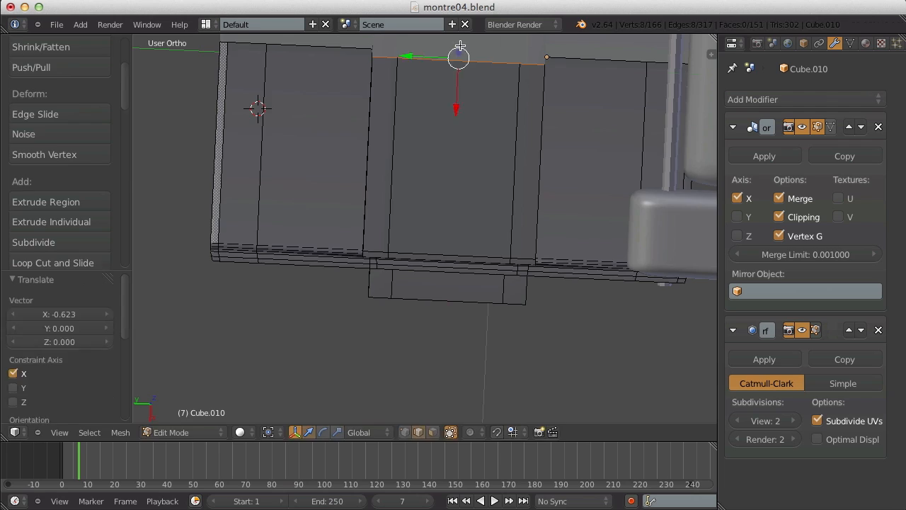
pyautogui.press('Tab')
pyautogui.scroll(-7, 455, 129)
pyautogui.moveTo(449, 148); pyautogui.dragTo(602, 183, button='middle')
pyautogui.press('Tab')
pyautogui.scroll(6, 603, 183)
pyautogui.press('a')
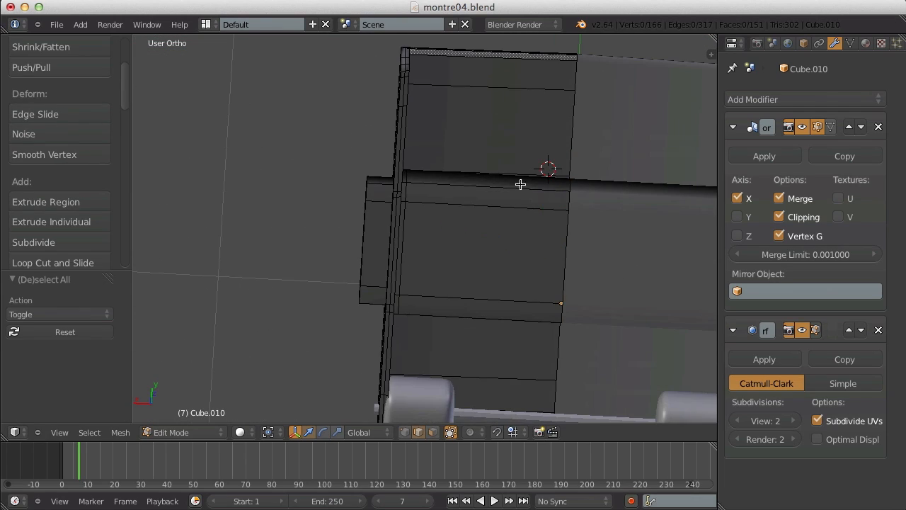
# Add a loop cut around the inner crossbar between the side wall and the mirror plane.
pyautogui.hotkey('ctrl', 'r')
pyautogui.click(475, 182)
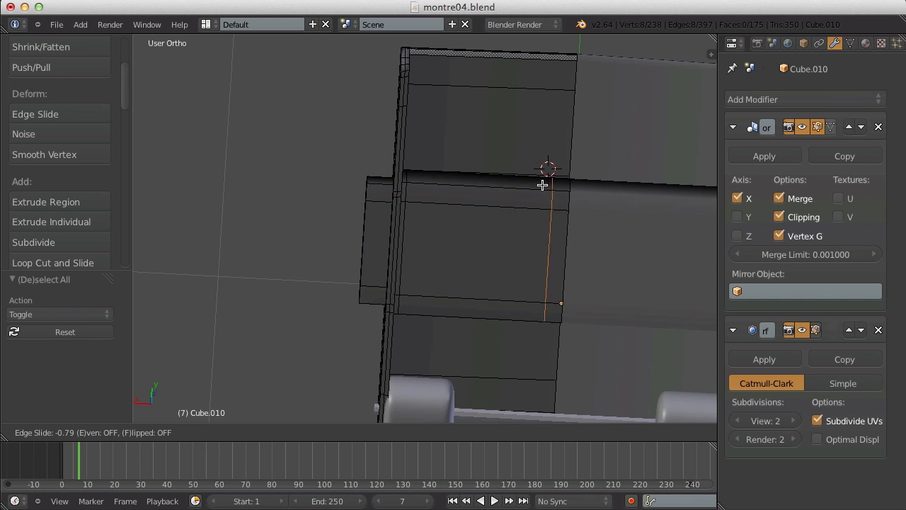
pyautogui.click(504, 191)
pyautogui.press('Tab')
pyautogui.press('Tab')
pyautogui.scroll(1, 577, 237)
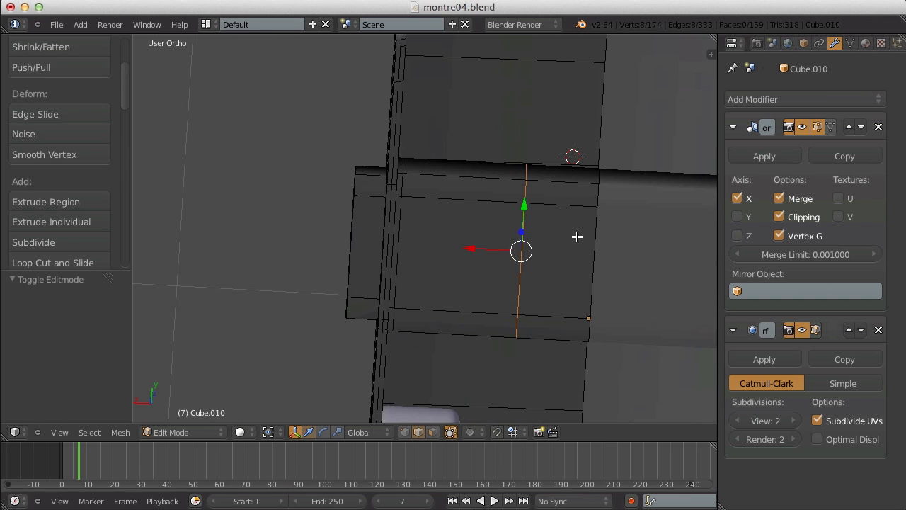
# Select the two large faces on the crossbar's underside and extrude them slightly inward as a shallow recess.
pyautogui.click(575, 257)
pyautogui.press('a')
pyautogui.keyDown('shift'); pyautogui.moveTo(572, 257); pyautogui.dragTo(460, 235, button='middle'); pyautogui.keyUp('shift')
pyautogui.press('a')
pyautogui.rightClick(451, 215)
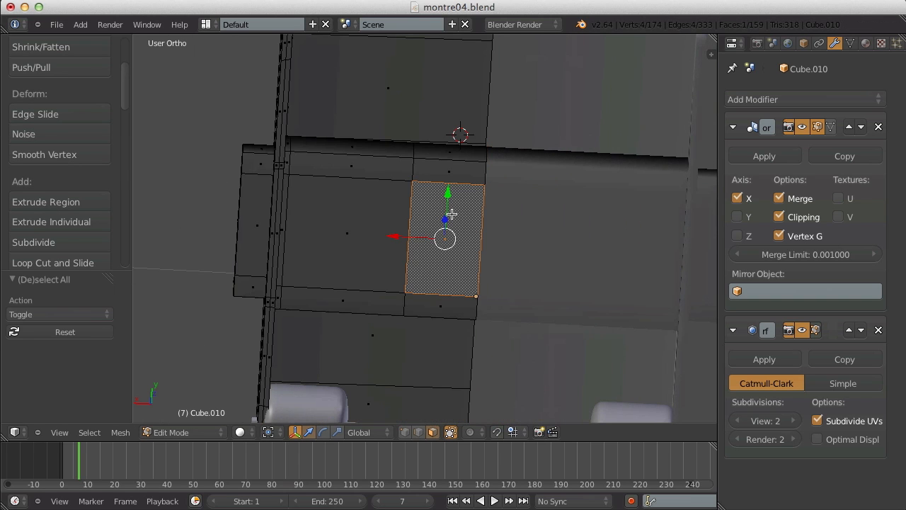
pyautogui.scroll(2, 506, 274)
pyautogui.moveTo(506, 275); pyautogui.dragTo(490, 169, button='middle')
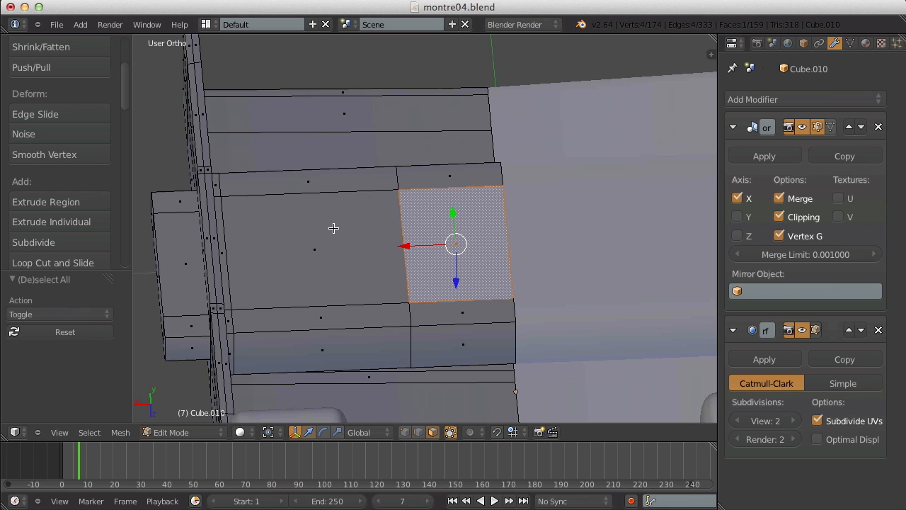
pyautogui.keyDown('shift'); pyautogui.rightClick(333, 228); pyautogui.keyUp('shift')
pyautogui.moveTo(333, 228); pyautogui.dragTo(304, 221, button='middle')
pyautogui.press('e')
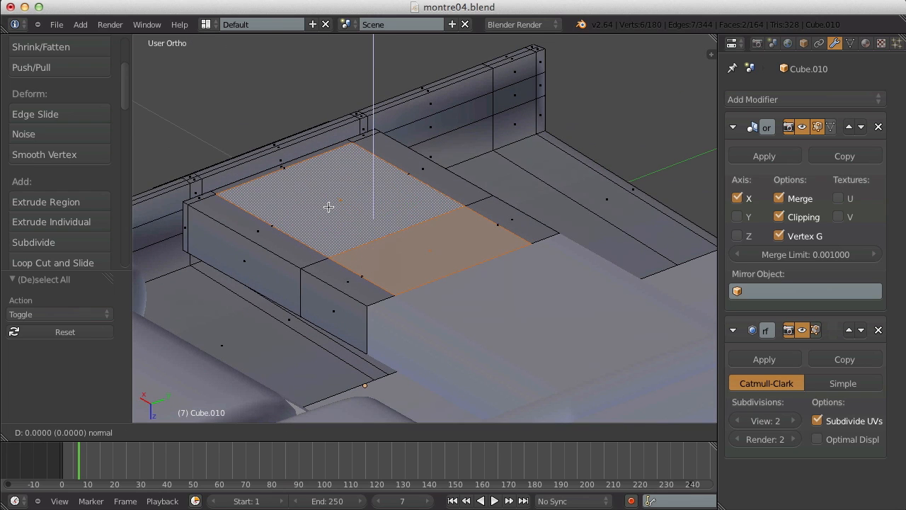
pyautogui.click(329, 213)
pyautogui.press('Tab')
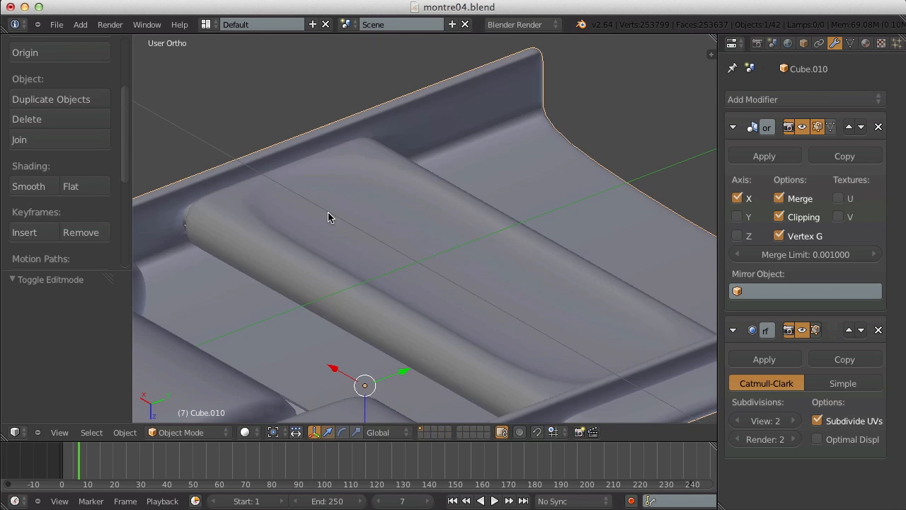
# Nudge the recess floor faces slightly along Z and check the smoothed crossbar.
pyautogui.scroll(-3, 388, 219)
pyautogui.press('Tab')
pyautogui.press('Tab')
pyautogui.scroll(3, 416, 198)
pyautogui.press('Tab')
pyautogui.moveTo(417, 202); pyautogui.dragTo(316, 211, button='middle')
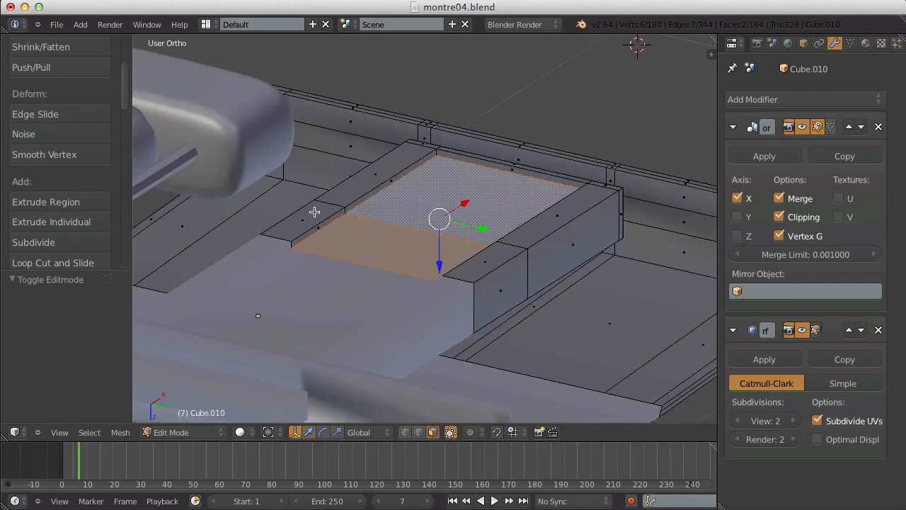
pyautogui.scroll(4, 335, 172)
pyautogui.press('Tab')
pyautogui.scroll(-2, 458, 85)
pyautogui.press('Tab')
pyautogui.moveTo(481, 221); pyautogui.dragTo(468, 206, button='middle')
pyautogui.moveTo(446, 254); pyautogui.dragTo(445, 254)
pyautogui.press('Tab')
pyautogui.scroll(-2, 443, 239)
pyautogui.press('Tab')
# Add a loop cut around the crossbar close to the recess's outer end near the side wall.
pyautogui.press('a')
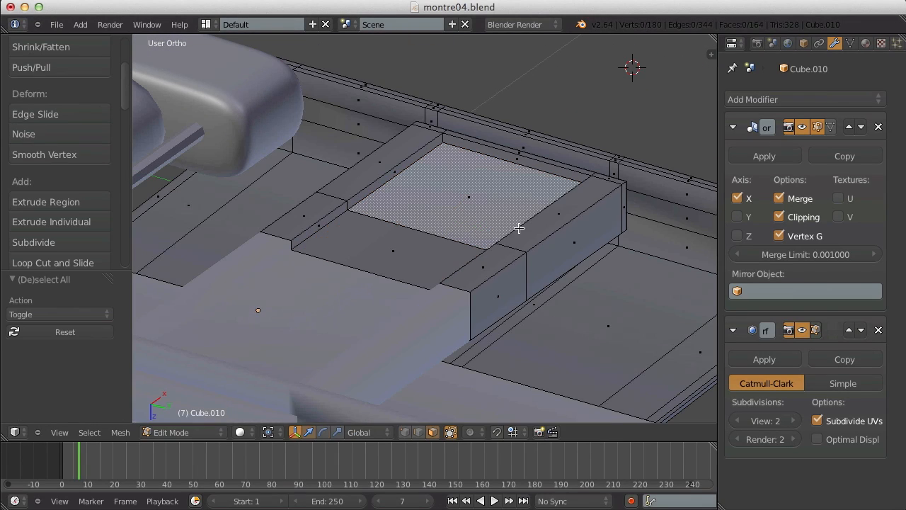
pyautogui.hotkey('ctrl', 'r')
pyautogui.click(545, 225)
pyautogui.click(588, 196)
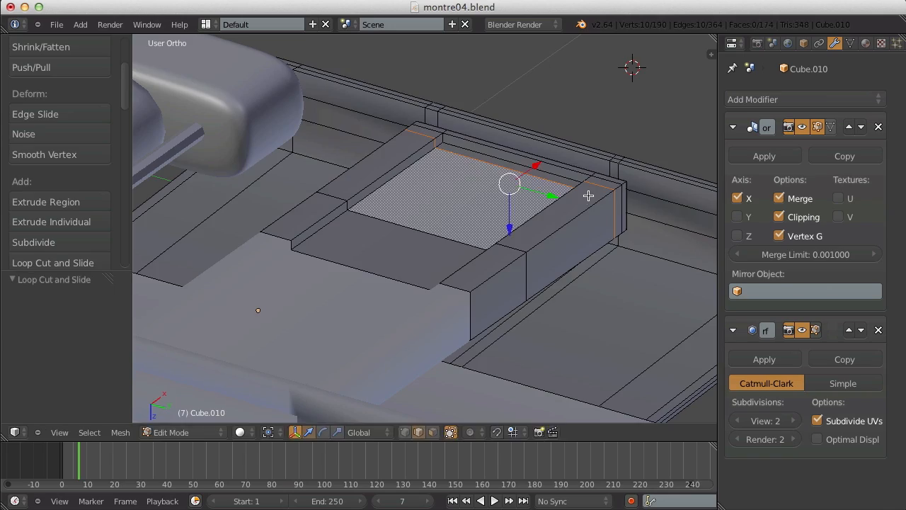
pyautogui.press('Tab')
pyautogui.scroll(-3, 451, 207)
pyautogui.moveTo(451, 208); pyautogui.dragTo(507, 259, button='middle')
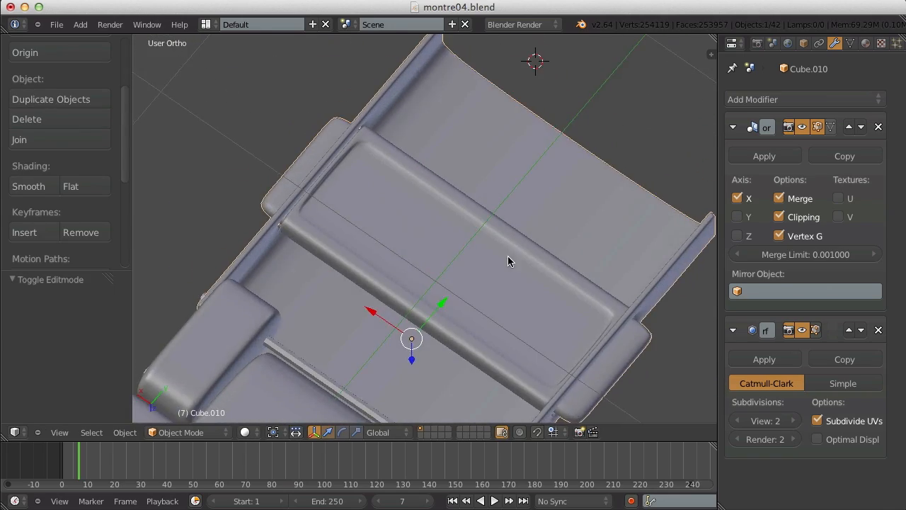
# Add a lengthwise loop cut along the crossbar rim on the link side, close to the recess edge.
pyautogui.press('Tab')
pyautogui.scroll(4, 285, 212)
pyautogui.press('a')
pyautogui.press('z')
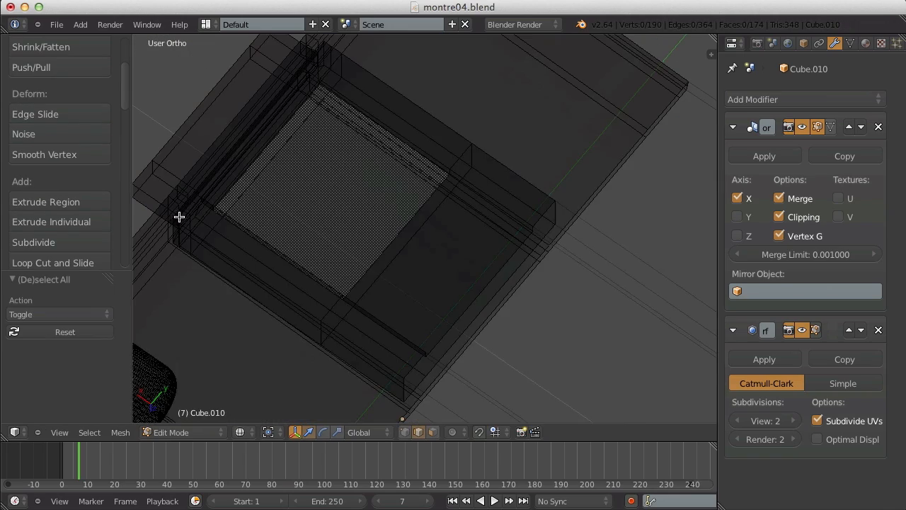
pyautogui.moveTo(177, 215)
pyautogui.mouseDown(button='middle')
pyautogui.moveTo(249, 209)
pyautogui.moveTo(224, 238)
pyautogui.mouseUp(button='middle')
pyautogui.press('z')
pyautogui.scroll(-2, 225, 238)
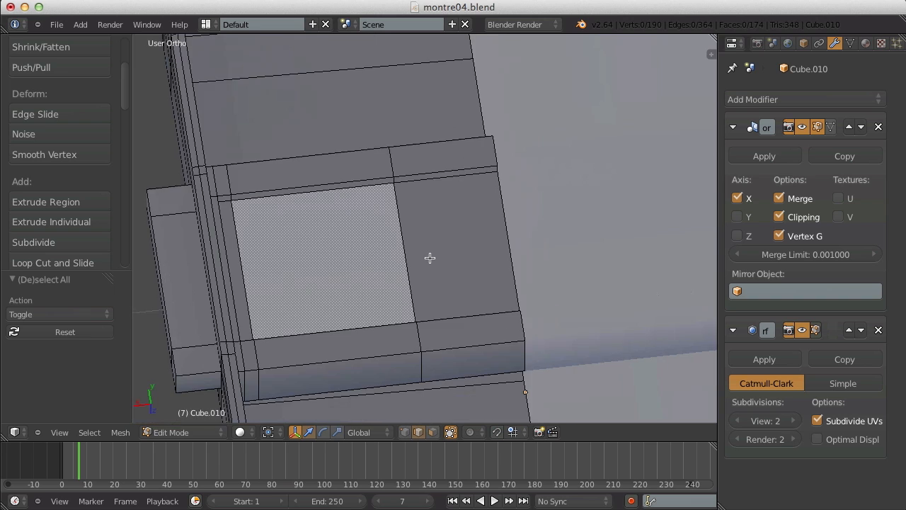
pyautogui.moveTo(429, 259); pyautogui.dragTo(305, 300, button='middle')
pyautogui.hotkey('ctrl', 'r')
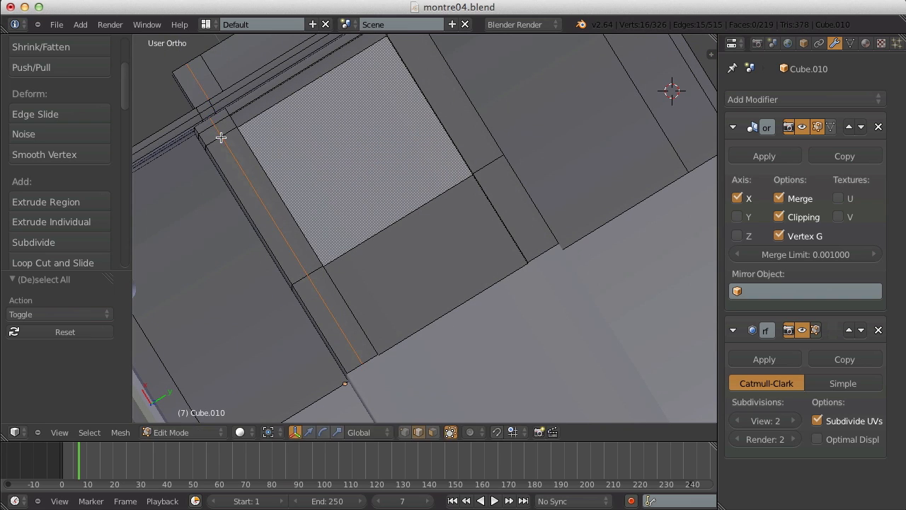
pyautogui.click(225, 133)
pyautogui.click(228, 132)
pyautogui.press('Tab')
pyautogui.press('Tab')
# Add a matching lengthwise loop cut along the crossbar's opposite rim on the strap's free-end side.
pyautogui.scroll(-1, 340, 86)
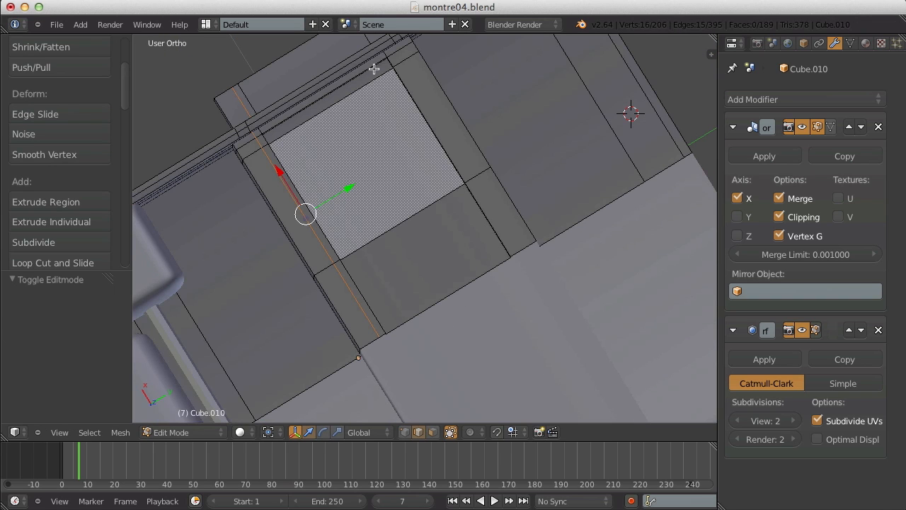
pyautogui.press('a')
pyautogui.hotkey('ctrl', 'r')
pyautogui.click(401, 63)
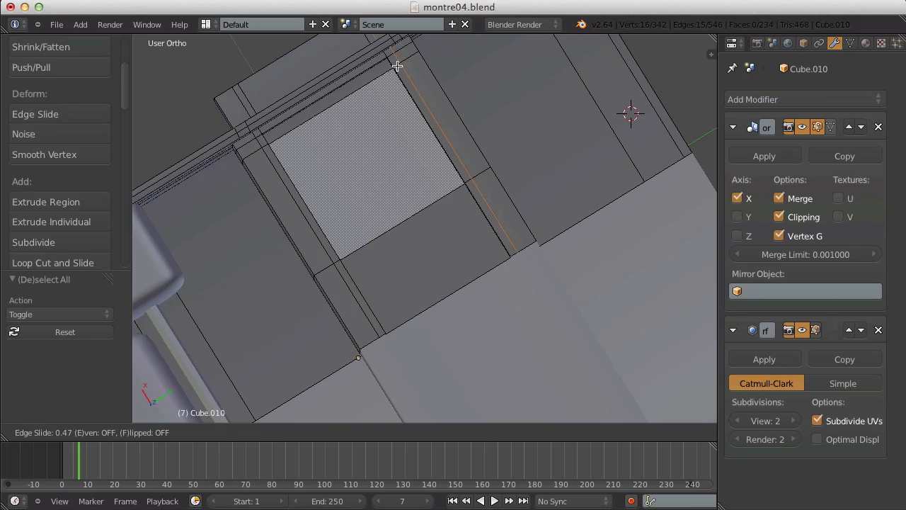
pyautogui.click(397, 66)
pyautogui.press('Tab')
pyautogui.scroll(-3, 418, 209)
pyautogui.moveTo(418, 209); pyautogui.dragTo(396, 179, button='middle')
pyautogui.press('Tab')
# Extrude the recess floor face beside the mirror plane slightly inward as a deeper central pocket.
pyautogui.hotkey('ctrl', 'Tab')
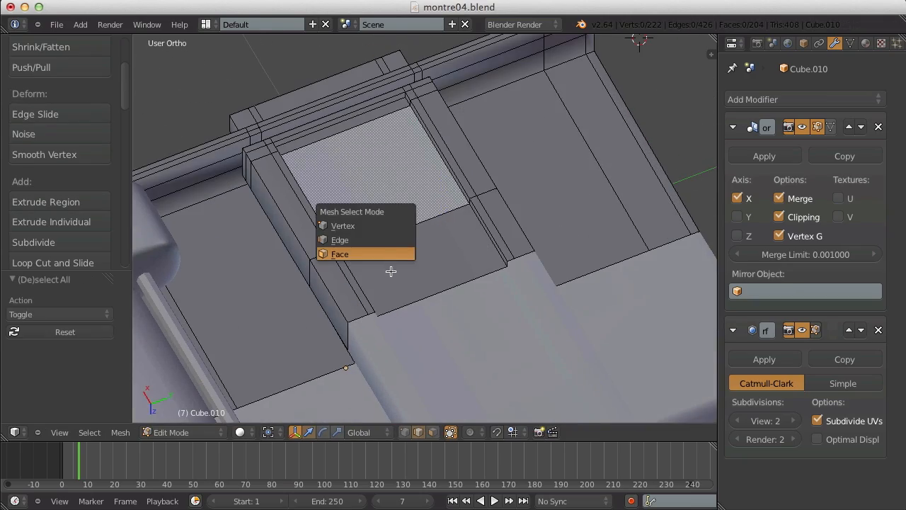
pyautogui.click(391, 255)
pyautogui.moveTo(391, 252); pyautogui.dragTo(330, 218, button='middle')
pyautogui.rightClick(330, 219)
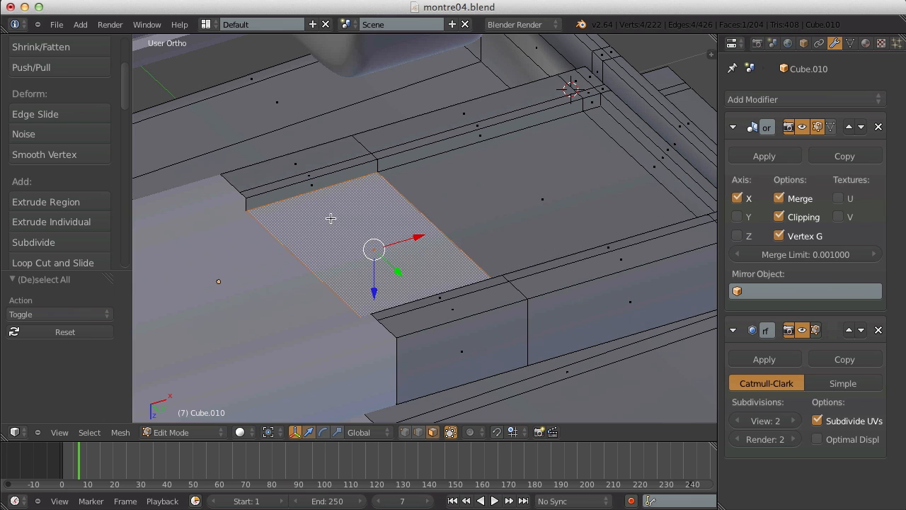
pyautogui.press('e')
pyautogui.click(493, 253)
pyautogui.press('Tab')
pyautogui.scroll(-5, 219, 261)
pyautogui.moveTo(360, 271); pyautogui.dragTo(465, 341, button='middle')
pyautogui.scroll(1, 500, 232)
# Scale the central pocket's floor face to 0.825 along X and shrink it slightly along Y.
pyautogui.press('Tab')
pyautogui.scroll(3, 500, 232)
pyautogui.press('s')
pyautogui.press('x')
pyautogui.click(505, 245)
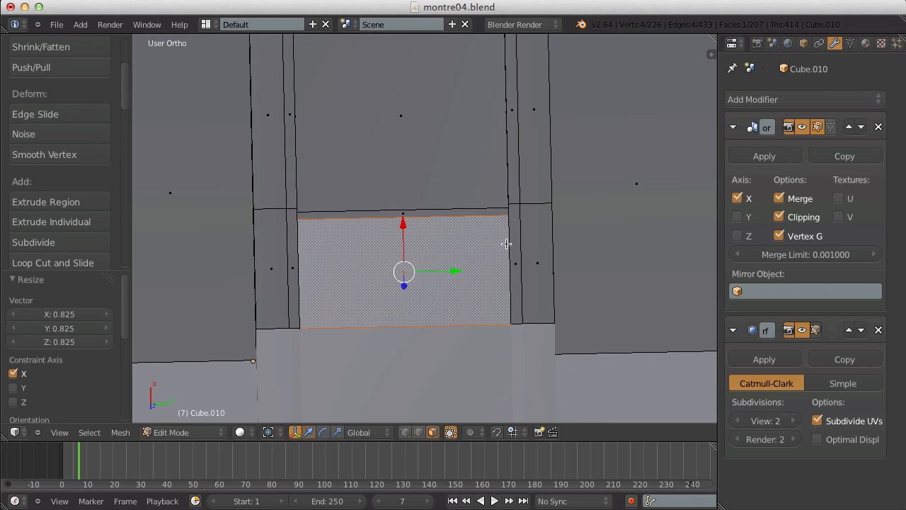
pyautogui.press('s')
pyautogui.press('y')
pyautogui.click(512, 257)
pyautogui.press('Tab')
pyautogui.scroll(-5, 446, 260)
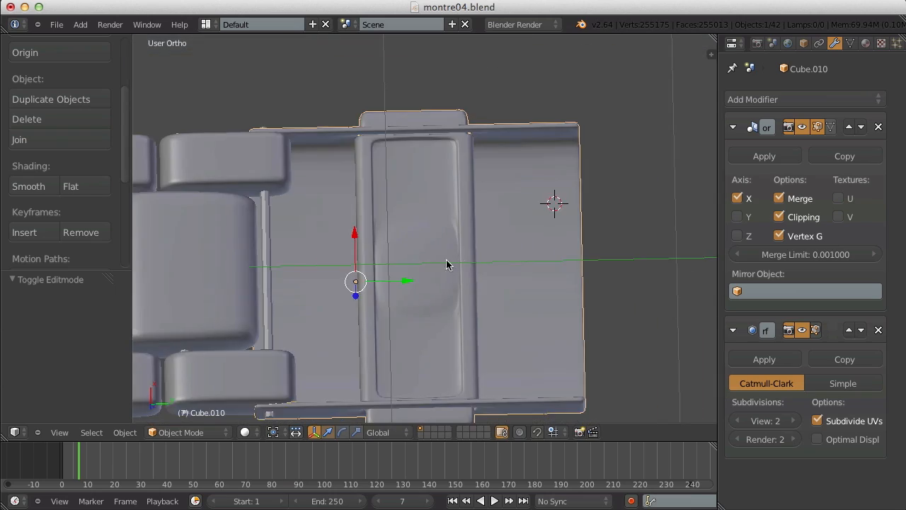
# Add a loop cut around the central pocket's walls close to its rim.
pyautogui.moveTo(445, 262); pyautogui.dragTo(400, 248, button='middle')
pyautogui.press('Tab')
pyautogui.scroll(4, 407, 246)
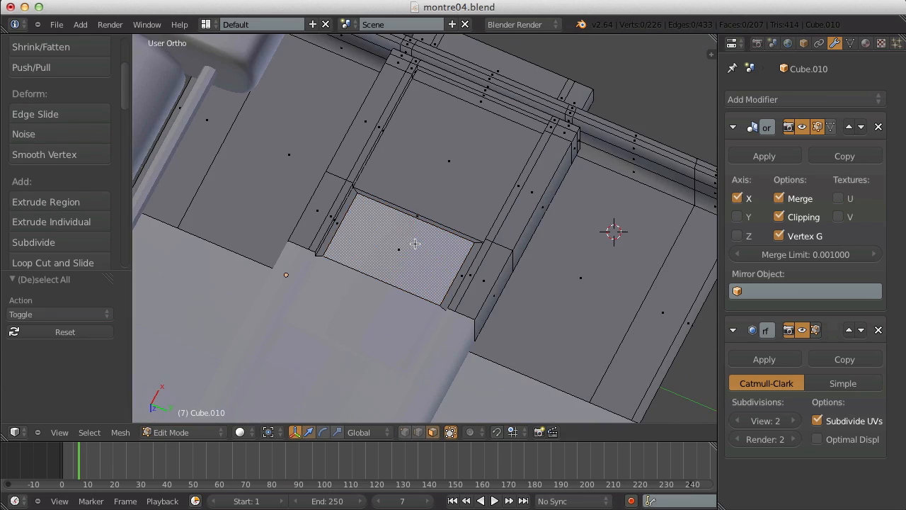
pyautogui.scroll(5, 457, 228)
pyautogui.hotkey('ctrl', 'r')
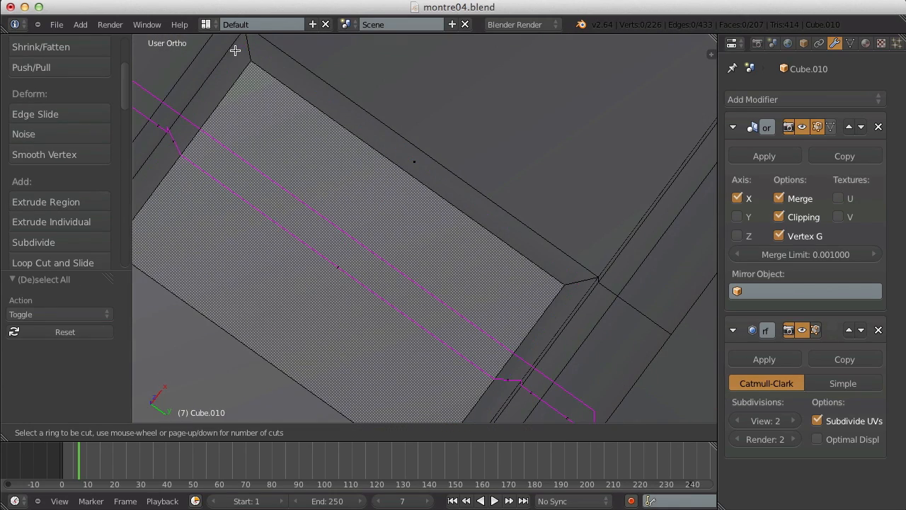
pyautogui.click(247, 49)
pyautogui.click(247, 39)
pyautogui.press('Tab')
# Undo the central pocket's loop cut, scaling and extrusion.
pyautogui.scroll(-4, 277, 83)
pyautogui.moveTo(368, 218); pyautogui.dragTo(413, 176, button='middle')
pyautogui.press('Tab')
pyautogui.scroll(1, 428, 210)
pyautogui.press('a')
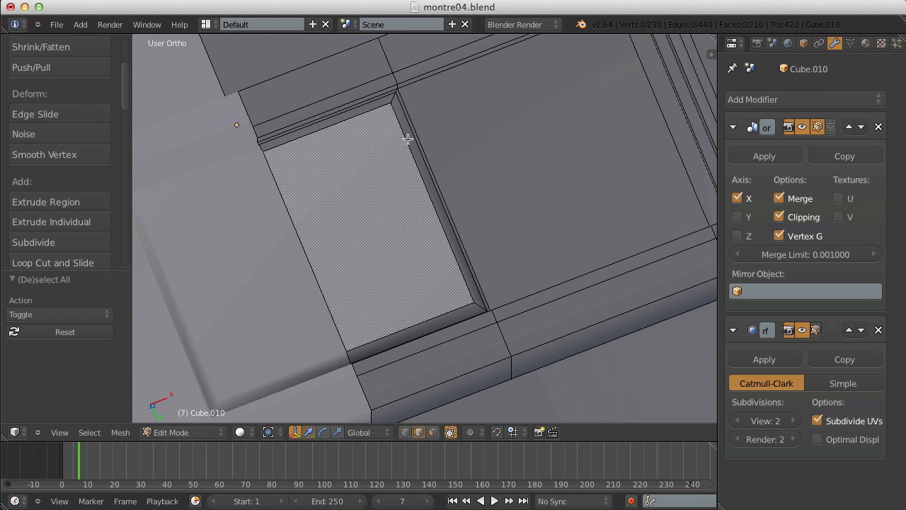
pyautogui.hotkey('ctrl', 'z')
pyautogui.hotkey('ctrl', 'z')
pyautogui.hotkey('ctrl', 'z')
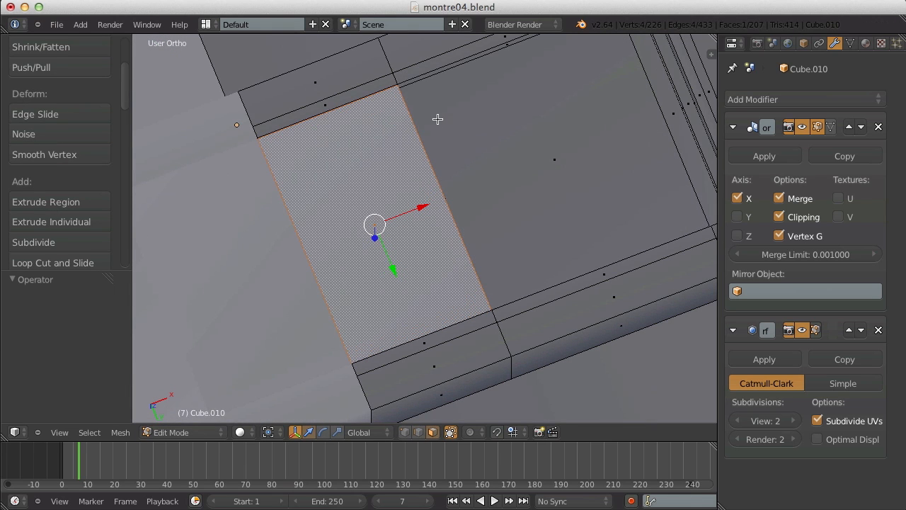
# Examine the smoothed clasp part and its recessed crossbar from several angles.
pyautogui.scroll(-2, 438, 119)
pyautogui.press('Tab')
pyautogui.scroll(-3, 434, 140)
pyautogui.press('a')
pyautogui.scroll(-5, 432, 149)
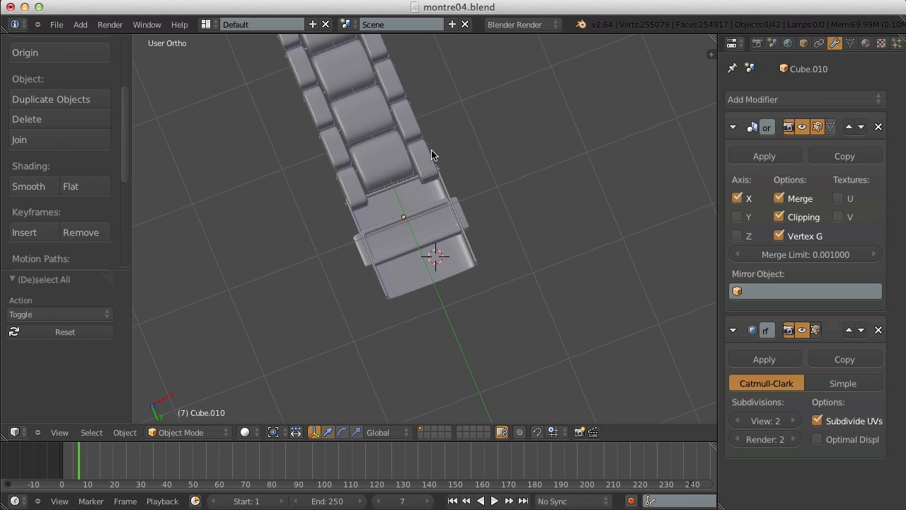
pyautogui.scroll(8, 348, 212)
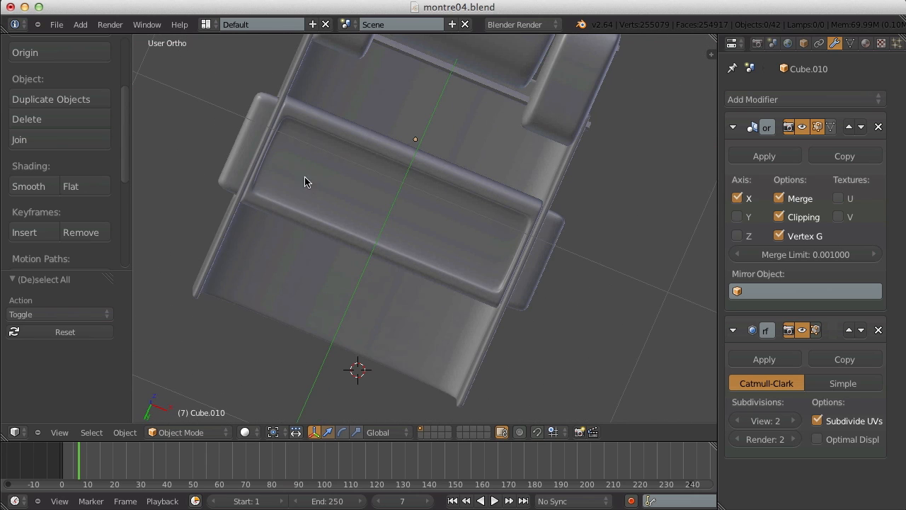
pyautogui.moveTo(274, 126); pyautogui.dragTo(502, 261, button='middle')
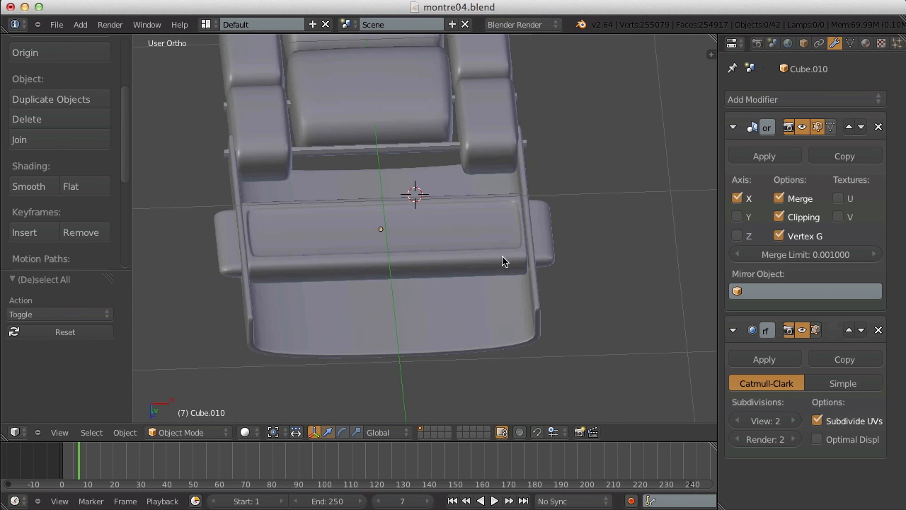
pyautogui.scroll(-3, 550, 245)
# Add a loop cut around the side push bar close to its outer face.
pyautogui.press('Tab')
pyautogui.press('a')
pyautogui.press('a')
pyautogui.scroll(4, 425, 191)
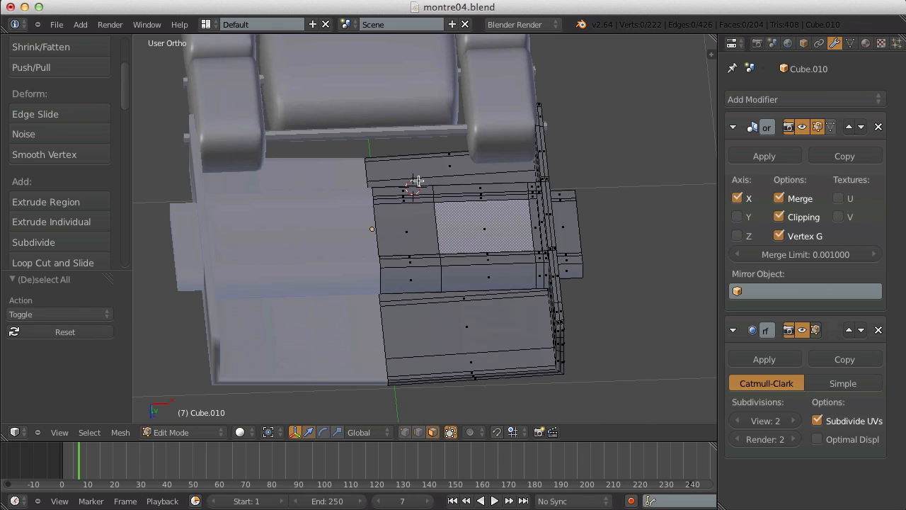
pyautogui.hotkey('ctrl', 'r')
pyautogui.click(571, 260)
pyautogui.click(574, 262)
pyautogui.press('Tab')
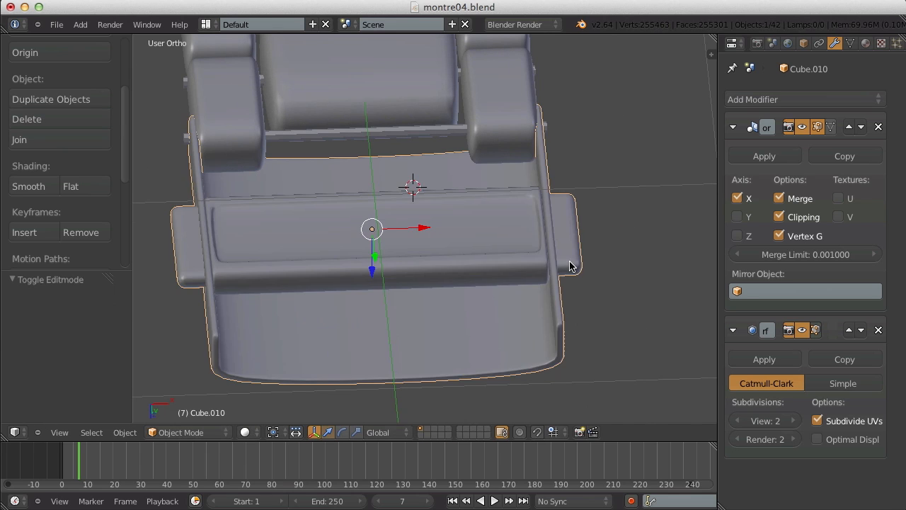
# Try to add a vertical loop cut in the side wall beside the push bar's free-end side.
pyautogui.scroll(-4, 567, 263)
pyautogui.press('a')
pyautogui.moveTo(543, 259); pyautogui.dragTo(385, 236, button='middle')
pyautogui.scroll(5, 366, 234)
pyautogui.press('Tab')
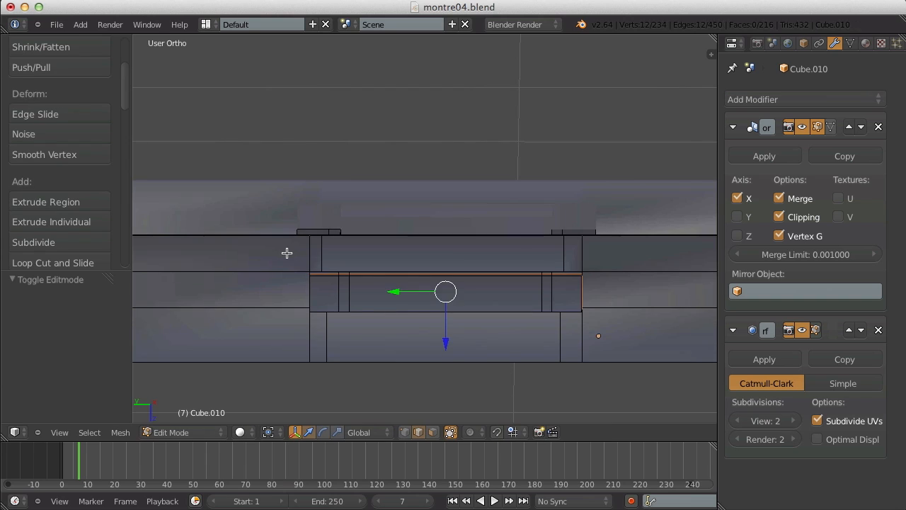
pyautogui.press('a')
pyautogui.hotkey('ctrl', 'r')
pyautogui.click(281, 235)
pyautogui.click(337, 236)
pyautogui.click(345, 236)
pyautogui.hotkey('ctrl', 'z')
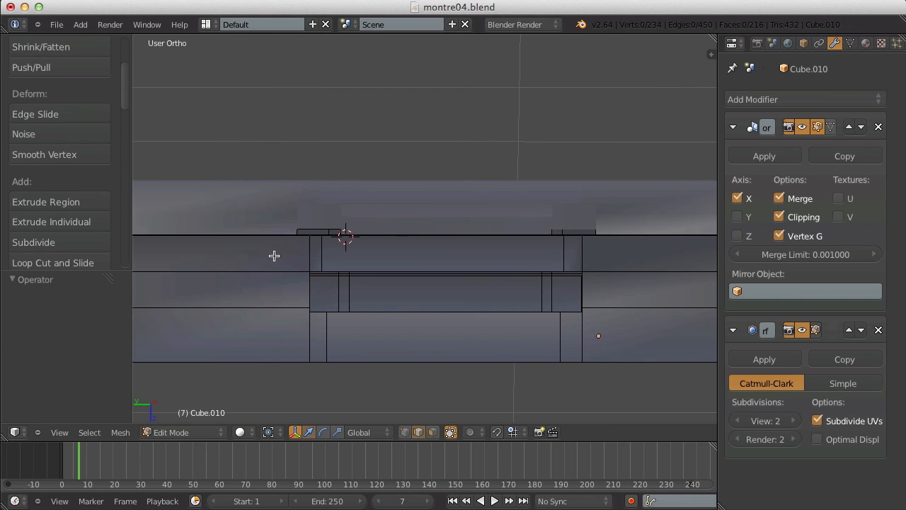
pyautogui.hotkey('ctrl', 'r')
pyautogui.click(279, 245)
pyautogui.click(319, 254)
pyautogui.press('Tab')
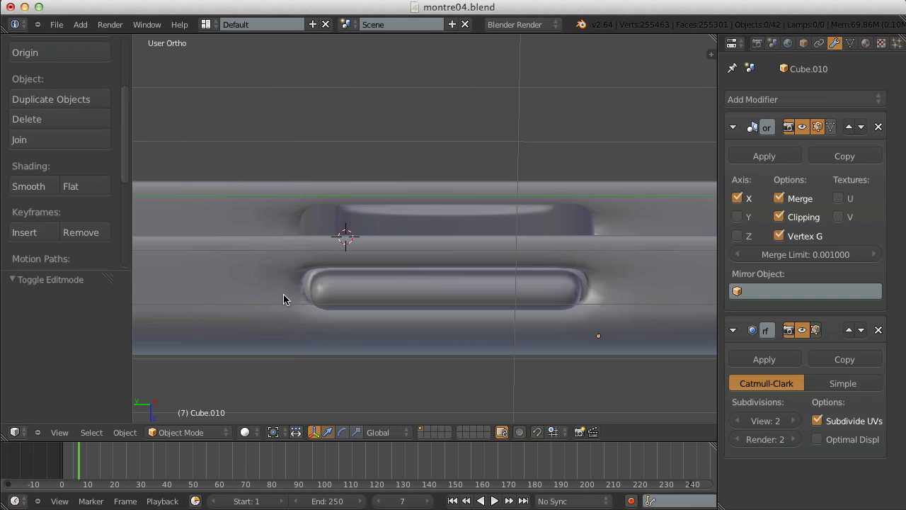
pyautogui.press('Tab')
pyautogui.press('a')
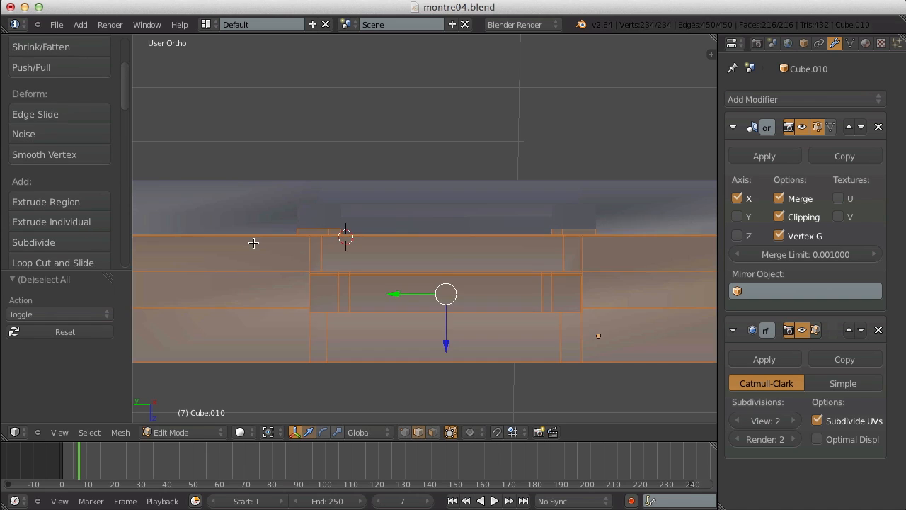
# Add a vertical loop cut in the side wall on the push bar's free-end side and shift it slightly away along Y.
pyautogui.press('a')
pyautogui.hotkey('ctrl', 'r')
pyautogui.click(254, 257)
pyautogui.click(332, 256)
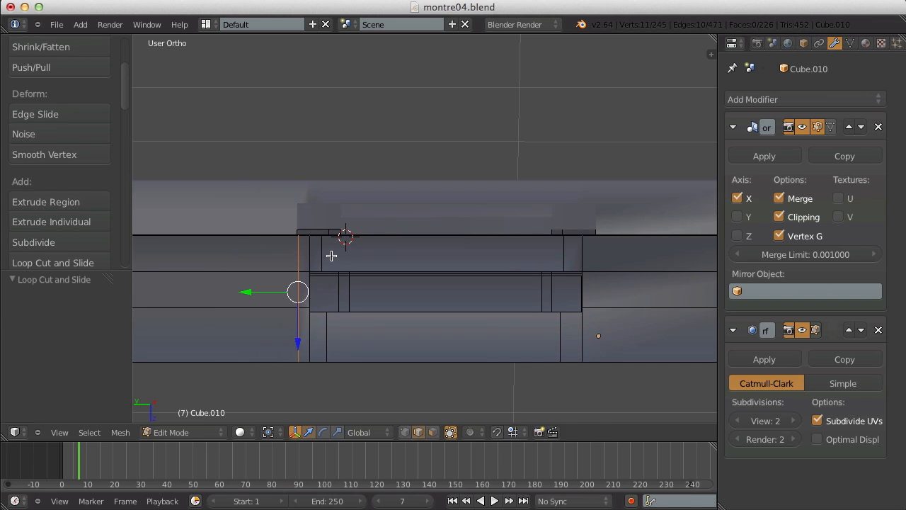
pyautogui.press('Tab')
pyautogui.press('Tab')
pyautogui.moveTo(252, 285); pyautogui.dragTo(220, 290)
pyautogui.press('Tab')
pyautogui.press('Tab')
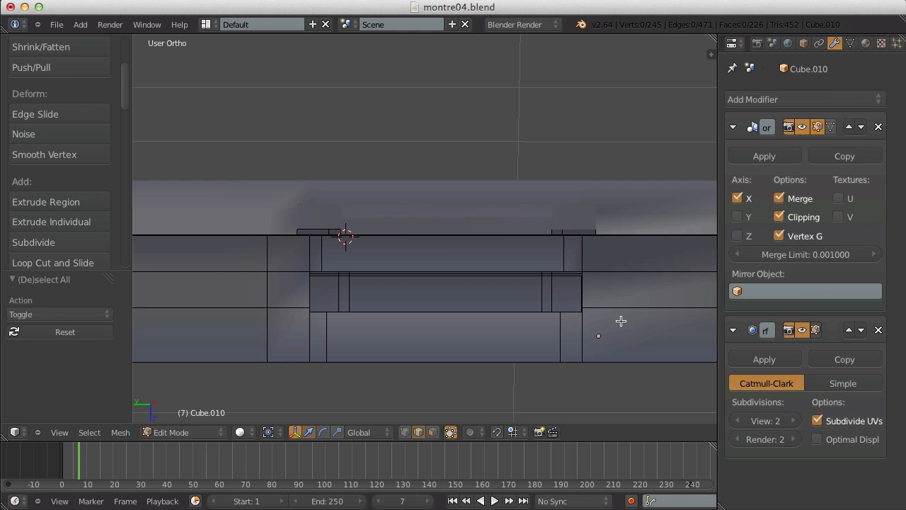
# Add a vertical loop cut in the side wall on the push bar's link side, close to the bar.
pyautogui.hotkey('ctrl', 'r')
pyautogui.click(616, 322)
pyautogui.click(552, 326)
pyautogui.press('Tab')
pyautogui.scroll(-3, 555, 330)
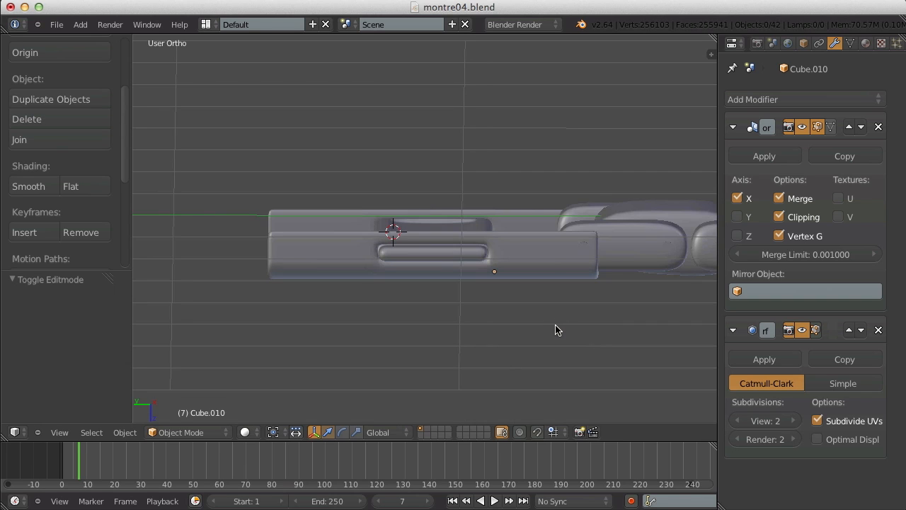
# Set the clasp's Subdivision Surface view level to 3 and check the smoothed shape.
pyautogui.click(795, 420)
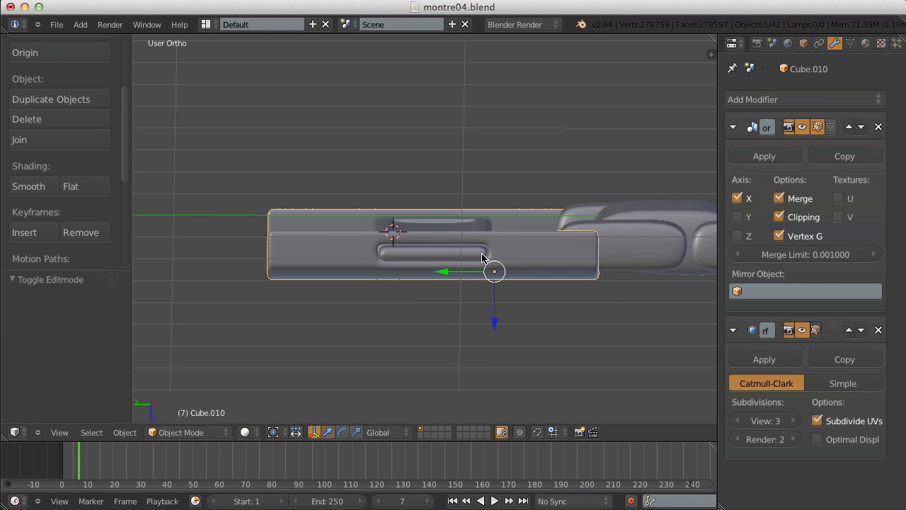
pyautogui.press('a')
pyautogui.scroll(3, 469, 251)
pyautogui.moveTo(414, 322); pyautogui.dragTo(438, 248, button='middle')
pyautogui.press('Tab')
pyautogui.press('Tab')
pyautogui.scroll(-5, 438, 247)
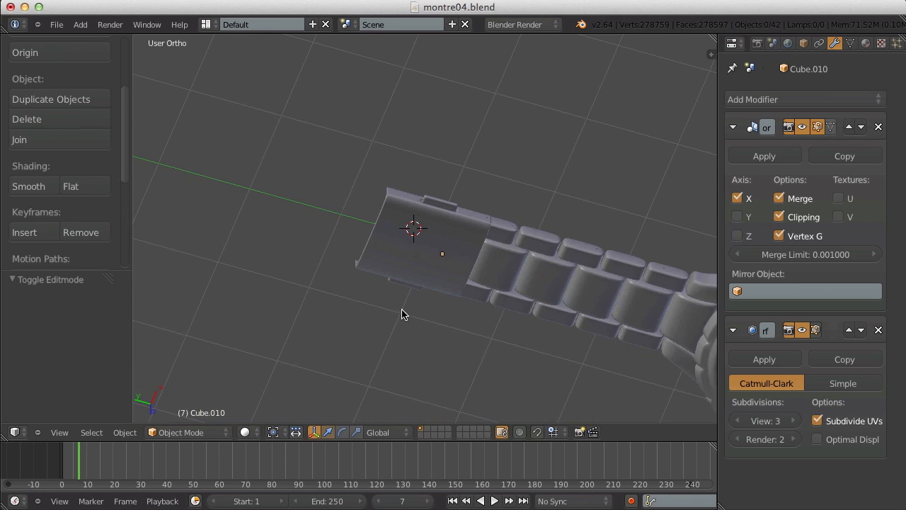
# Save the watch model over the existing montre04.blend file.
pyautogui.moveTo(402, 313); pyautogui.dragTo(347, 121, button='middle')
pyautogui.hotkey('ctrl', 's')
pyautogui.click(500, 225)
pyautogui.hotkey('ctrl', 's')
pyautogui.click(347, 122)
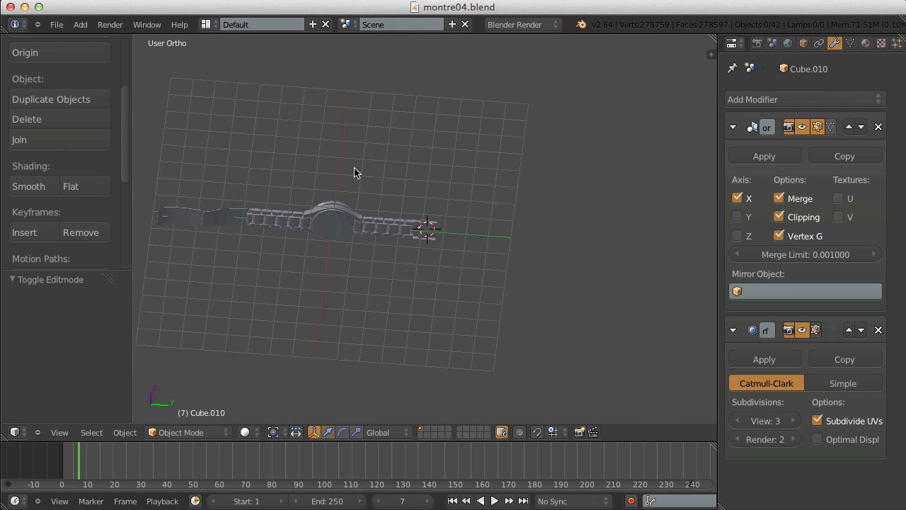
# Review the whole watch from above and compare the strap and clasp parts by selecting them individually.
pyautogui.moveTo(355, 173); pyautogui.dragTo(465, 236, button='middle')
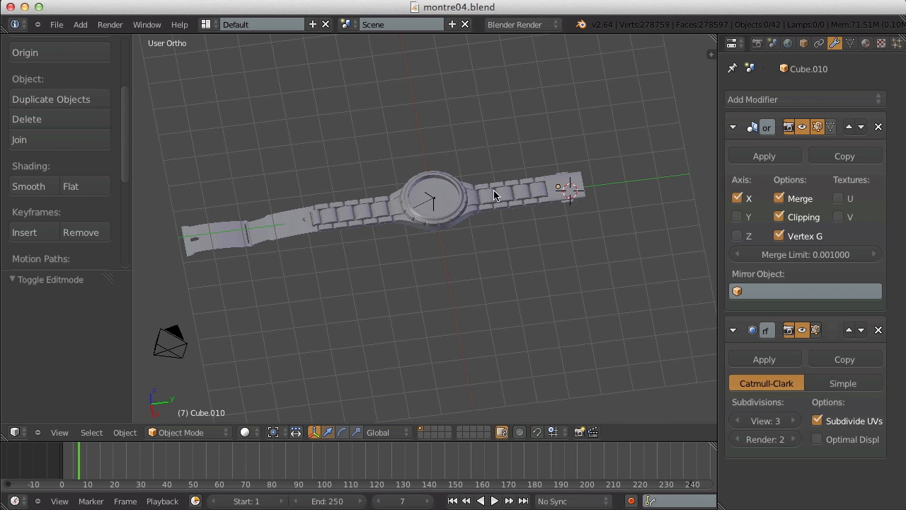
pyautogui.moveTo(461, 221); pyautogui.dragTo(451, 246, button='middle')
pyautogui.scroll(-2, 477, 210)
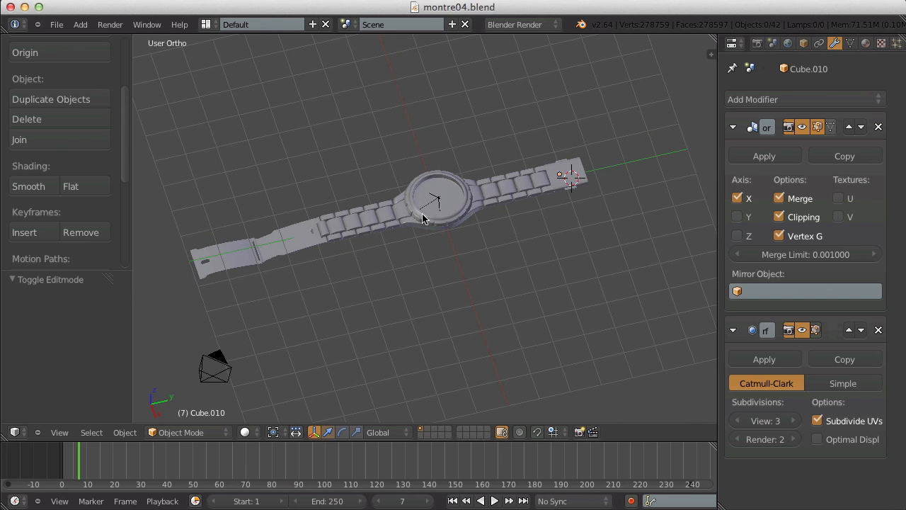
pyautogui.scroll(4, 439, 182)
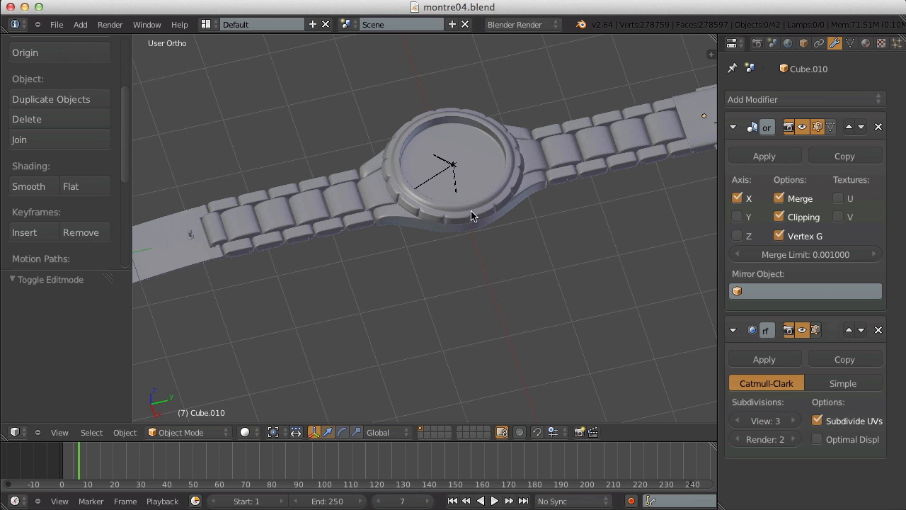
pyautogui.scroll(-3, 472, 225)
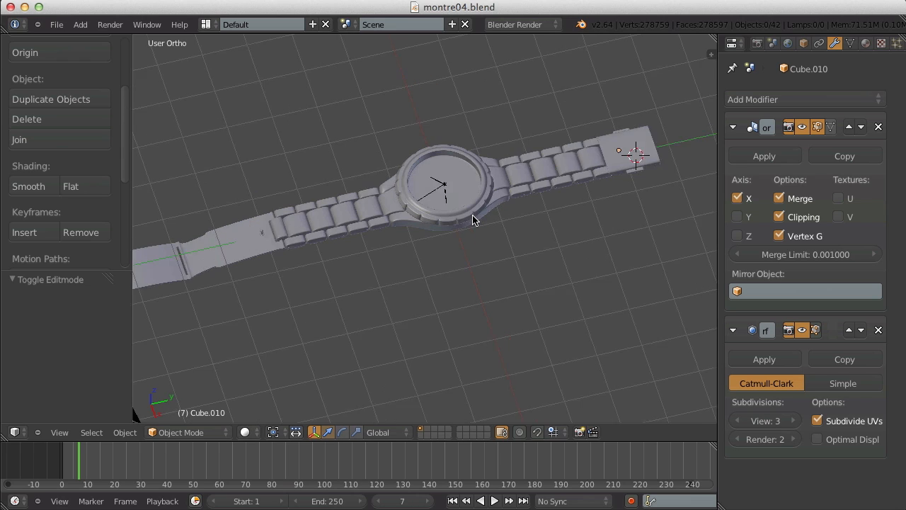
pyautogui.rightClick(298, 245)
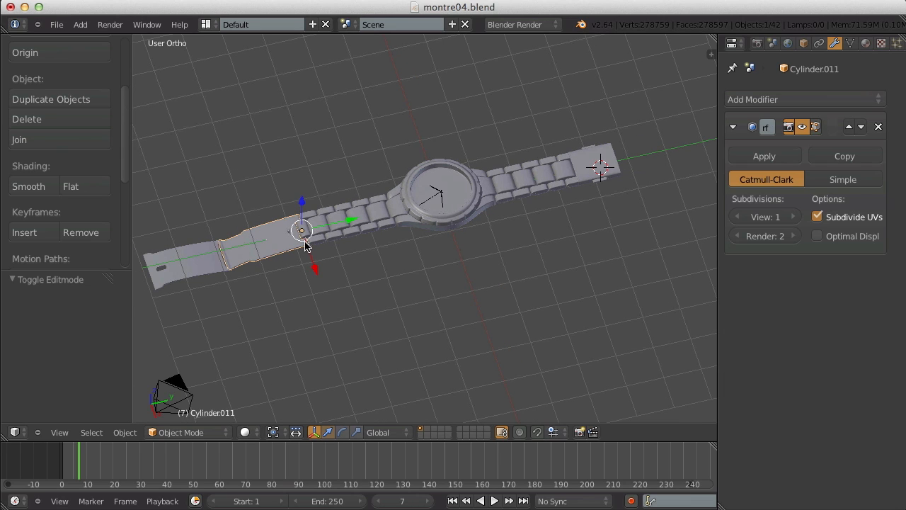
pyautogui.rightClick(344, 241)
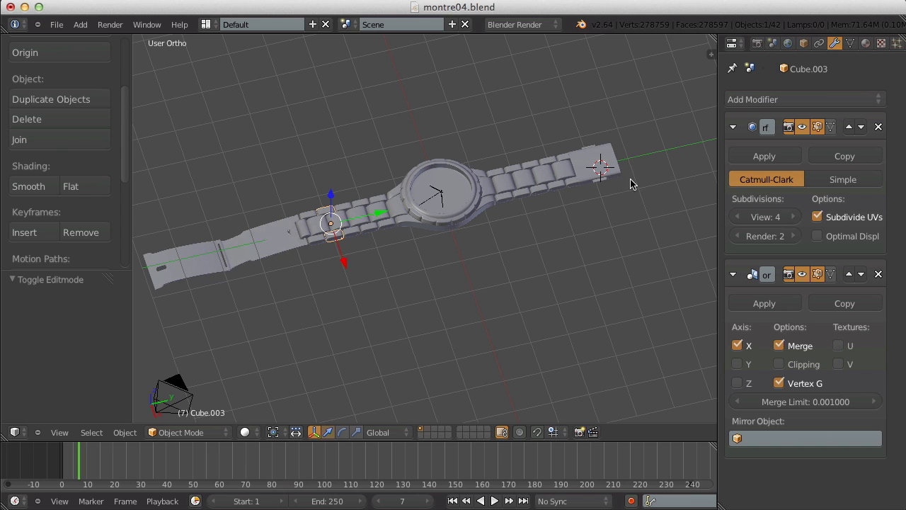
pyautogui.rightClick(601, 155)
pyautogui.moveTo(512, 289); pyautogui.dragTo(479, 253, button='middle')
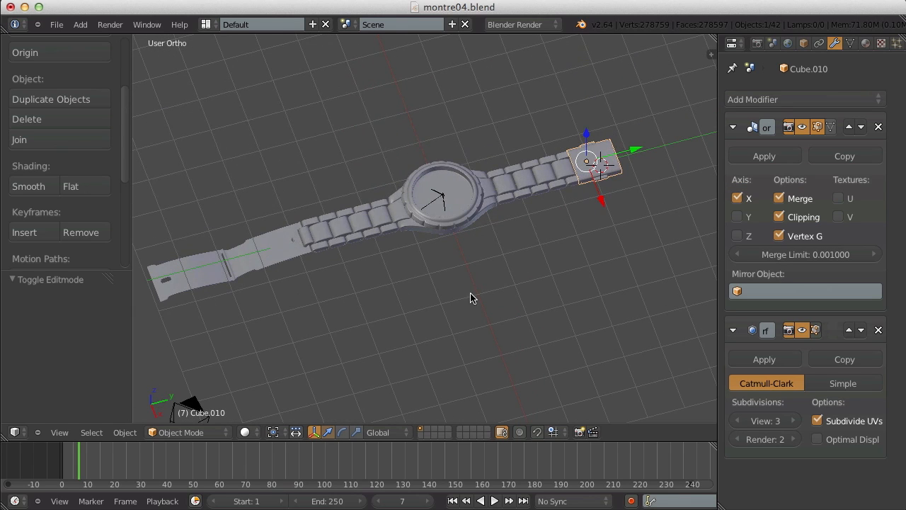